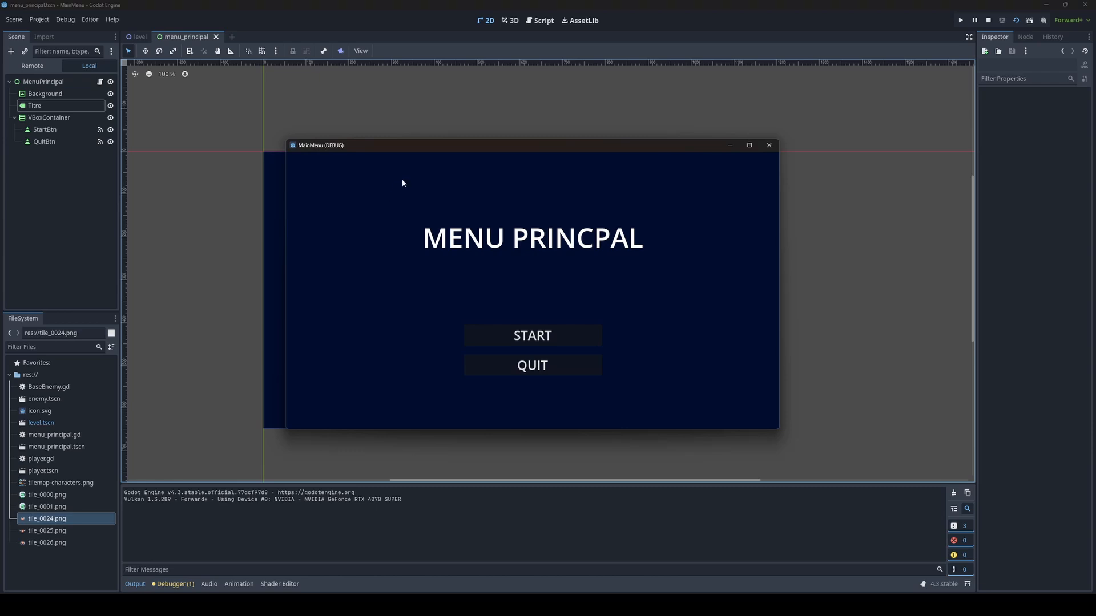
# Step: Test the running main menu's QUIT and START buttons, trying the player's movement and jump in the level
pyautogui.moveTo(411, 152); pyautogui.dragTo(476, 159)
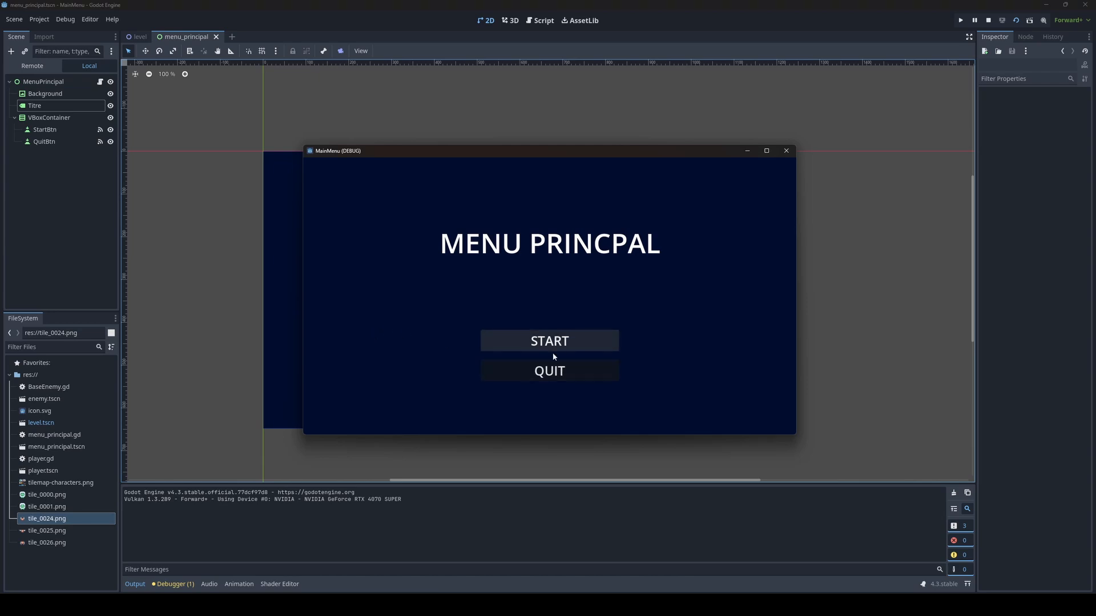
pyautogui.click(549, 381)
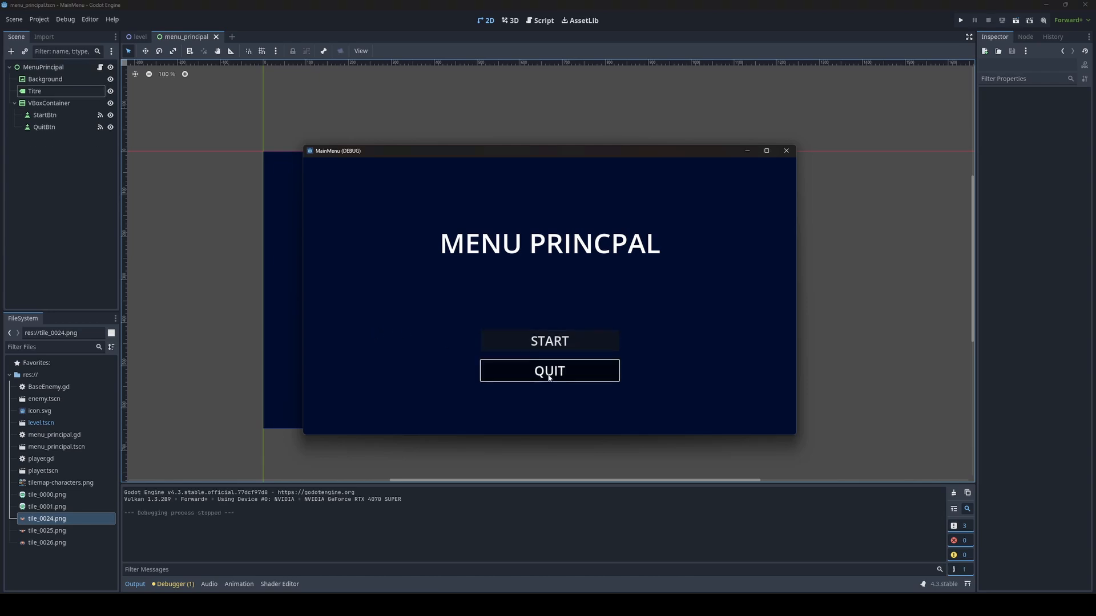
pyautogui.press('F5')
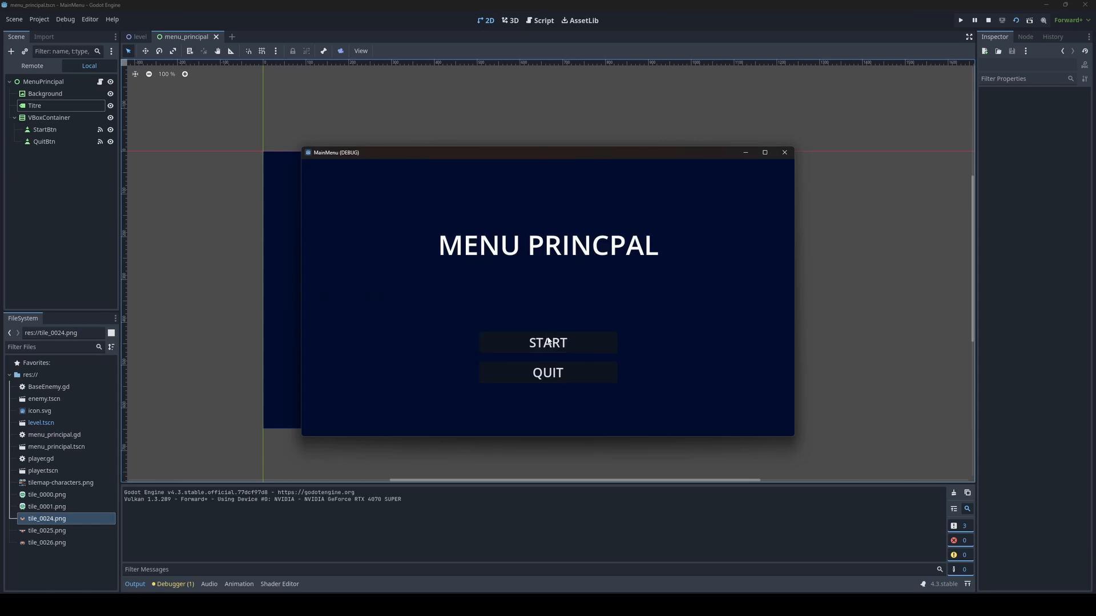
pyautogui.click(546, 343)
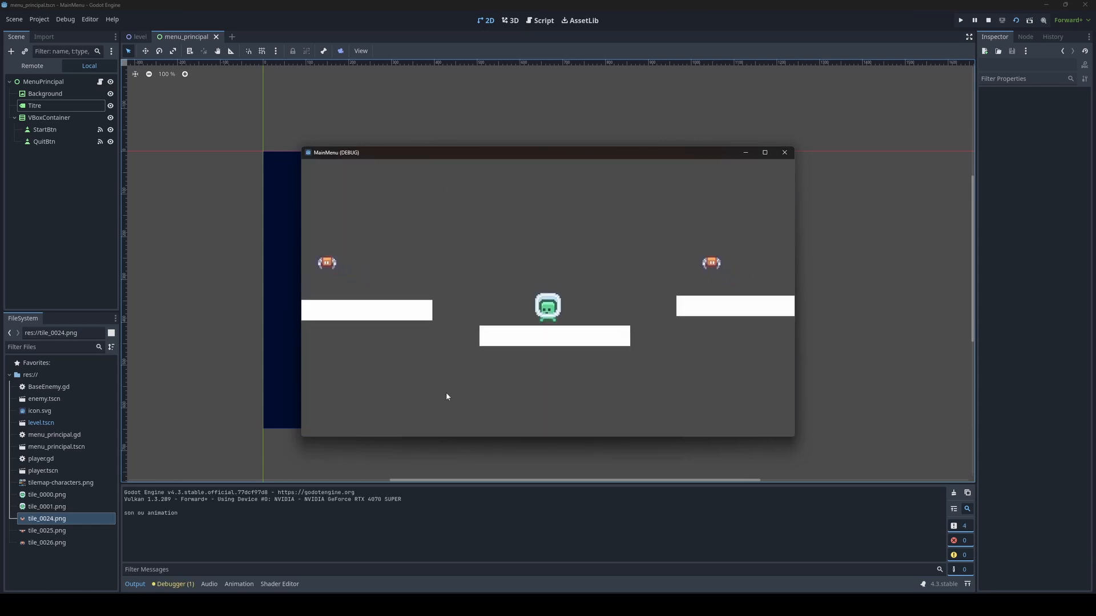
pyautogui.press('Left')
pyautogui.press('Right')
pyautogui.press('Left')
pyautogui.press('space')
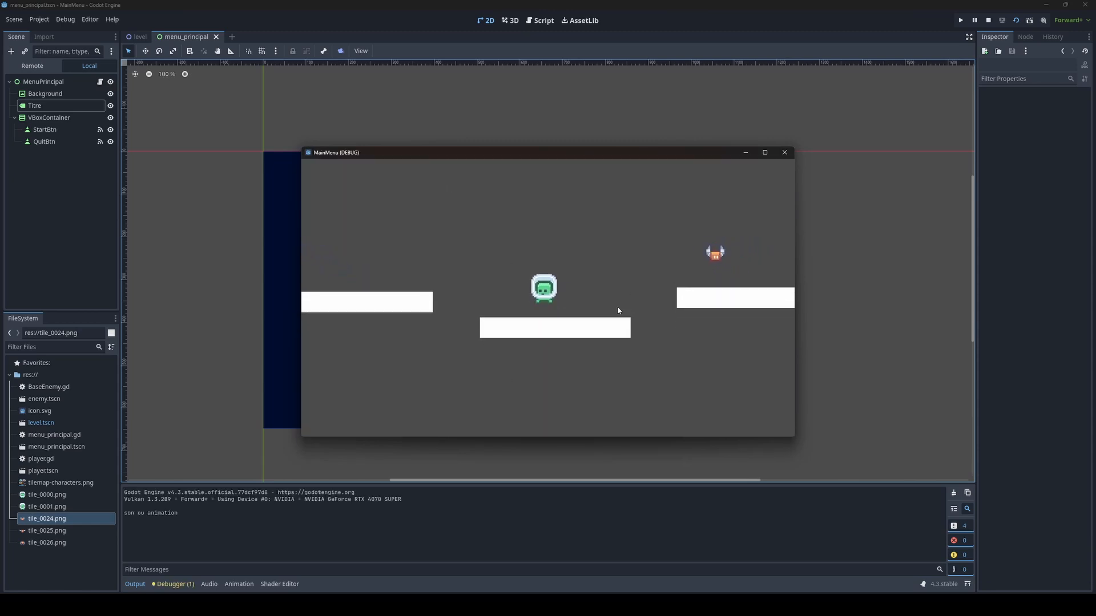
pyautogui.click(784, 152)
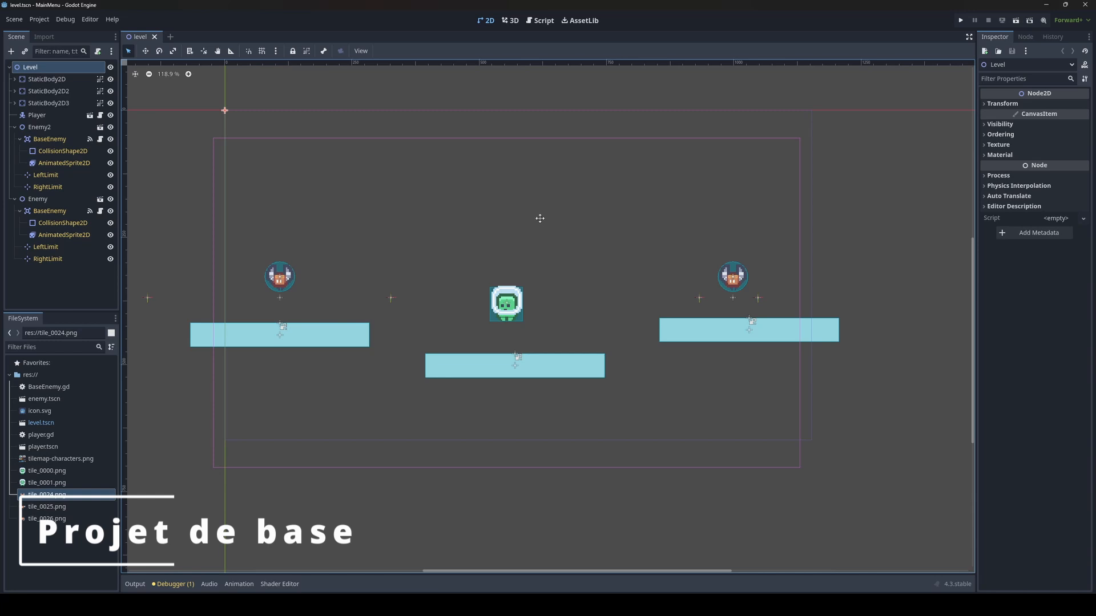
pyautogui.moveTo(539, 218); pyautogui.dragTo(546, 230, button='middle')
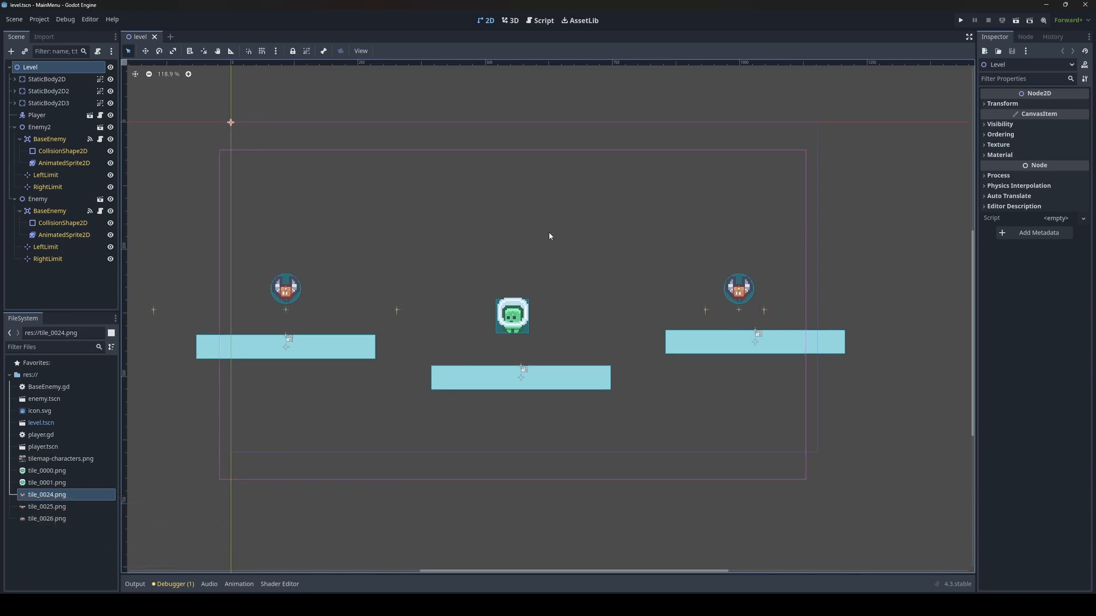
pyautogui.moveTo(541, 235); pyautogui.dragTo(561, 245, button='middle')
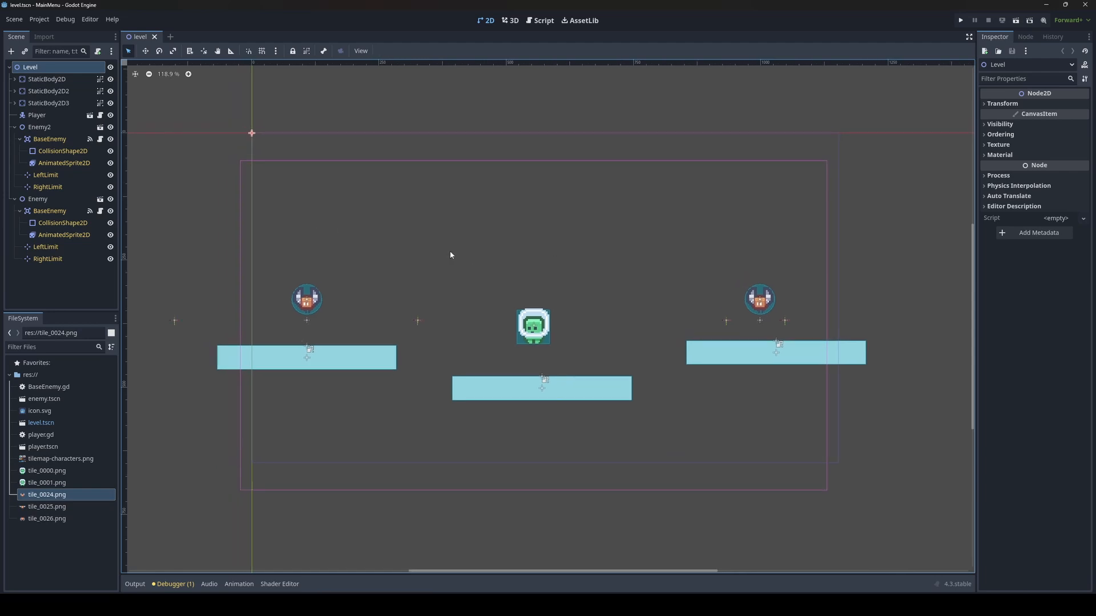
pyautogui.moveTo(489, 243); pyautogui.dragTo(442, 221, button='middle')
pyautogui.moveTo(184, 174); pyautogui.dragTo(759, 426)
pyautogui.click(845, 413)
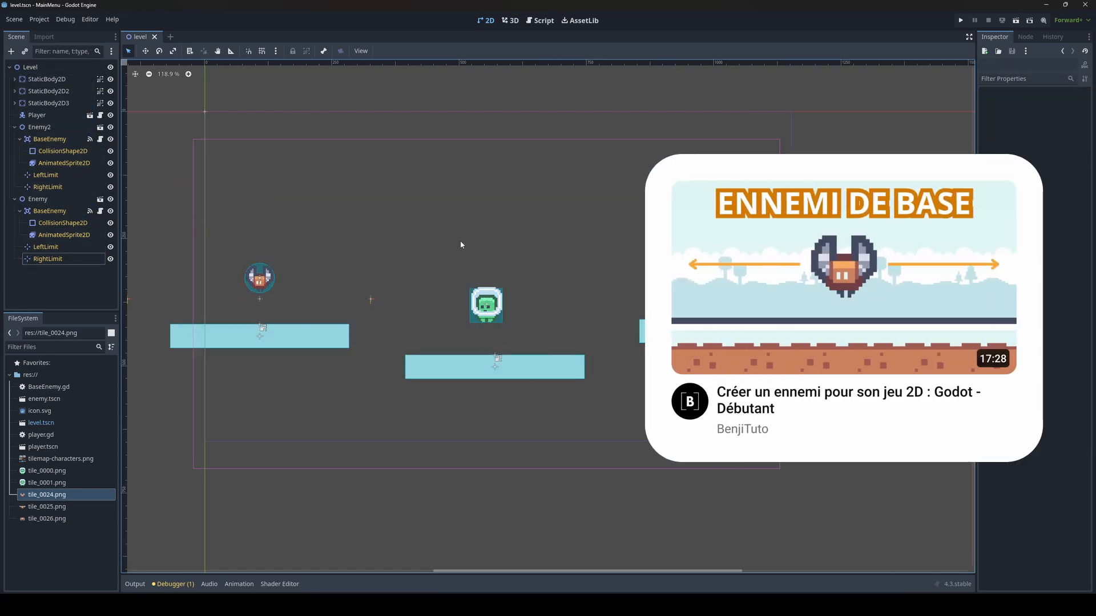
# Step: Run the base level, try the player's movement and jumping between the platforms, and close the game window
pyautogui.press('F5')
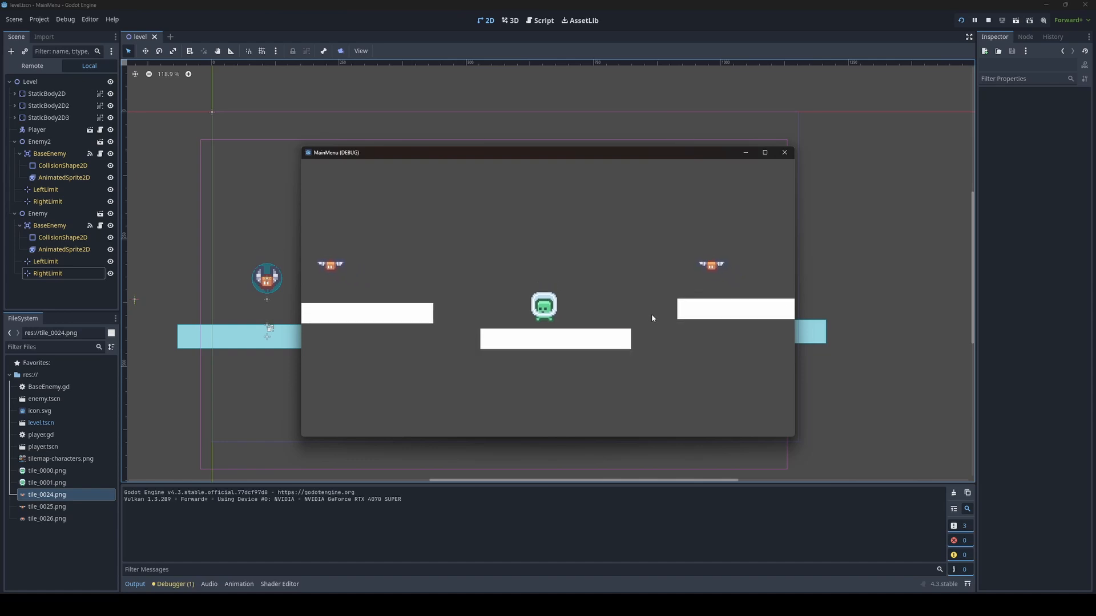
pyautogui.press('Left')
pyautogui.press('Right')
pyautogui.press('space')
pyautogui.press('Left')
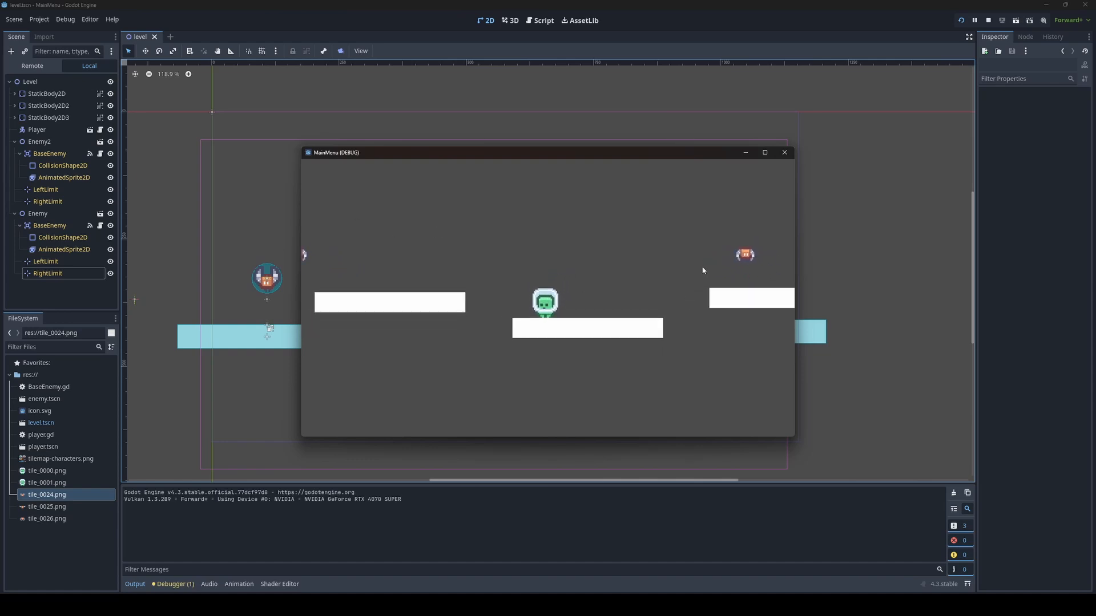
pyautogui.press('Left')
pyautogui.press('space')
pyautogui.press('Right')
pyautogui.press('space')
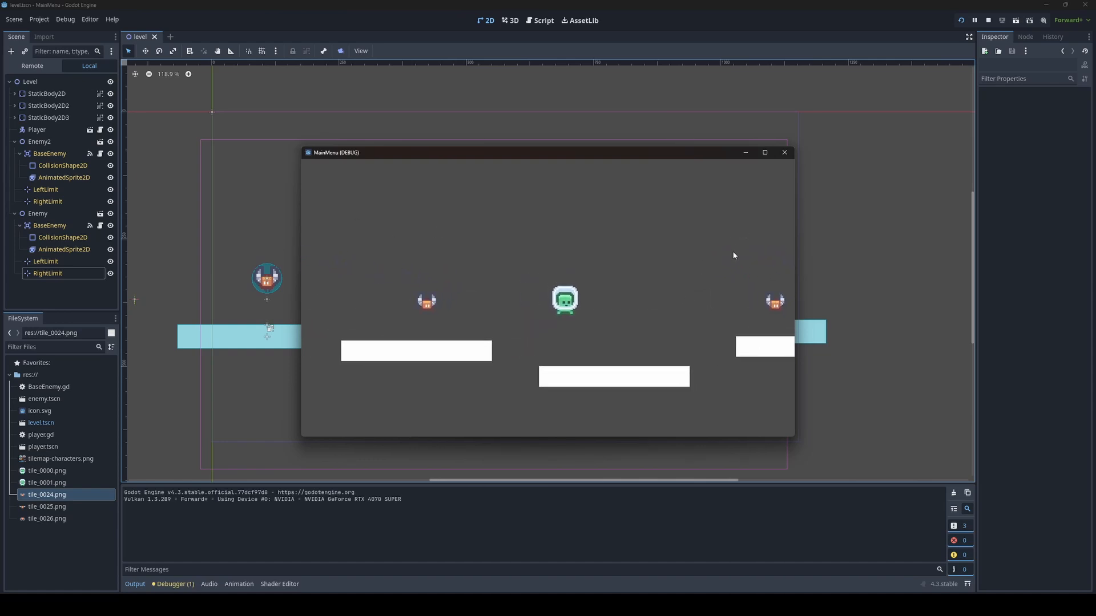
pyautogui.press('Right')
pyautogui.press('Left')
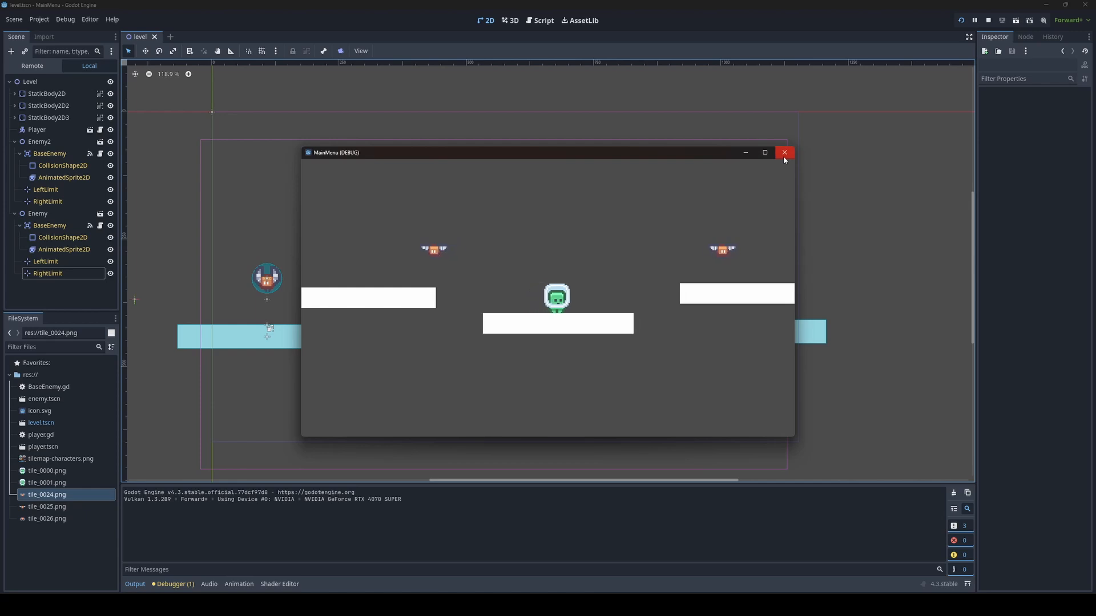
pyautogui.click(783, 153)
# Step: Create a new scene with a User Interface root node and save it as menu_principal.tscn
pyautogui.scroll(-2, 592, 222)
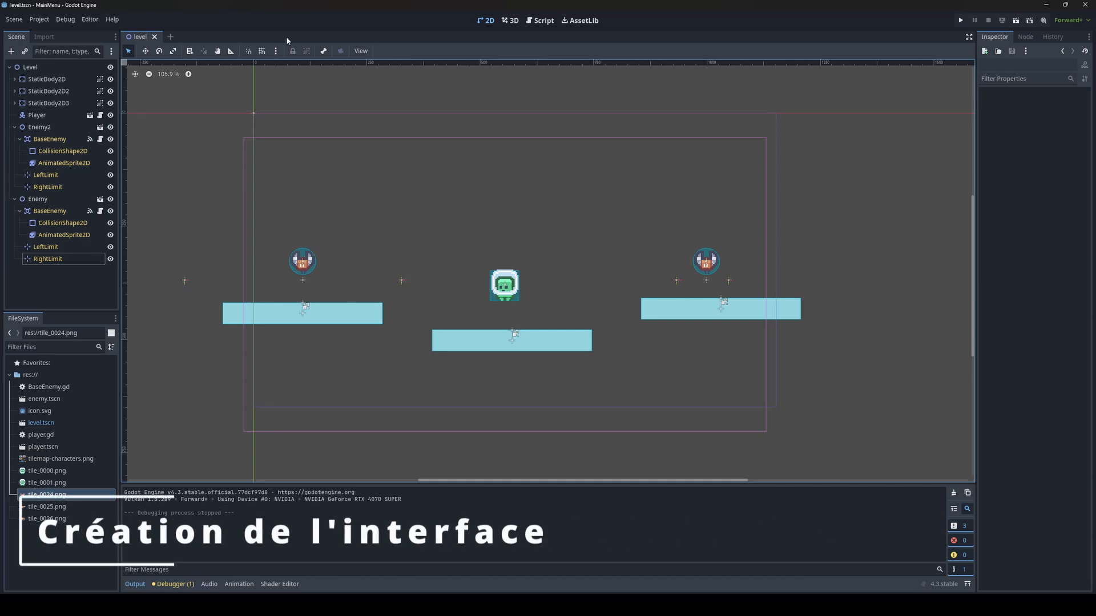
pyautogui.click(170, 36)
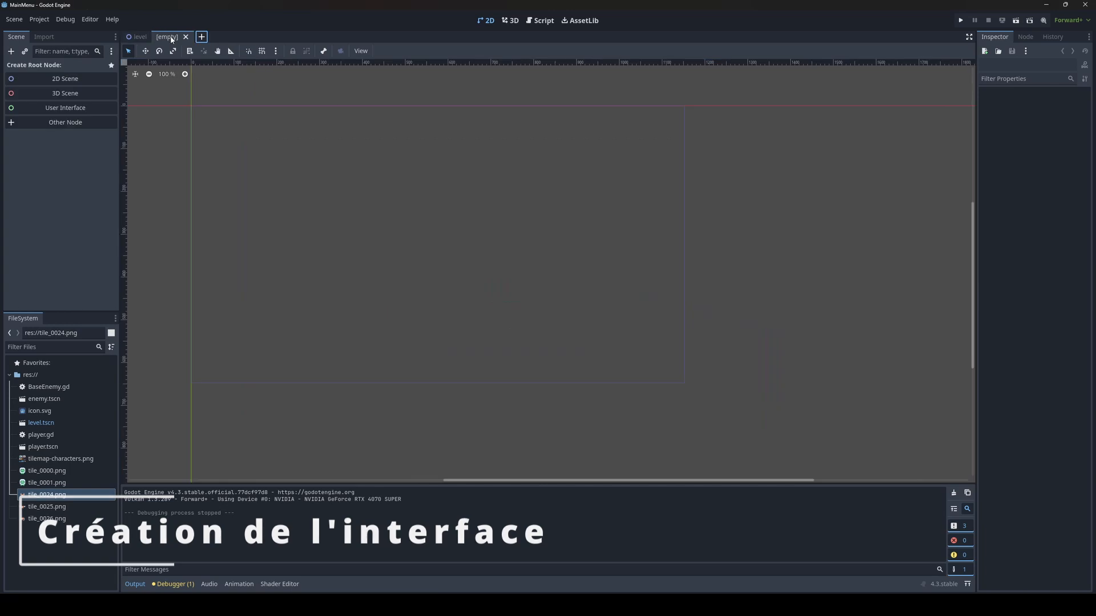
pyautogui.click(63, 110)
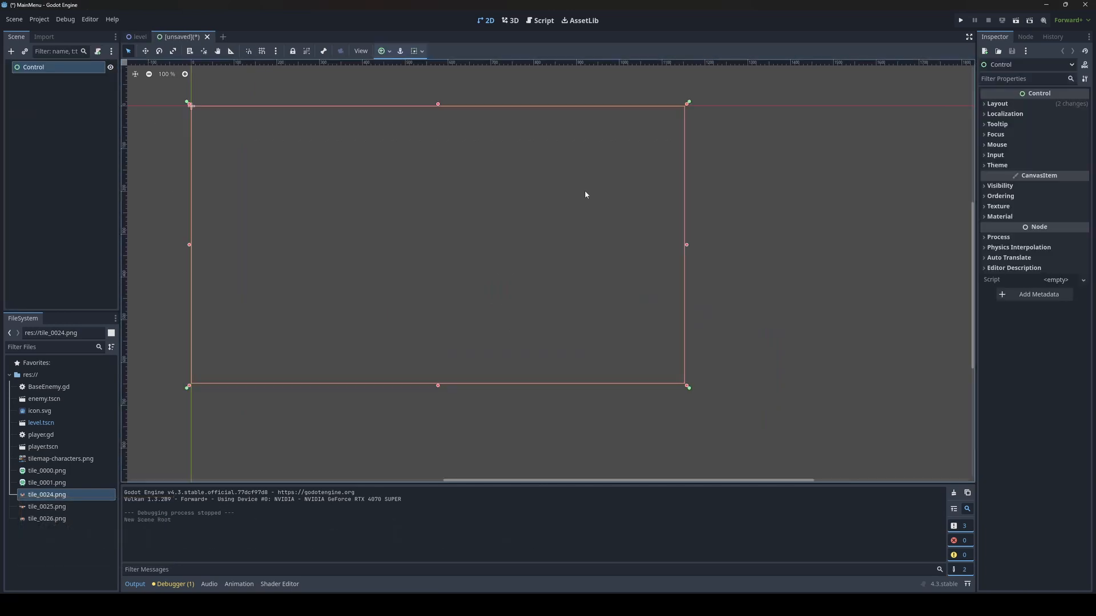
pyautogui.moveTo(502, 212); pyautogui.dragTo(599, 213, button='middle')
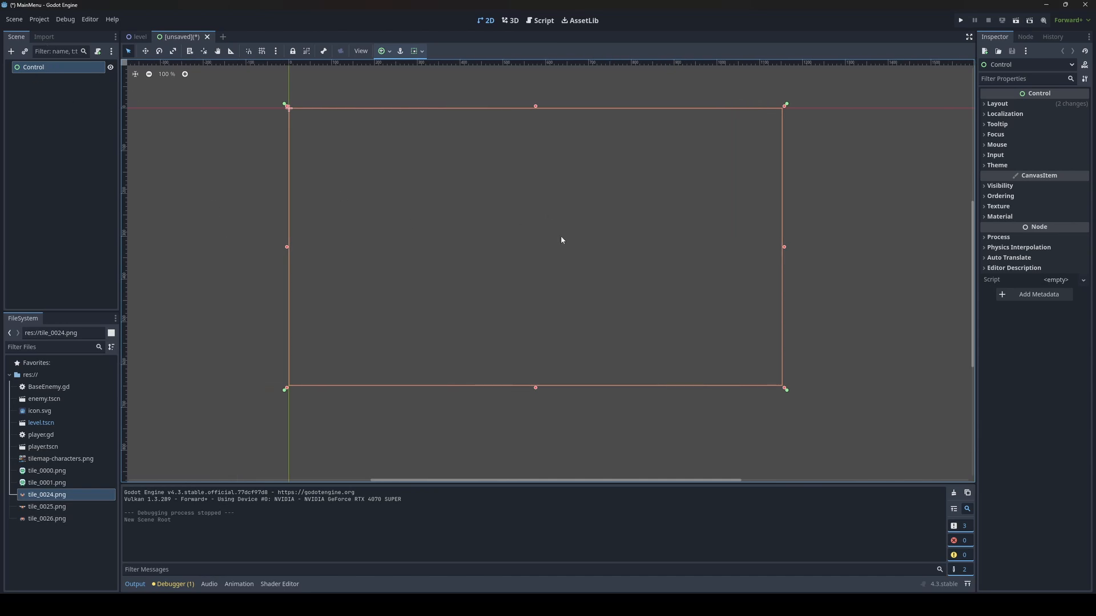
pyautogui.hotkey('ctrl', 's')
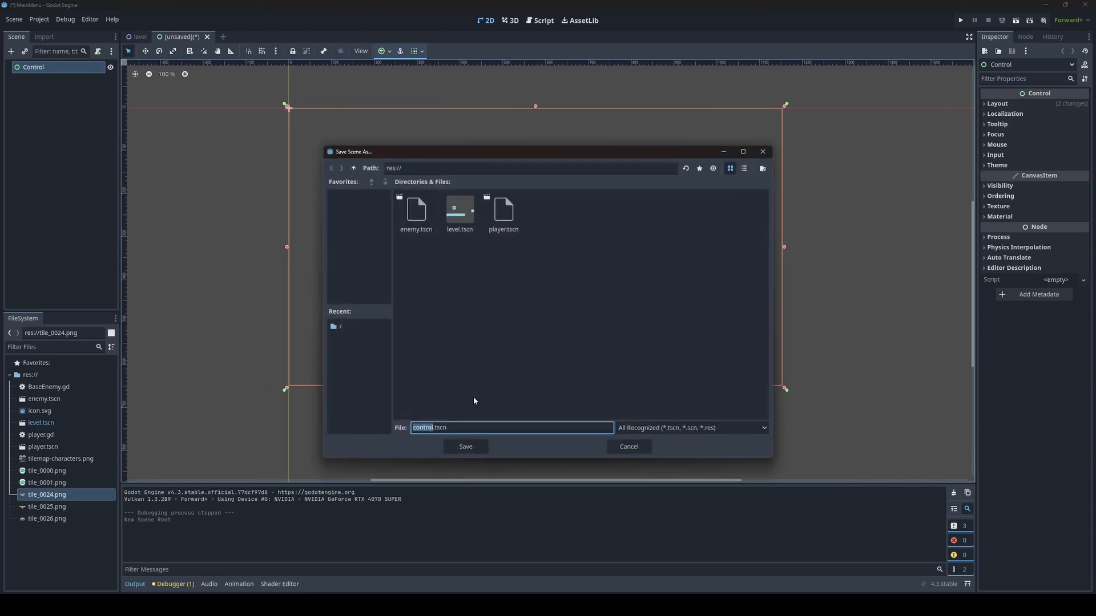
pyautogui.write('menu_principal')
pyautogui.press('Return')
# Step: Rename the root Control node as MenuPrincipal
pyautogui.doubleClick(40, 69)
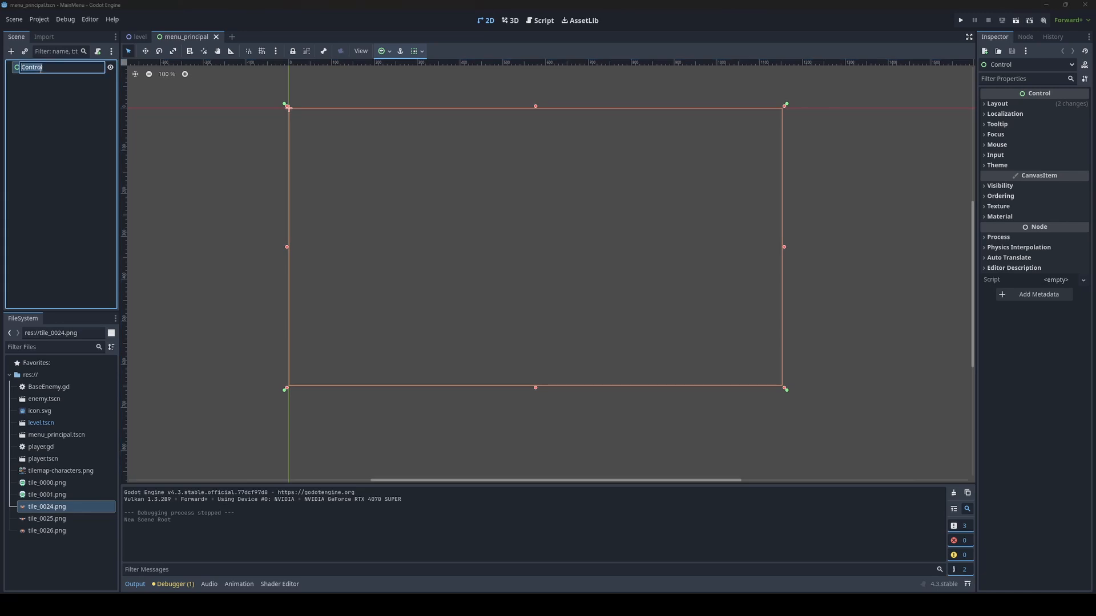
pyautogui.write('MenuPrincipal')
pyautogui.press('Return')
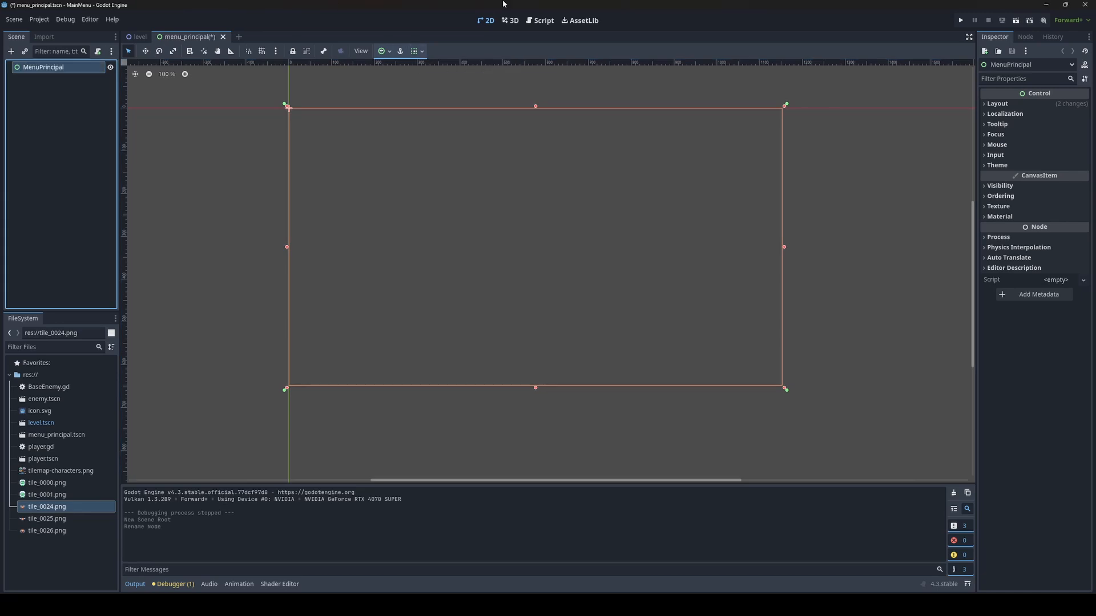
# Step: Add a TextureRect node as a child of MenuPrincipal
pyautogui.moveTo(524, 247)
pyautogui.mouseDown(button='middle')
pyautogui.moveTo(499, 265)
pyautogui.moveTo(510, 249)
pyautogui.mouseUp(button='middle')
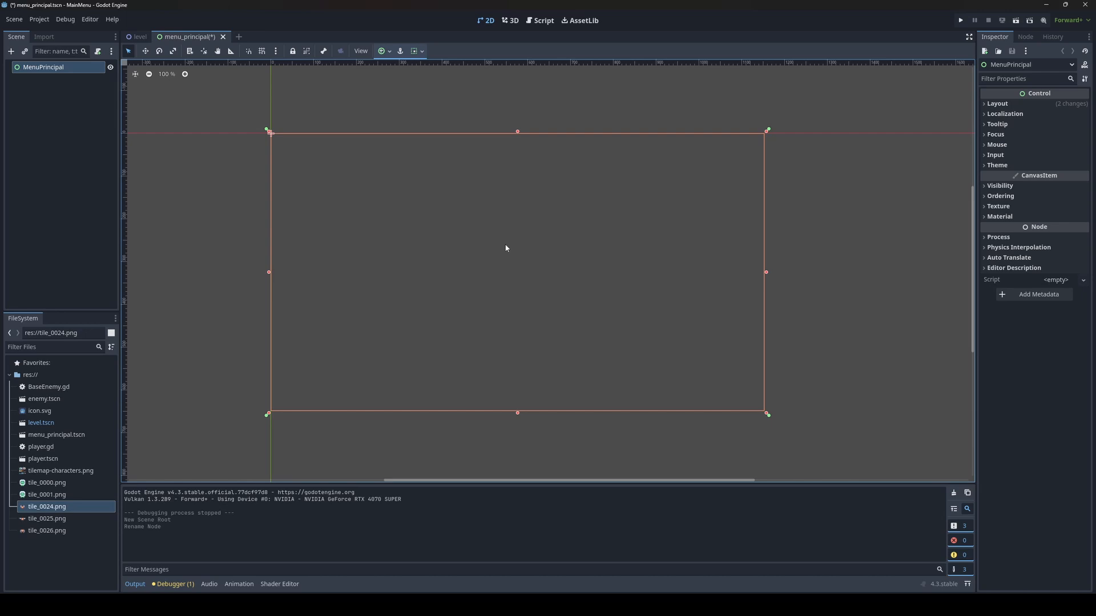
pyautogui.moveTo(510, 249); pyautogui.dragTo(502, 263, button='middle')
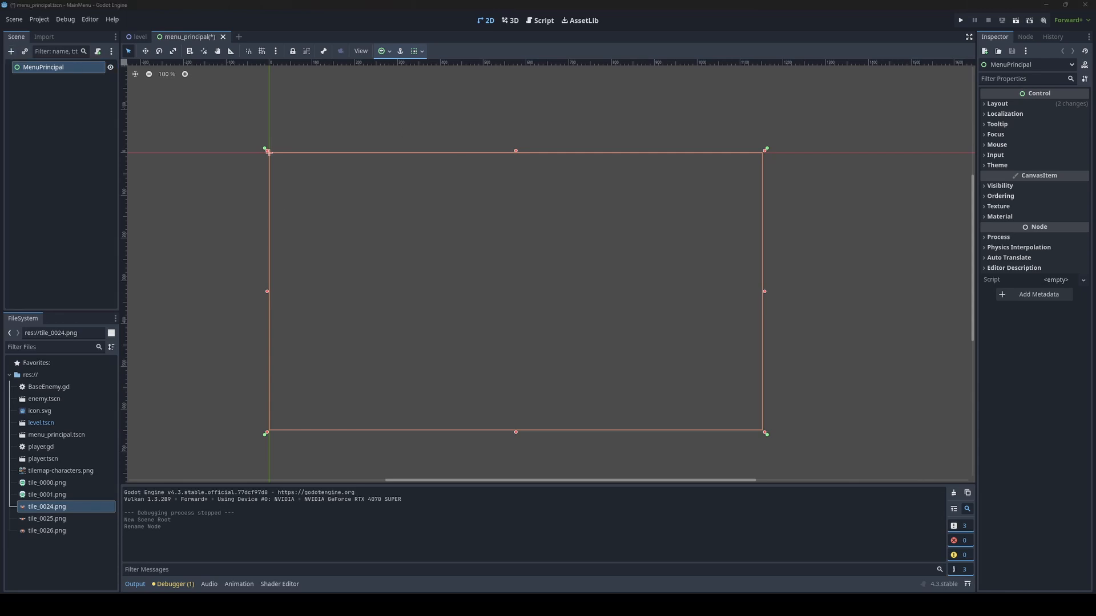
pyautogui.hotkey('ctrl', 'a')
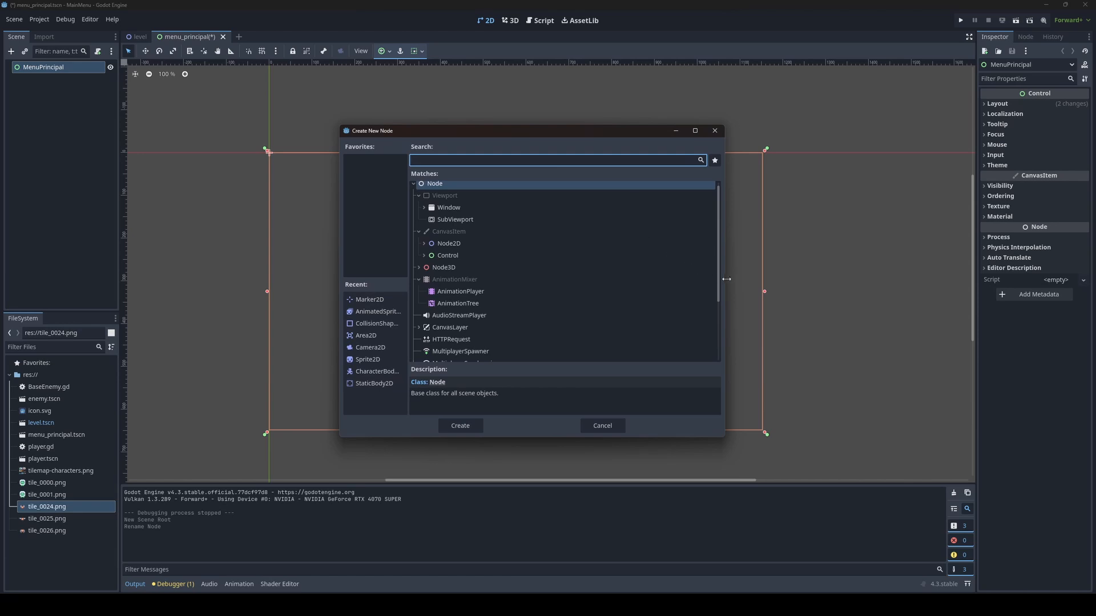
pyautogui.moveTo(727, 280); pyautogui.dragTo(752, 280)
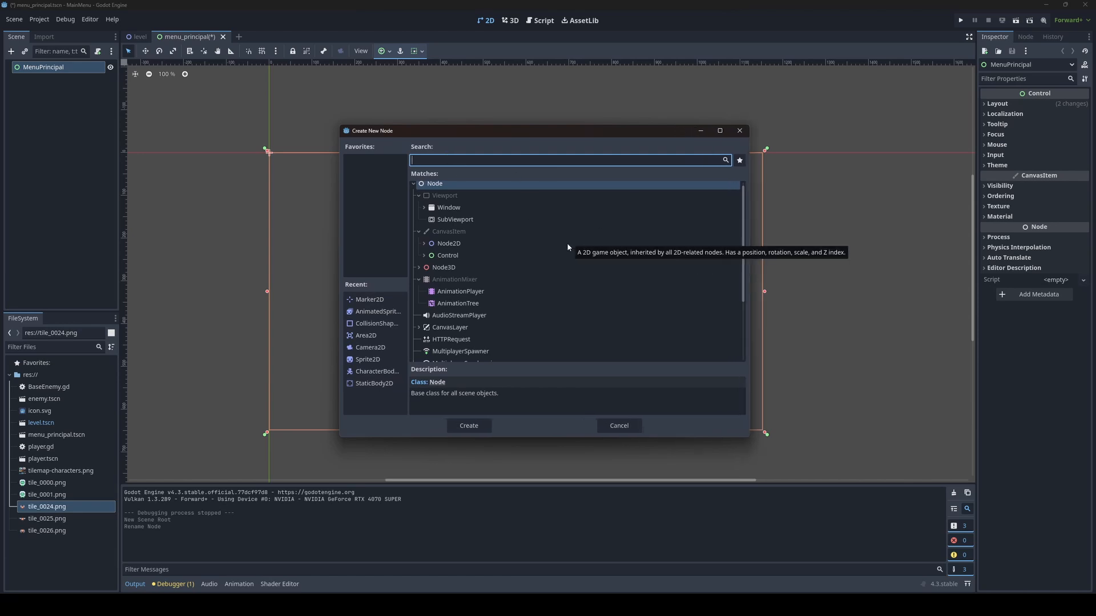
pyautogui.write('texu')
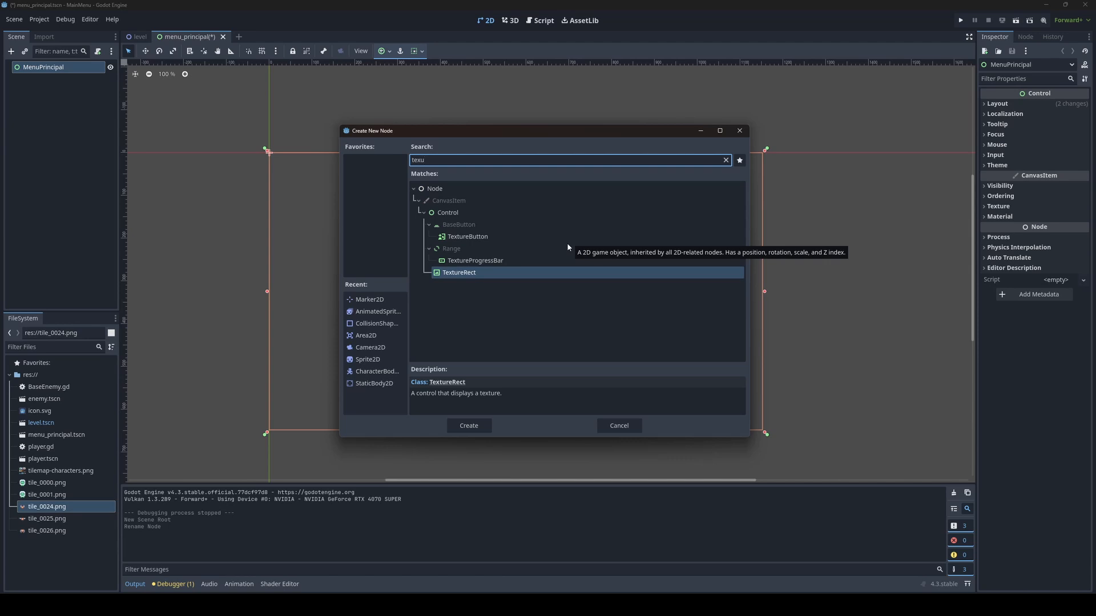
pyautogui.doubleClick(474, 272)
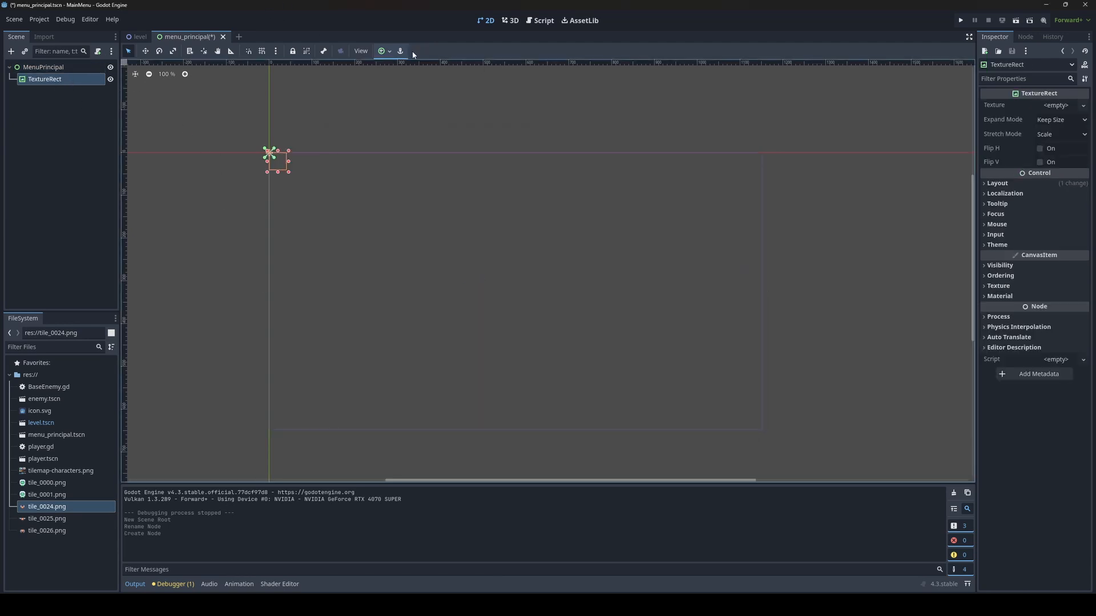
# Step: Apply the full-rectangle anchor preset to the TextureRect and assign it a new GradientTexture1D as its texture
pyautogui.click(384, 50)
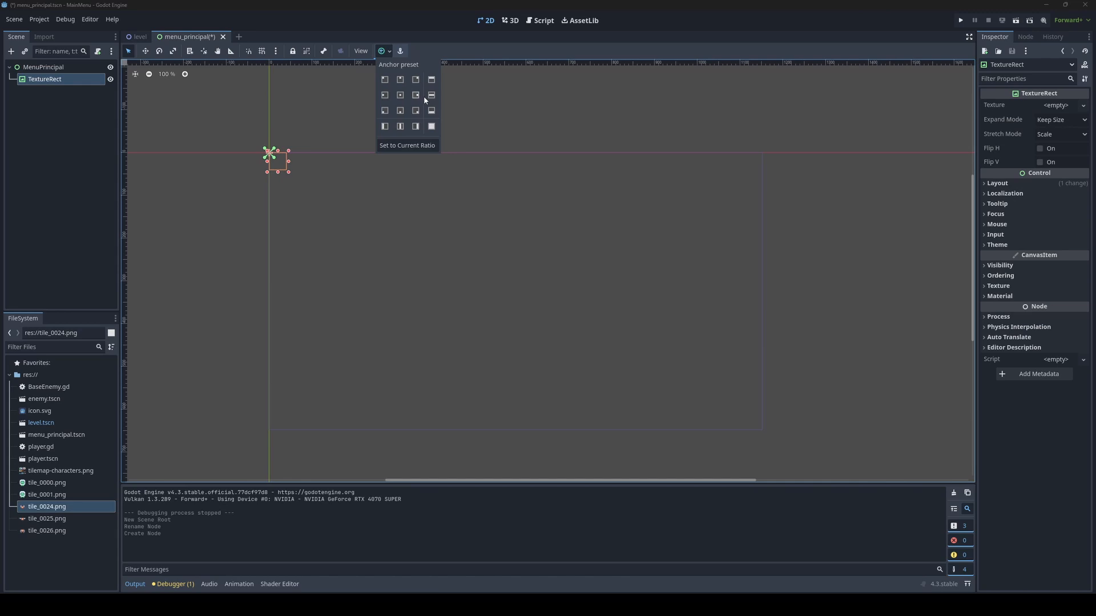
pyautogui.click(432, 126)
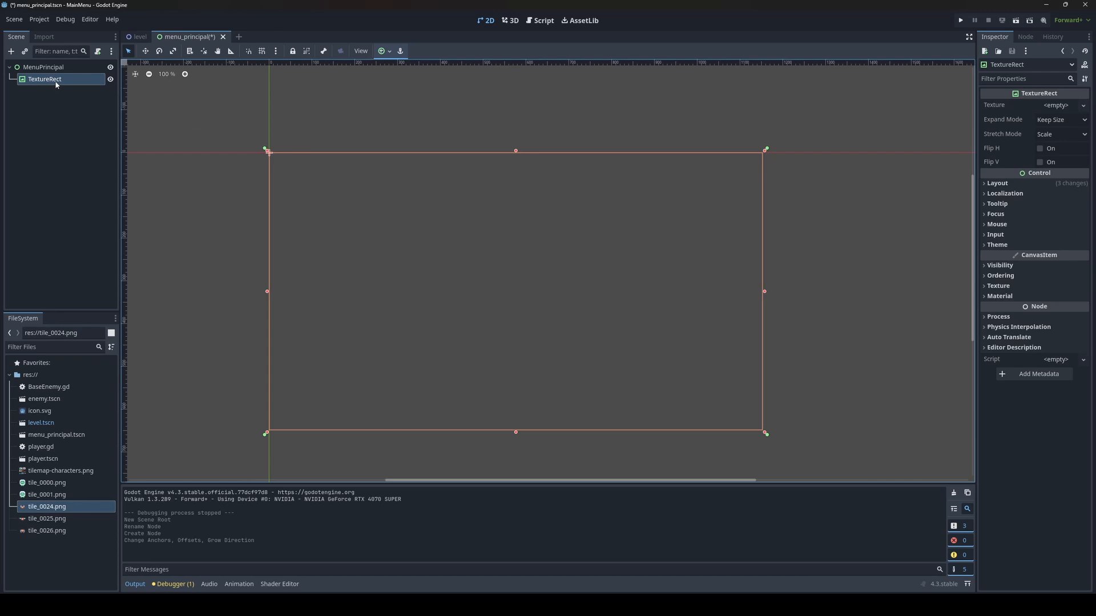
pyautogui.click(1083, 105)
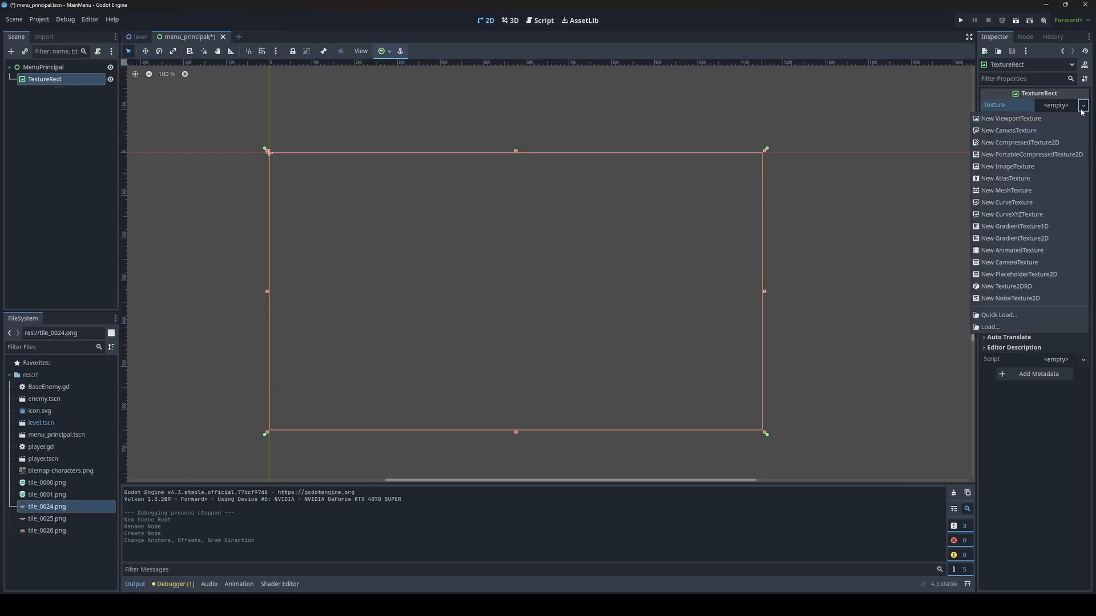
pyautogui.click(999, 227)
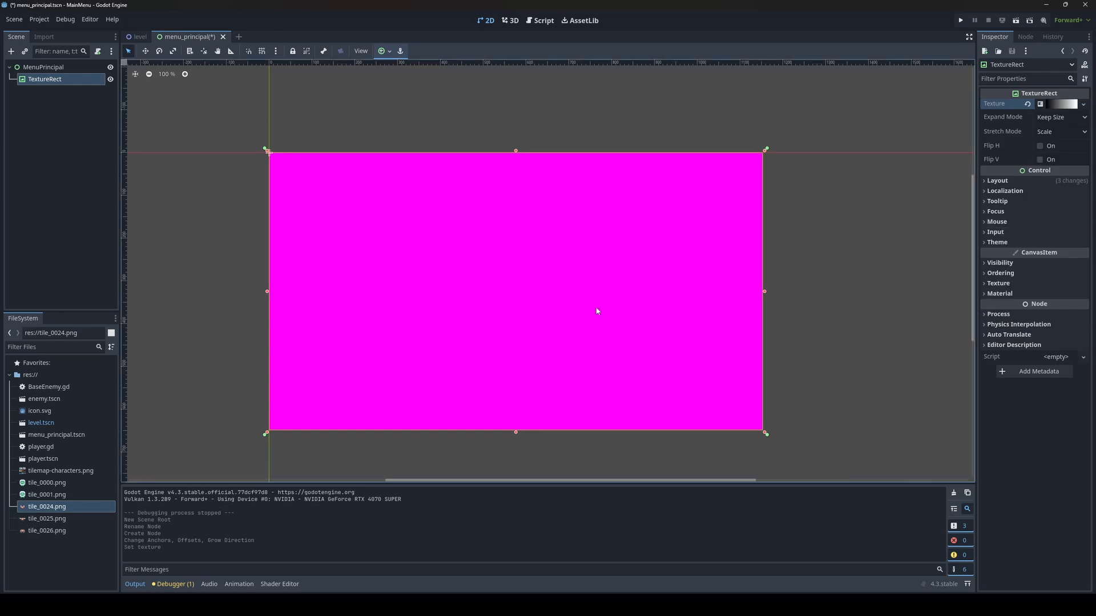
# Step: Recolour the first point of the TextureRect's gradient to a very dark blue, hex 000e2f
pyautogui.click(1065, 105)
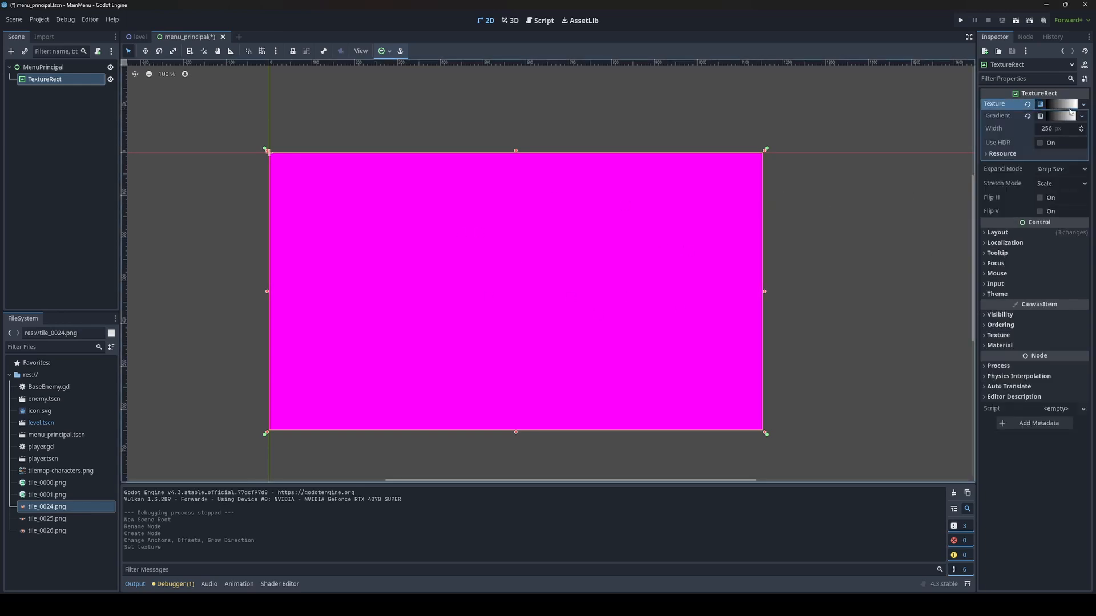
pyautogui.click(1064, 116)
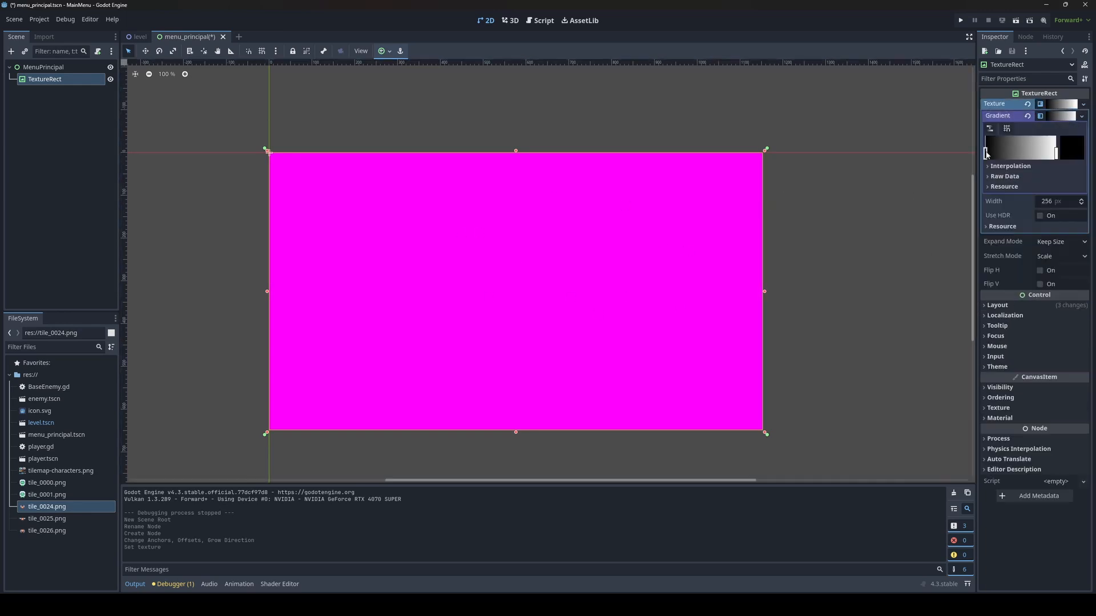
pyautogui.click(1075, 150)
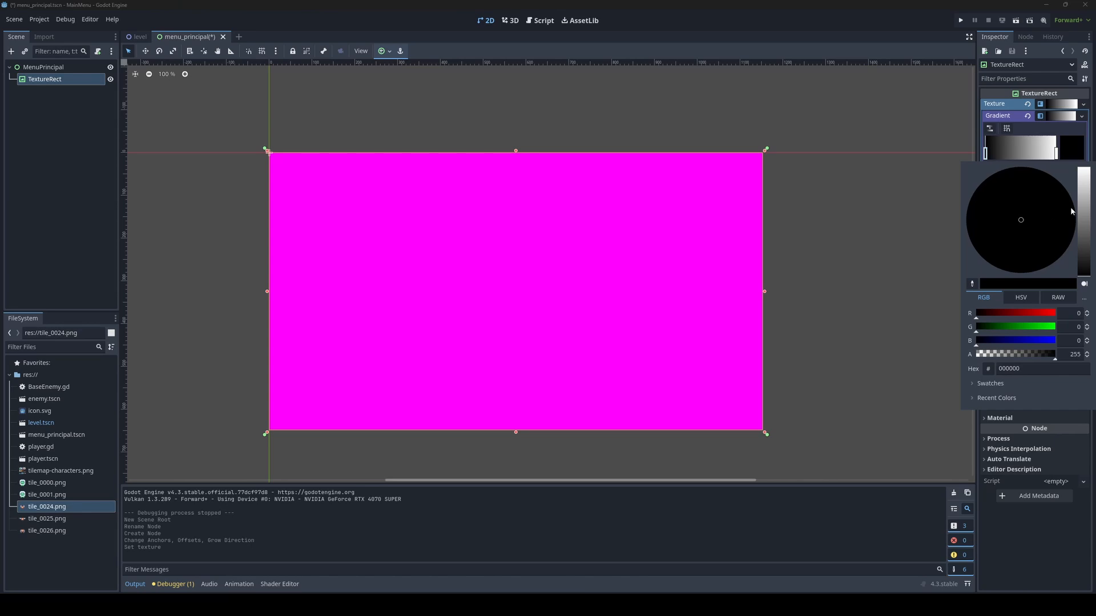
pyautogui.moveTo(1084, 198); pyautogui.dragTo(1083, 240)
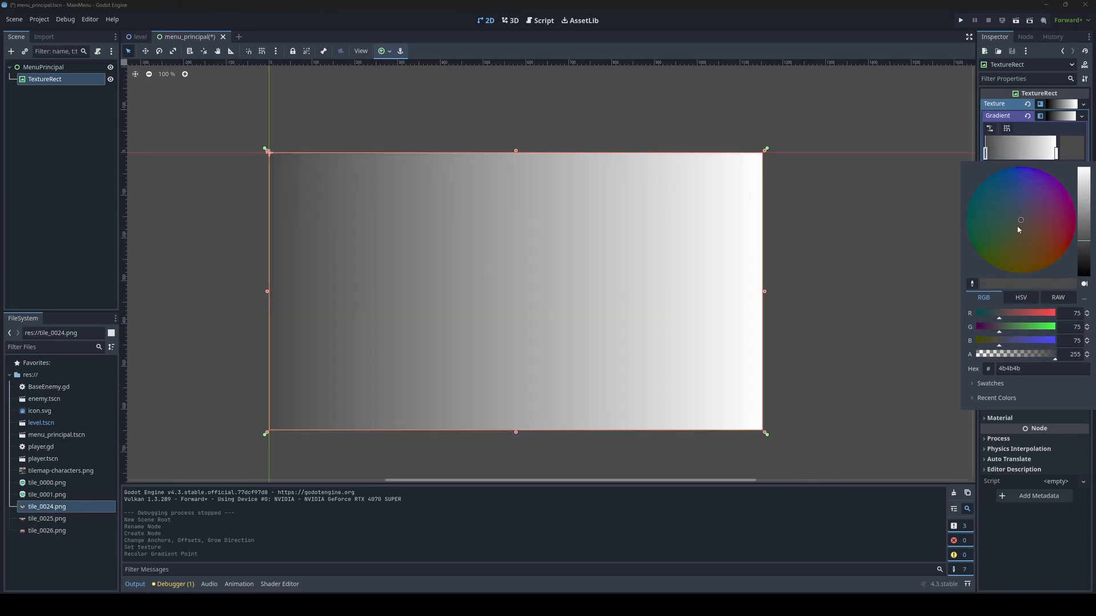
pyautogui.moveTo(1018, 230); pyautogui.dragTo(1011, 164)
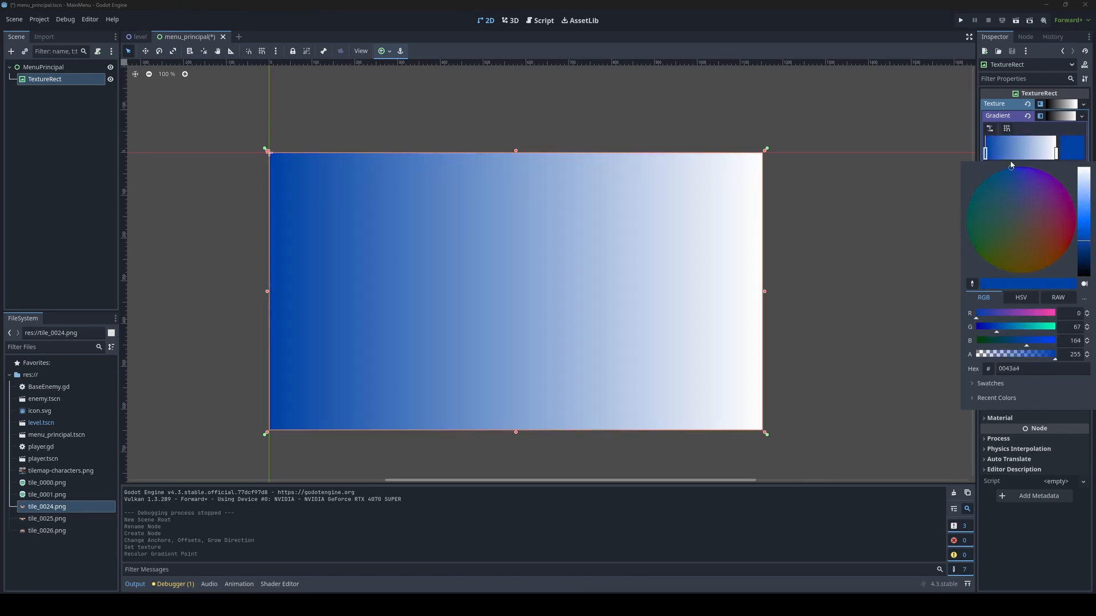
pyautogui.moveTo(1085, 241); pyautogui.dragTo(1084, 272)
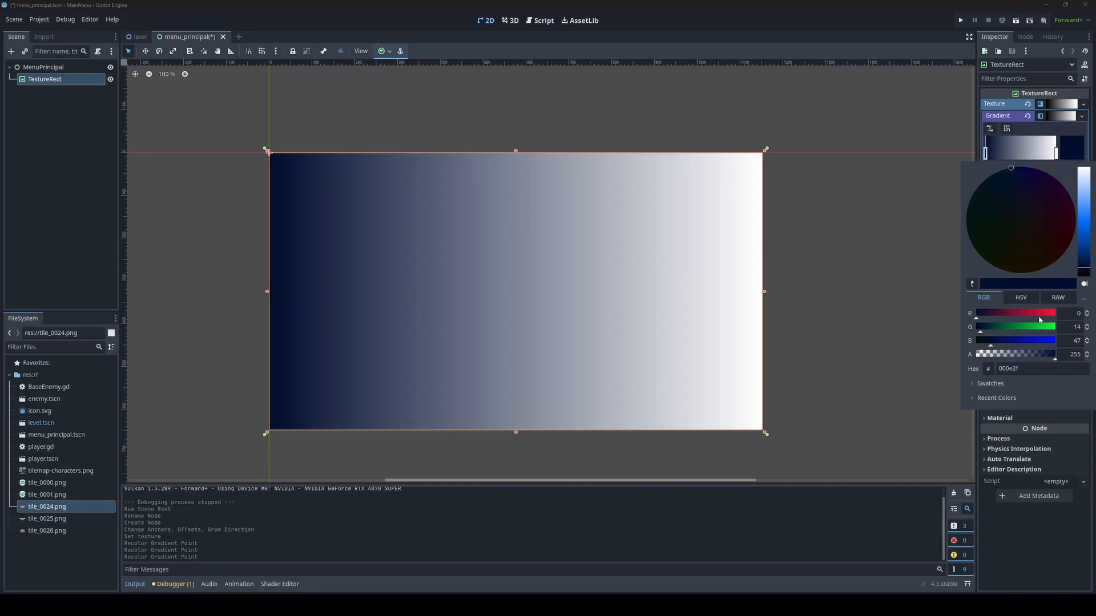
# Step: Copy the first gradient point's hex colour 000e2f and apply it to the gradient's white end point
pyautogui.click(1019, 369)
pyautogui.hotkey('ctrl', 'c')
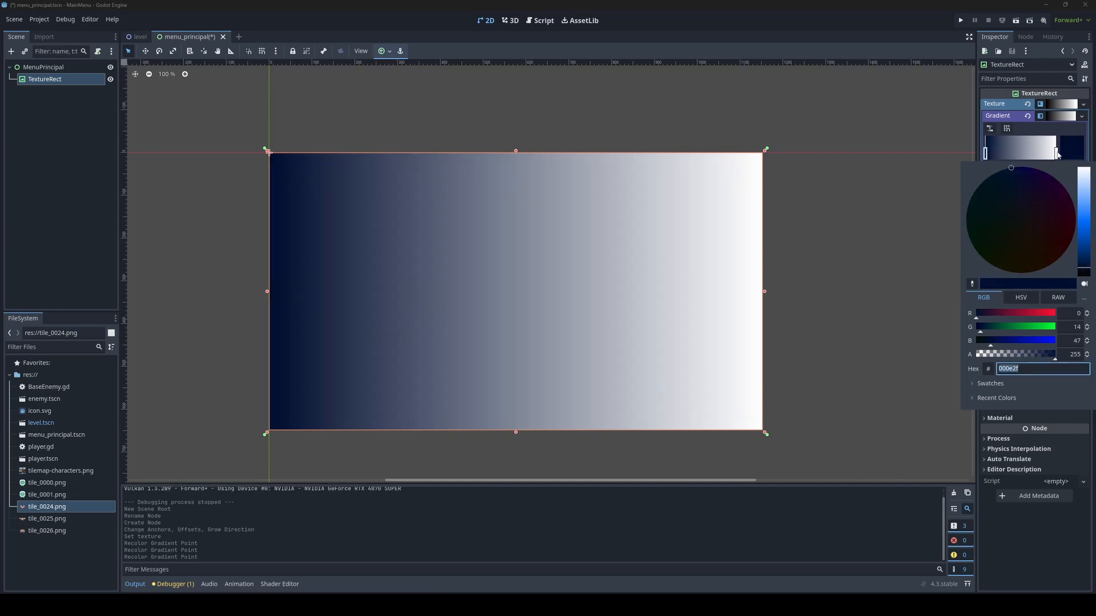
pyautogui.click(1058, 155)
pyautogui.click(1056, 154)
pyautogui.click(1073, 153)
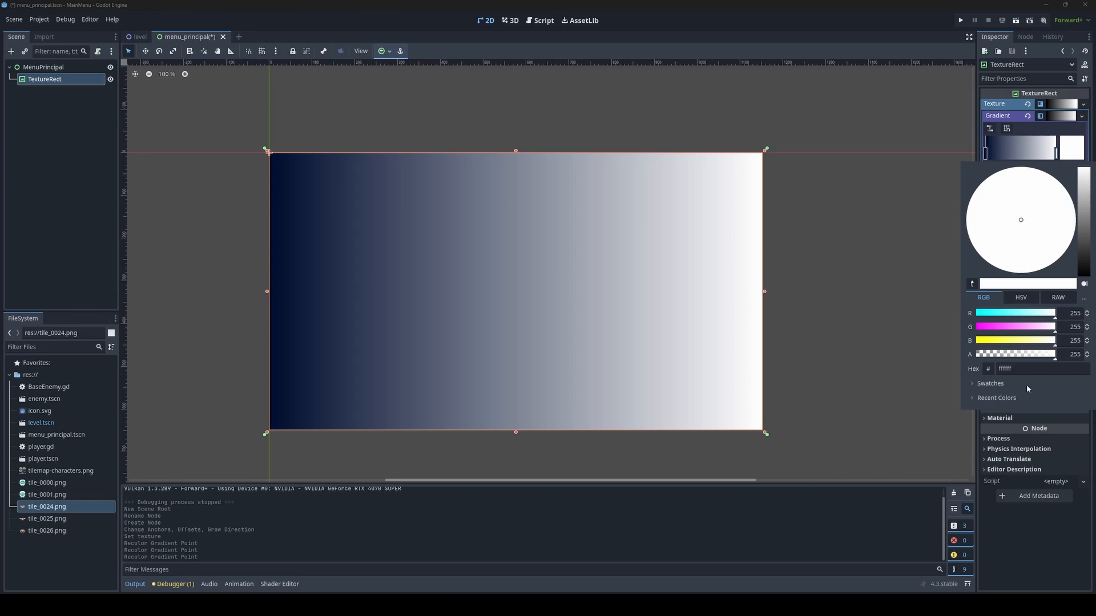
pyautogui.click(1022, 369)
pyautogui.hotkey('ctrl', 'v')
pyautogui.press('Return')
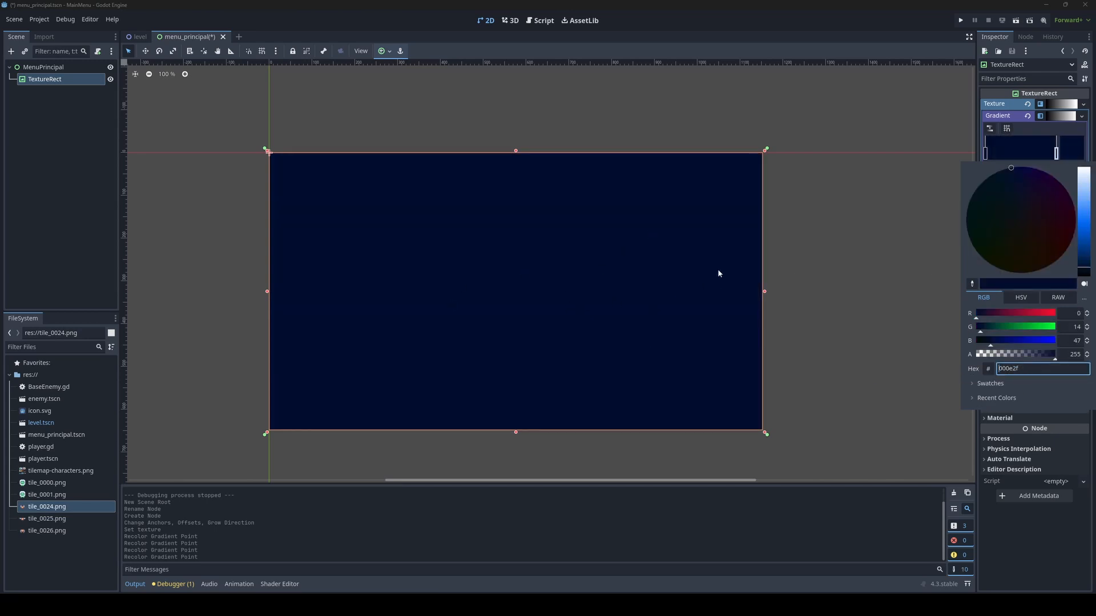
pyautogui.click(642, 330)
# Step: Rename the TextureRect node as Background and save the scene
pyautogui.moveTo(520, 258); pyautogui.dragTo(547, 253, button='middle')
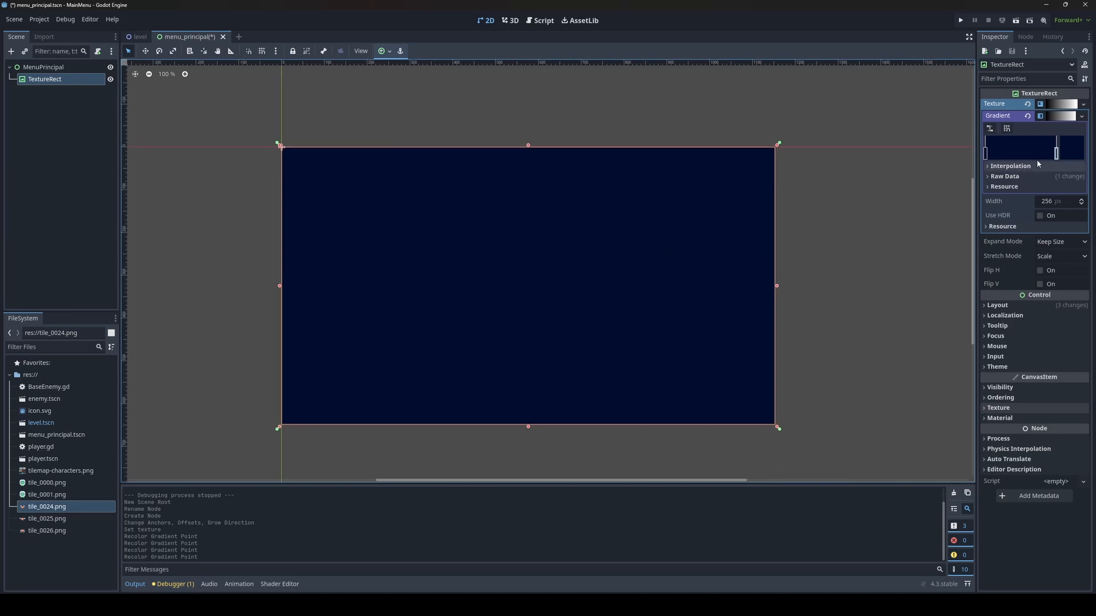
pyautogui.moveTo(370, 248); pyautogui.dragTo(378, 251, button='middle')
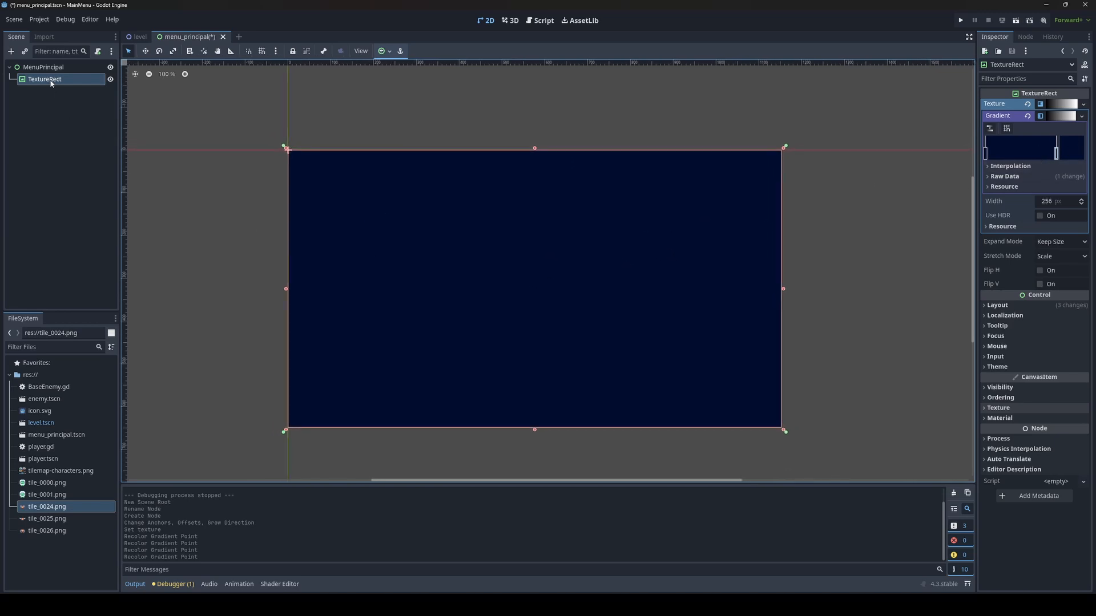
pyautogui.doubleClick(50, 79)
pyautogui.write('Background')
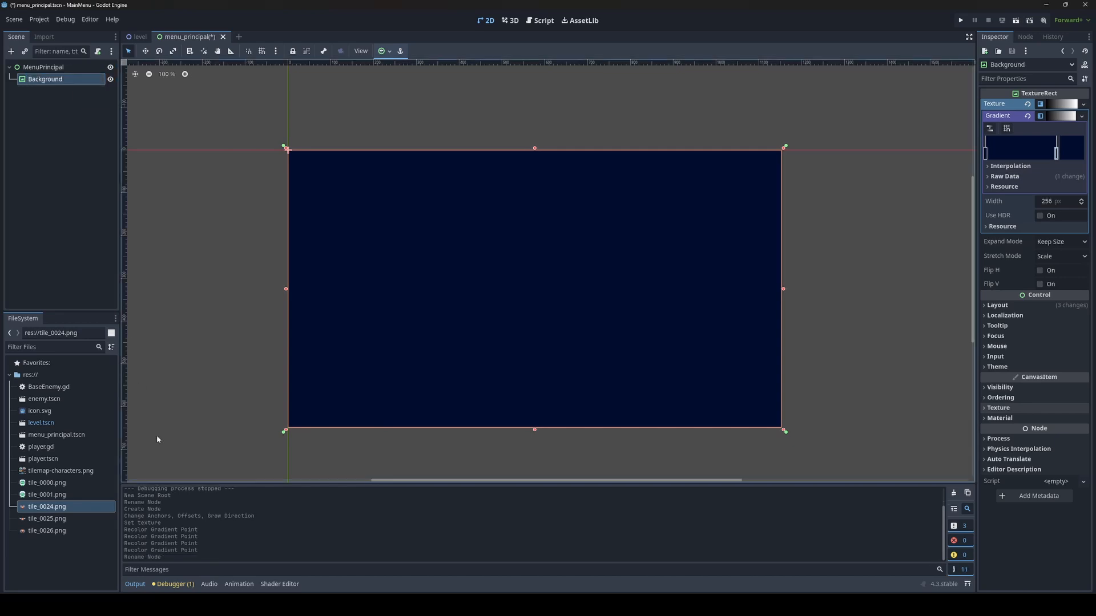
pyautogui.moveTo(528, 279); pyautogui.dragTo(505, 269, button='middle')
pyautogui.hotkey('ctrl', 's')
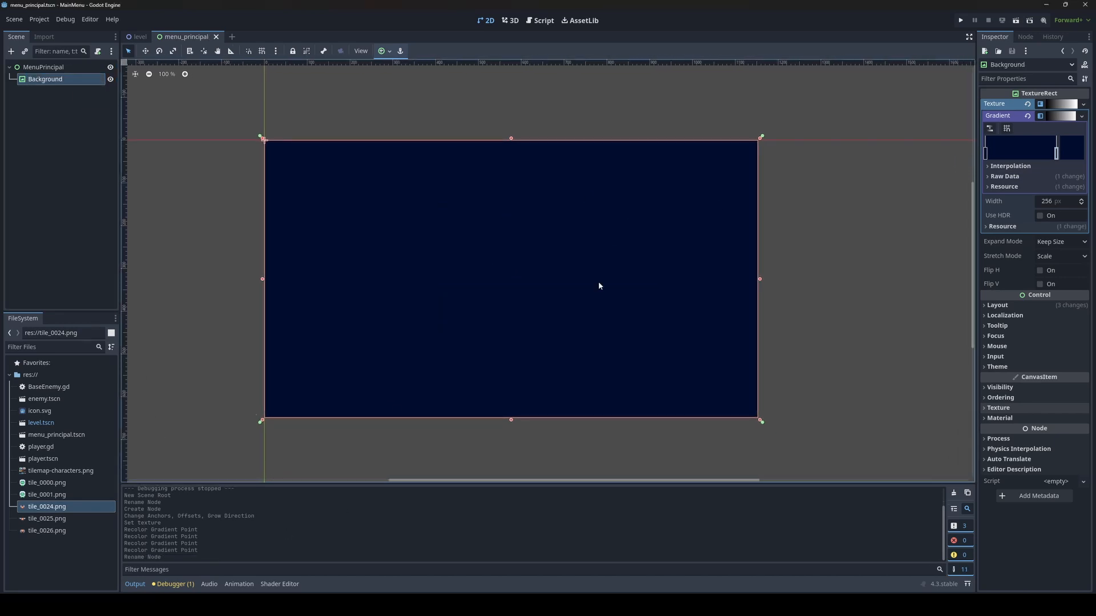
# Step: Run the current scene, check the background in the maximized game window, and close the game
pyautogui.click(1016, 20)
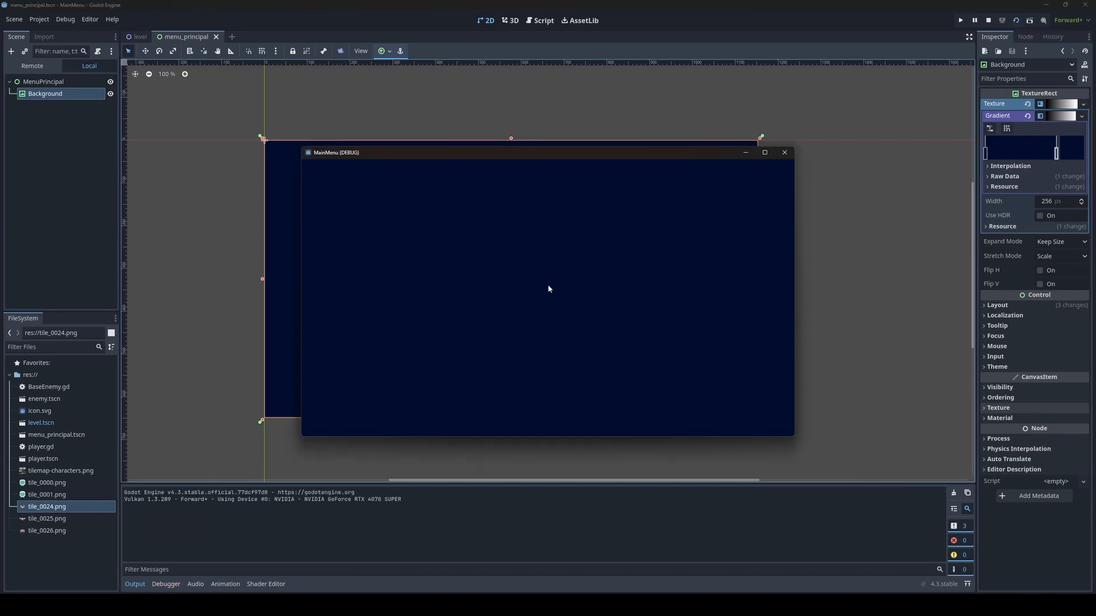
pyautogui.click(765, 153)
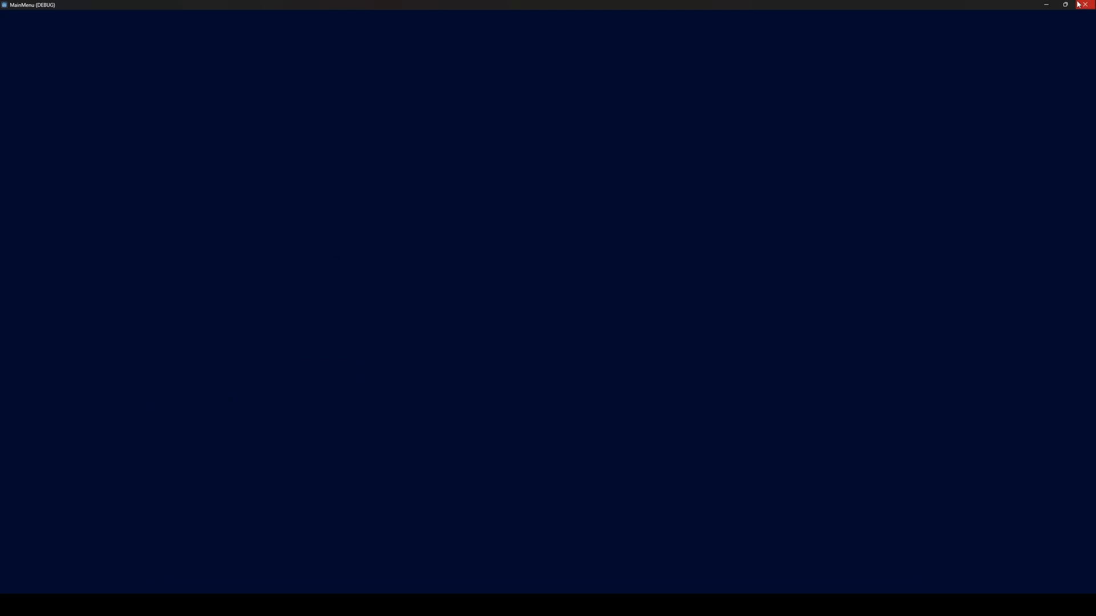
pyautogui.click(1065, 5)
pyautogui.click(782, 151)
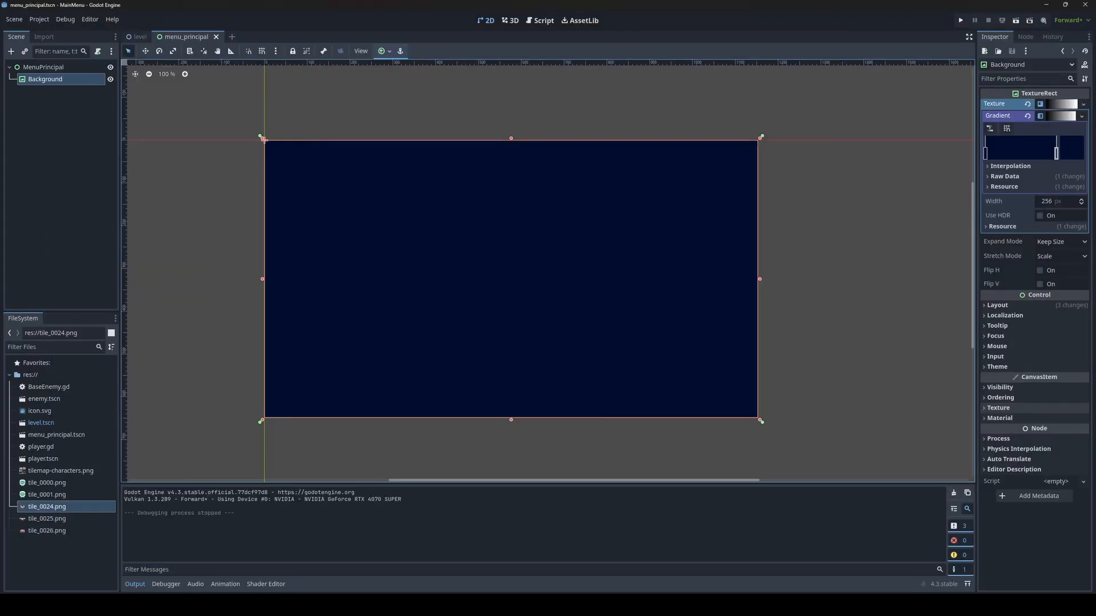
# Step: Add a Label node as a child of MenuPrincipal and rename it as Titre
pyautogui.click(68, 71)
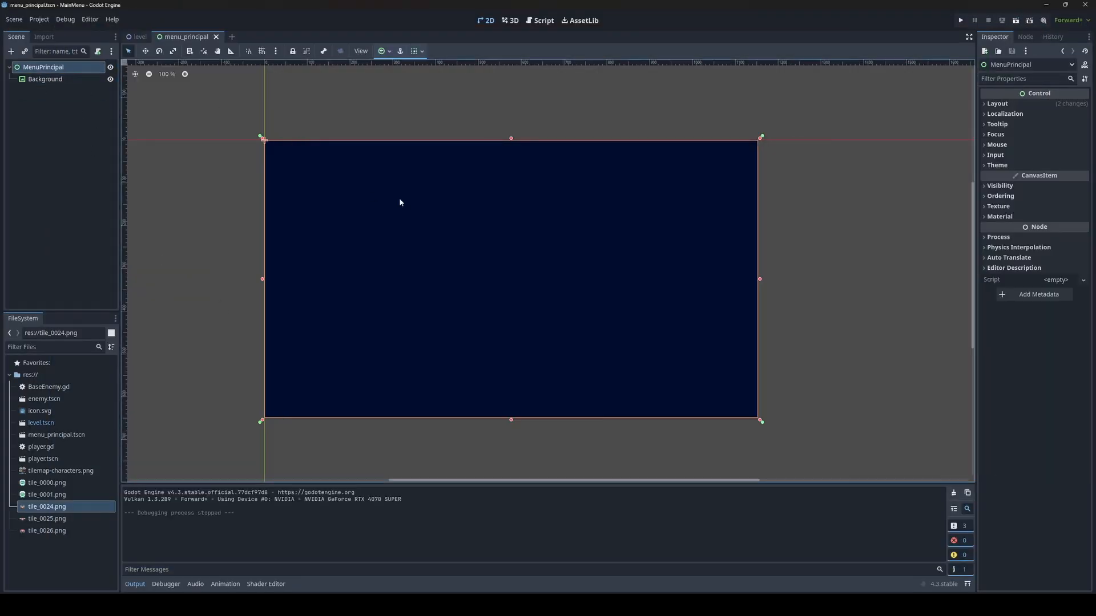
pyautogui.hotkey('ctrl', 'a')
pyautogui.write('label')
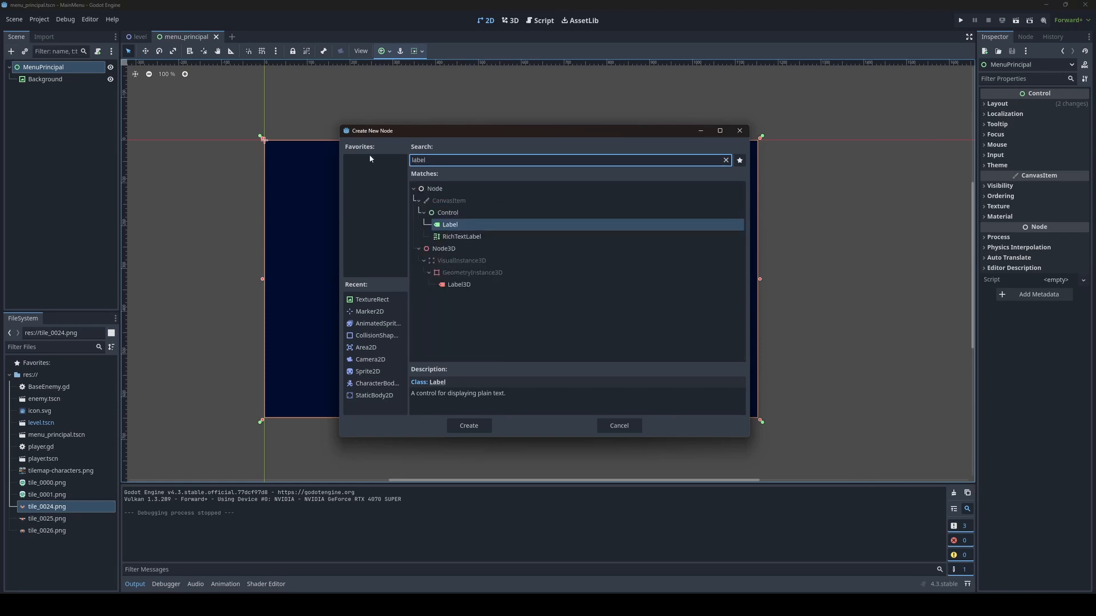
pyautogui.doubleClick(454, 223)
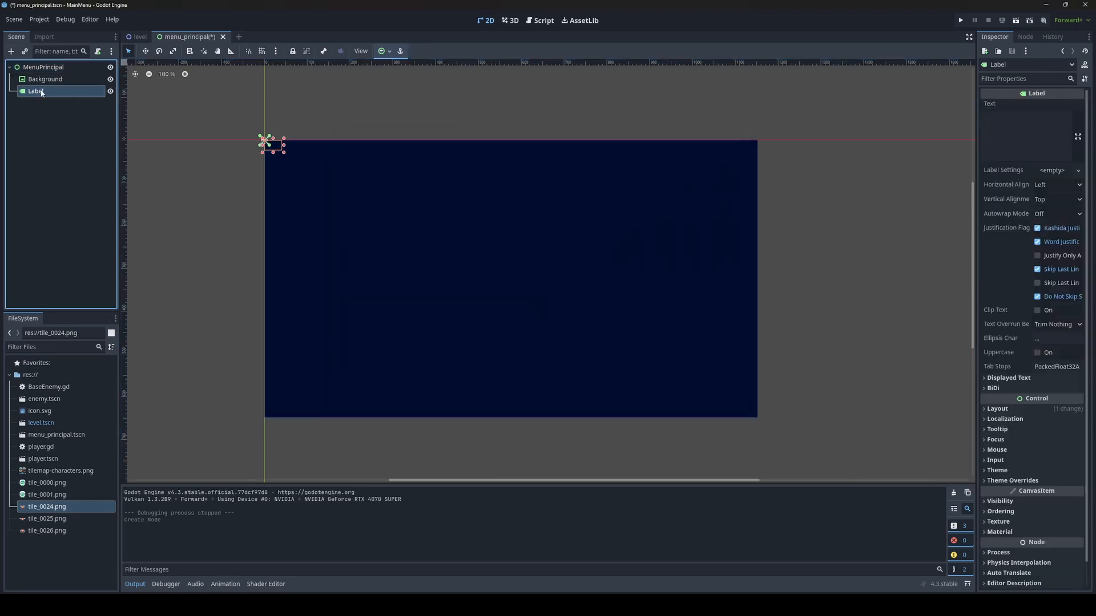
pyautogui.write('Tit')
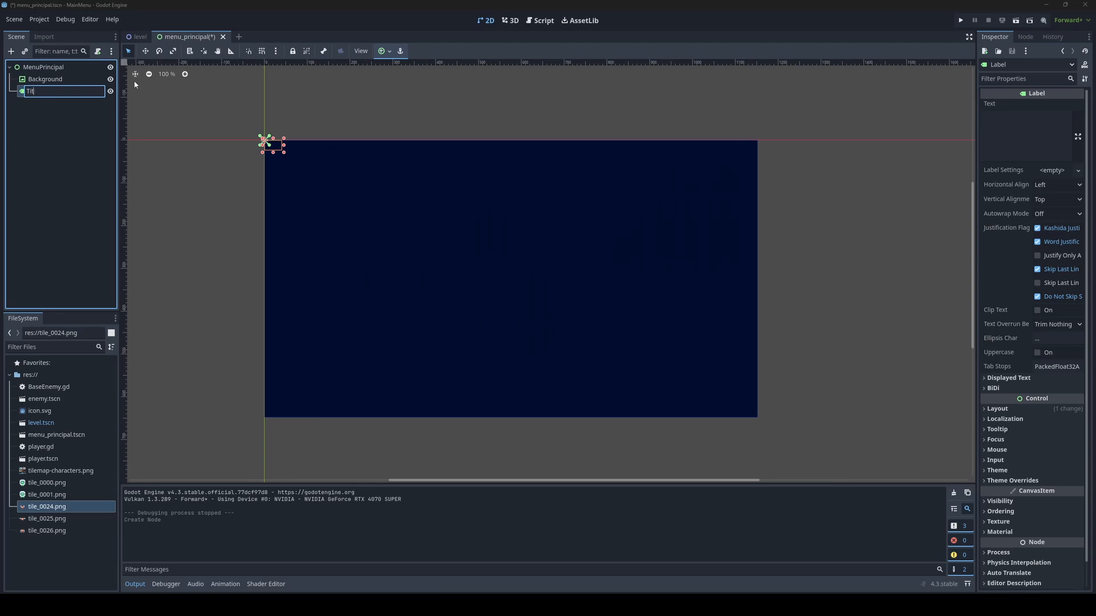
pyautogui.write('re')
pyautogui.press('Return')
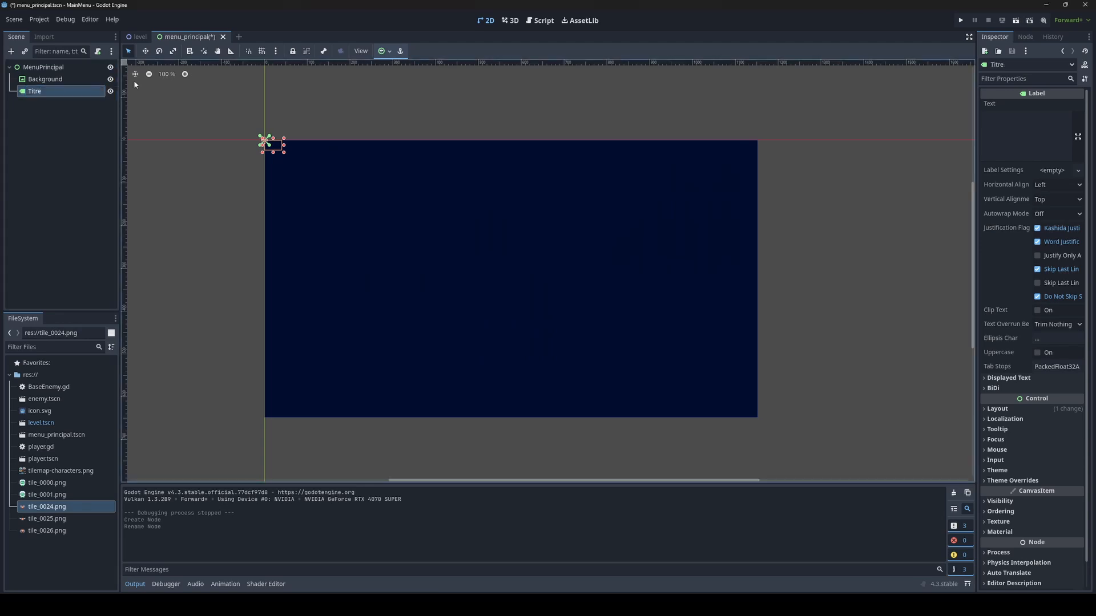
# Step: Set the Titre label's text to "MENU PRINCPAL"
pyautogui.click(996, 128)
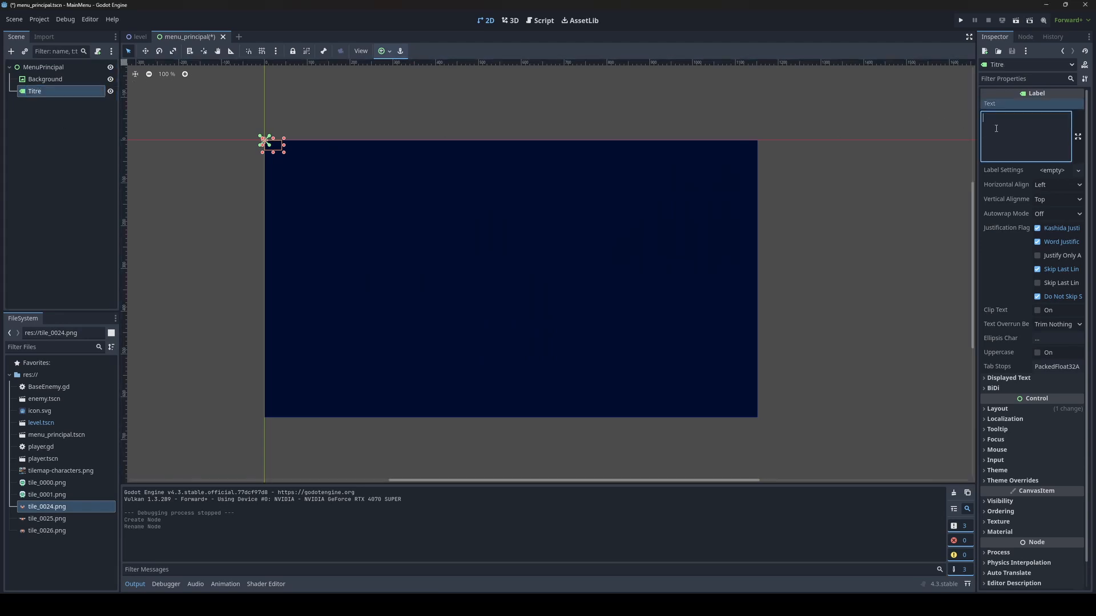
pyautogui.write('MENU PRINCPAL')
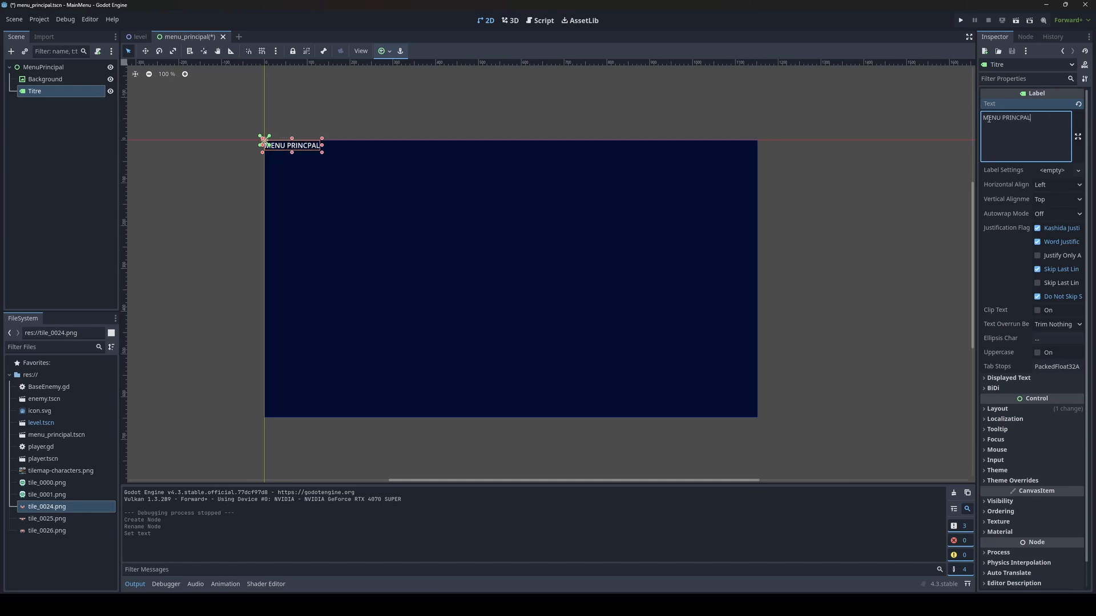
pyautogui.moveTo(989, 119)
pyautogui.mouseDown()
pyautogui.moveTo(976, 123)
pyautogui.moveTo(1003, 121)
pyautogui.mouseUp()
pyautogui.click(1030, 137)
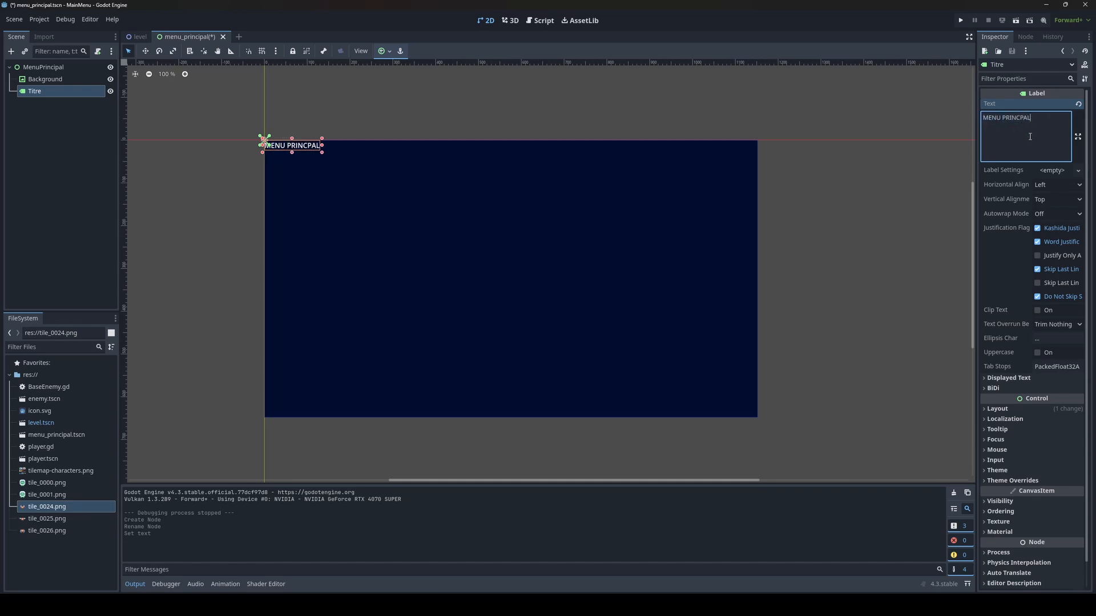
# Step: Apply the center-top anchor preset to the Titre label
pyautogui.click(389, 52)
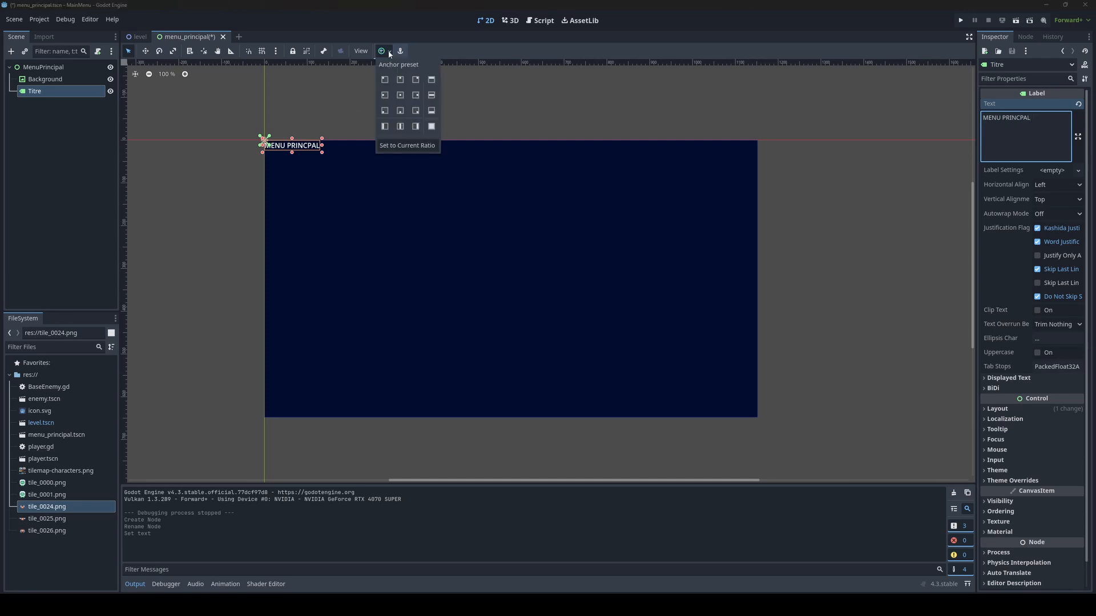
pyautogui.click(400, 79)
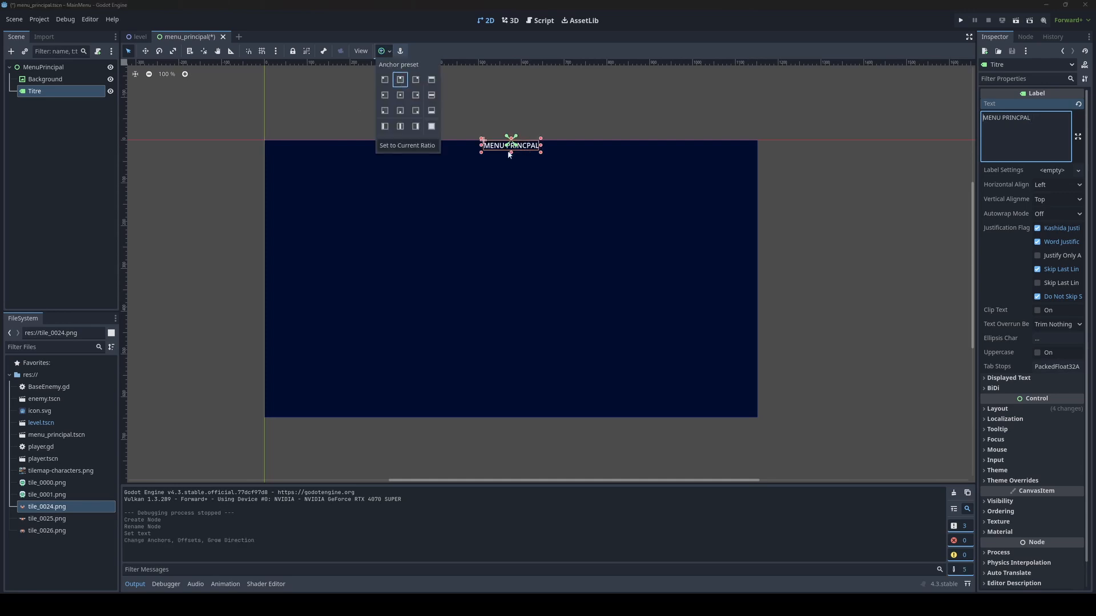
pyautogui.click(518, 172)
pyautogui.scroll(4, 519, 172)
pyautogui.scroll(-3, 525, 157)
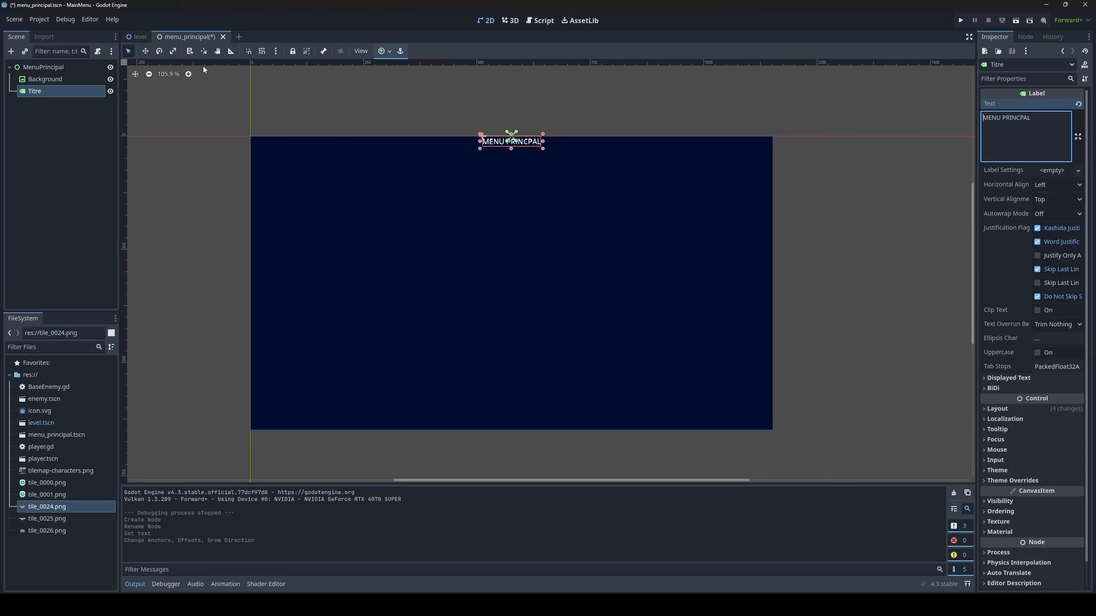
# Step: Move the Titre label straight down to about (512, 190) in the upper middle of the background
pyautogui.click(146, 53)
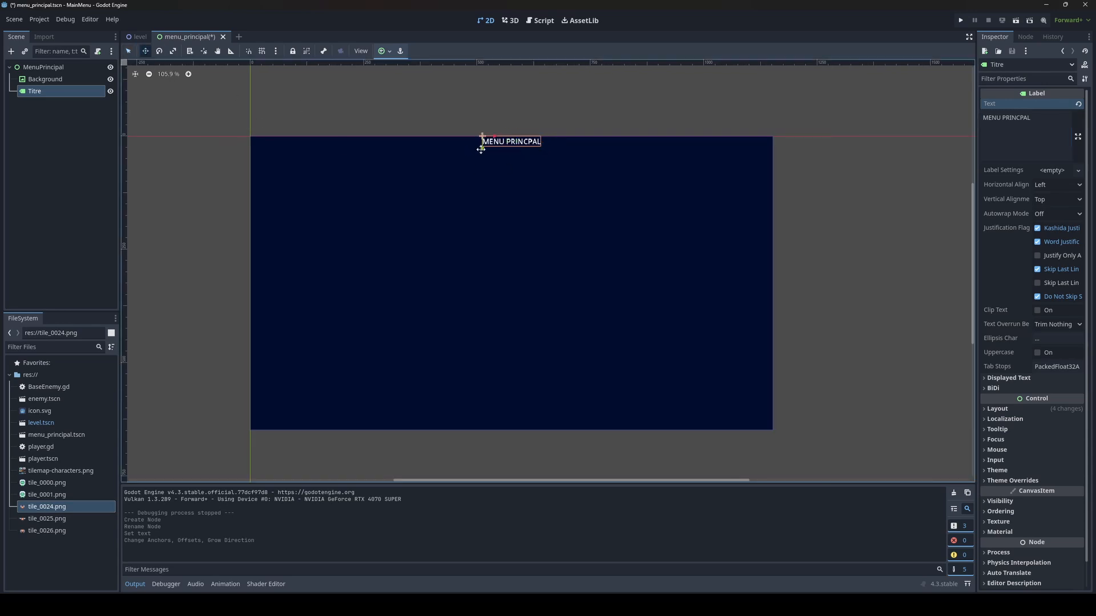
pyautogui.moveTo(480, 149); pyautogui.dragTo(483, 232)
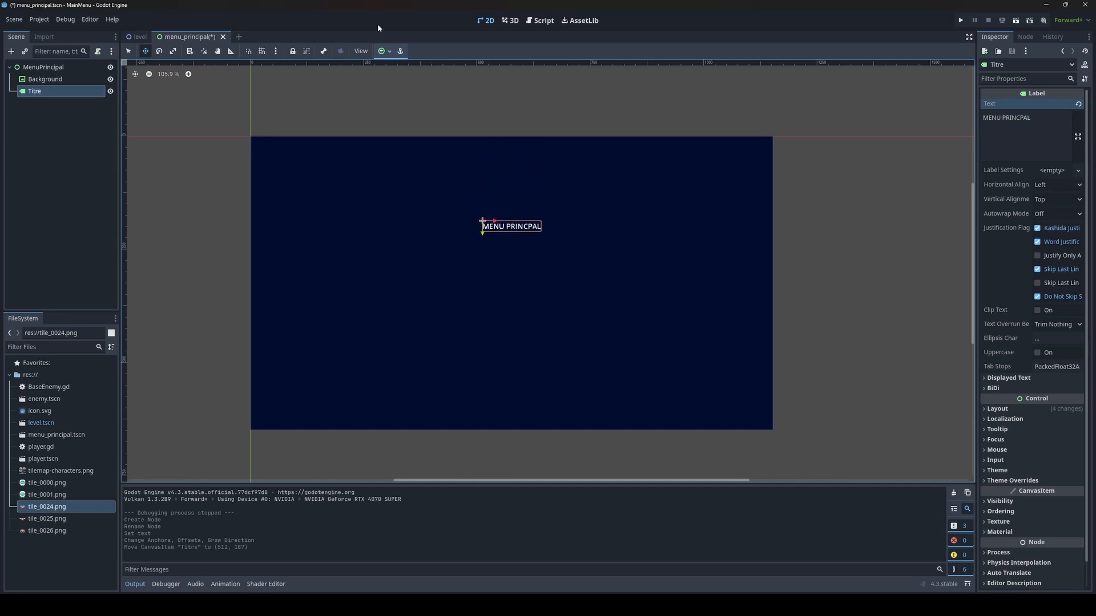
pyautogui.click(383, 51)
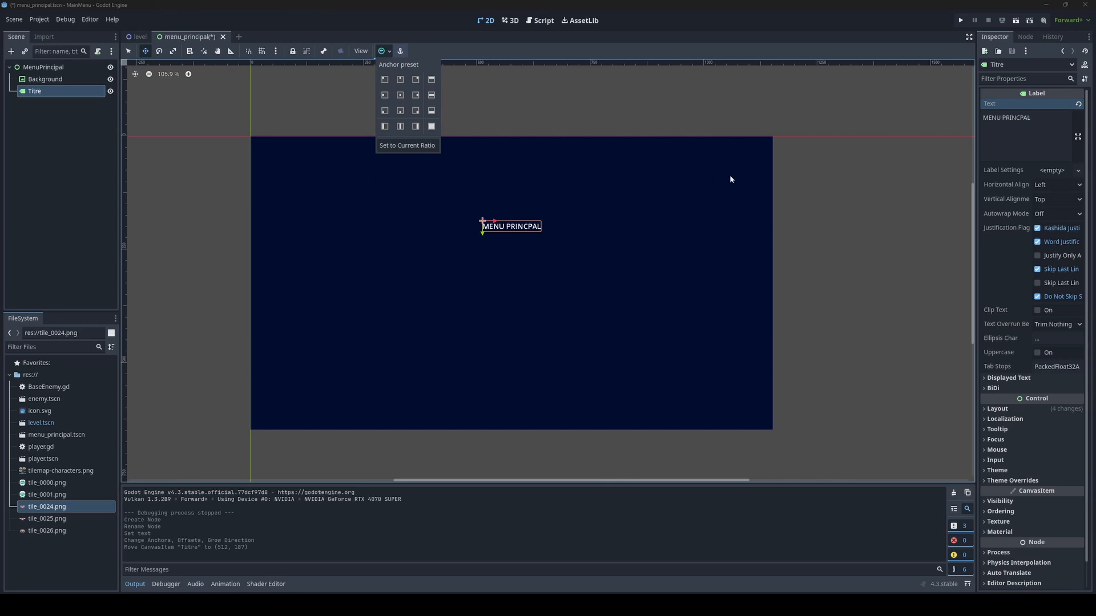
pyautogui.click(579, 183)
pyautogui.moveTo(481, 228); pyautogui.dragTo(483, 229)
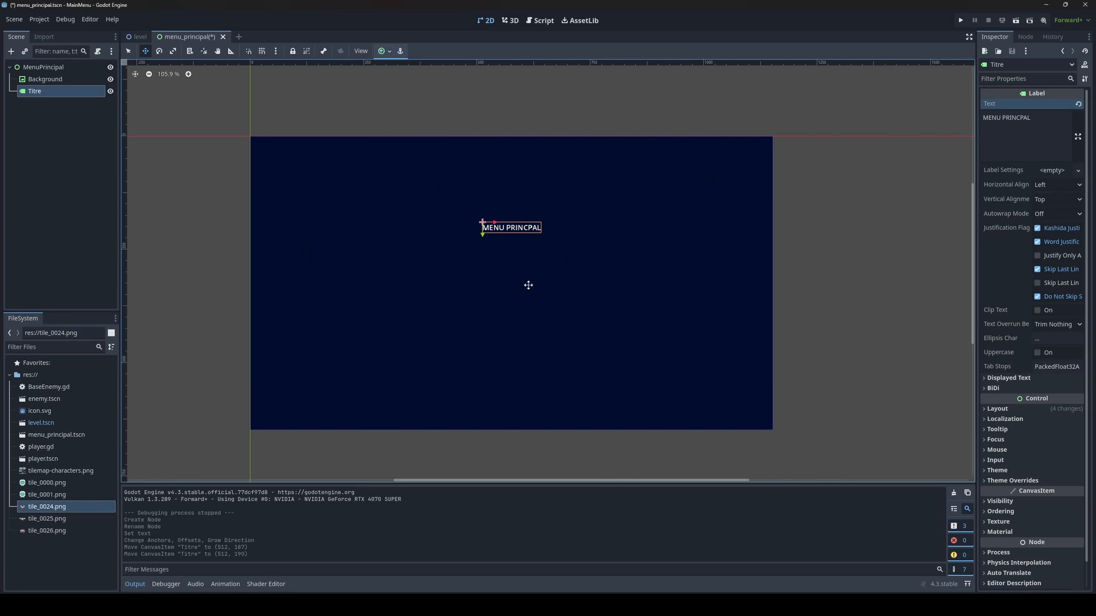
pyautogui.scroll(1, 529, 286)
pyautogui.scroll(-1, 582, 277)
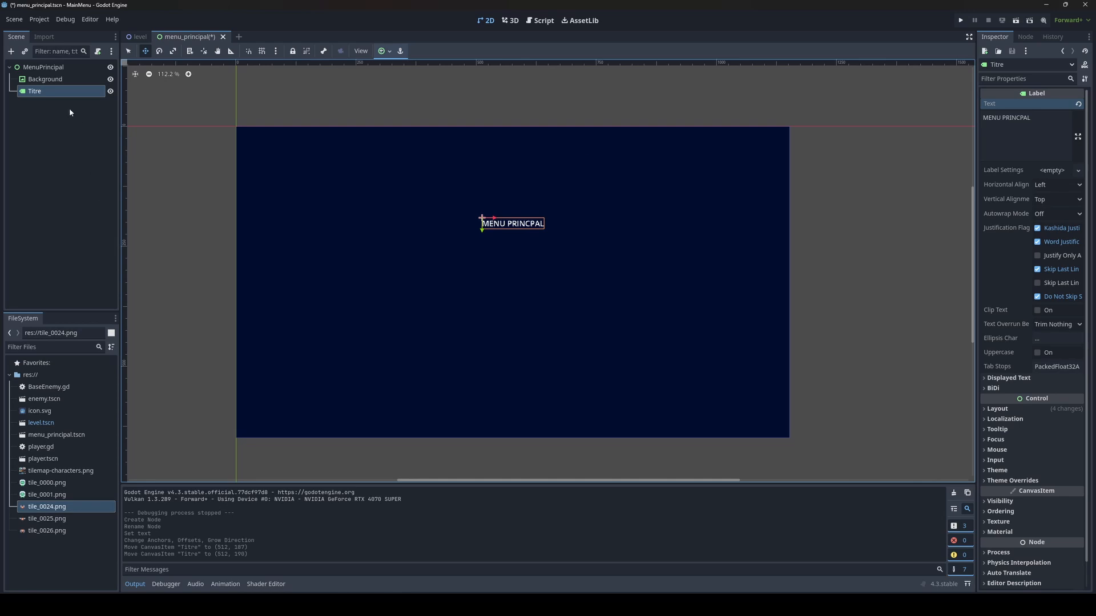
# Step: Assign a new LabelSettings resource to the Titre label
pyautogui.click(62, 93)
pyautogui.moveTo(1044, 123); pyautogui.dragTo(895, 120)
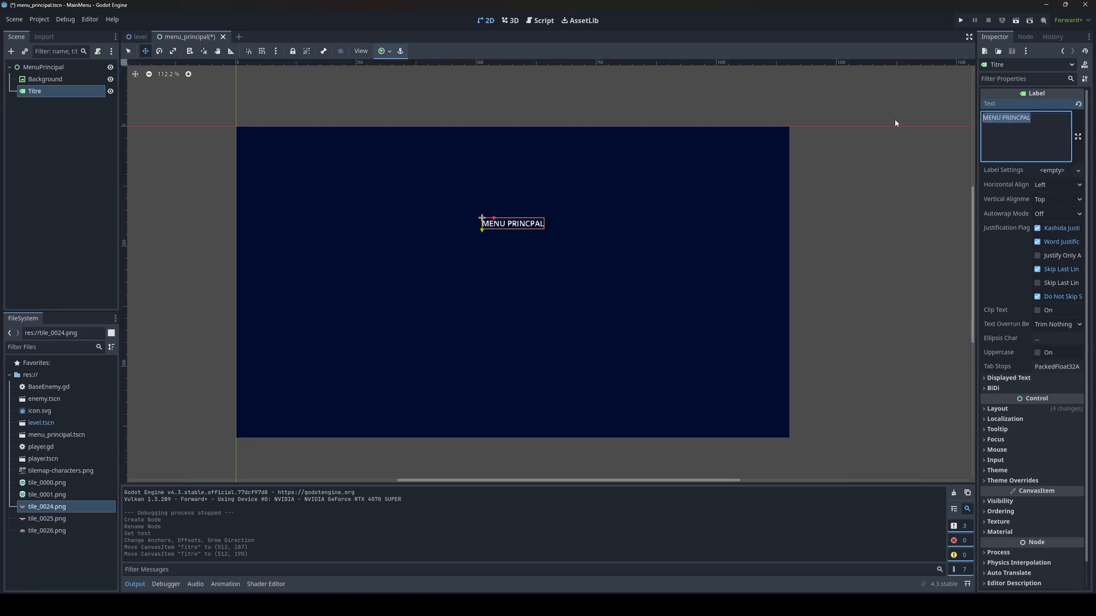
pyautogui.click(1009, 161)
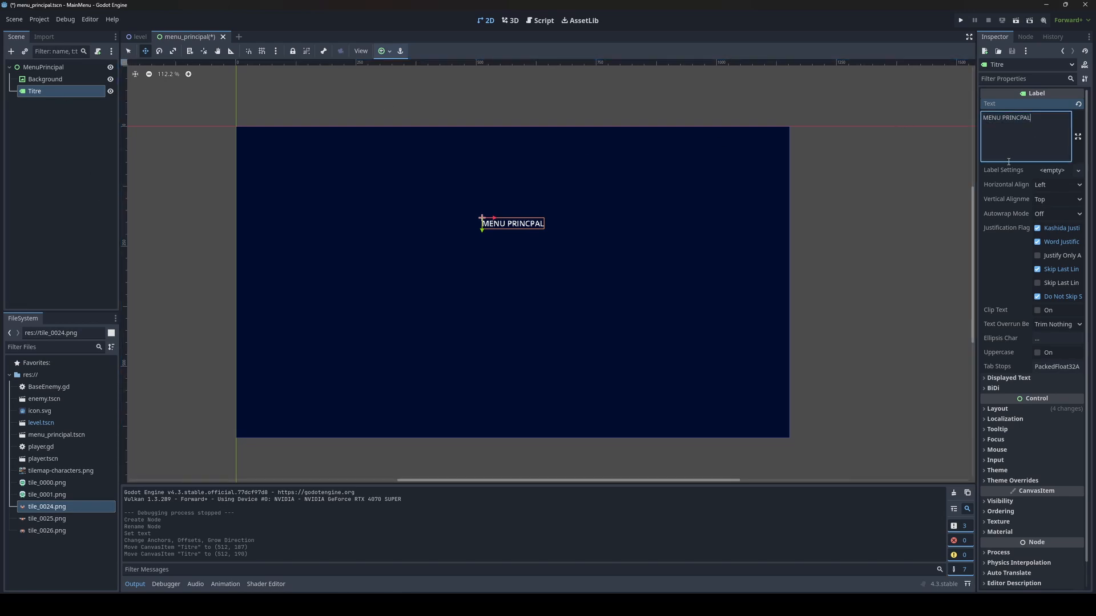
pyautogui.click(1069, 171)
pyautogui.click(1034, 184)
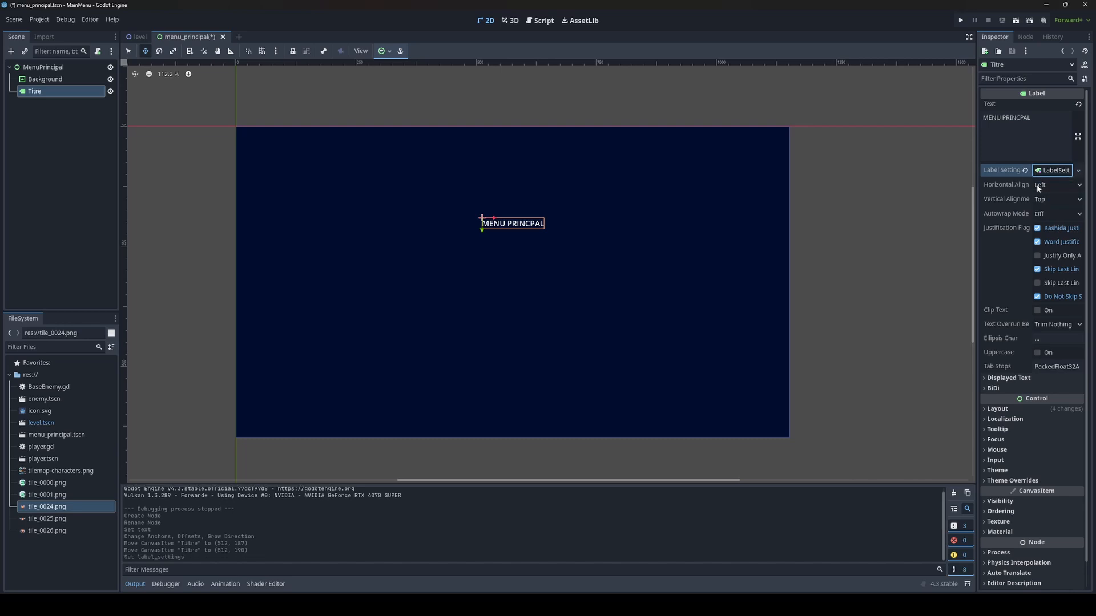
# Step: Set the Titre label's font size to 64 px in its LabelSettings
pyautogui.click(1053, 171)
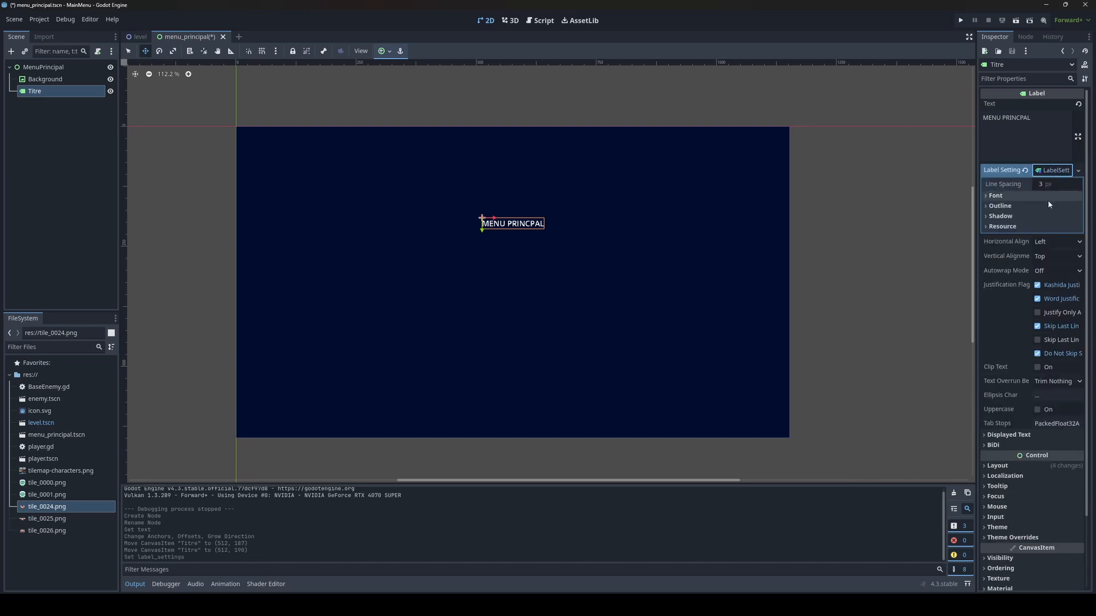
pyautogui.click(1018, 196)
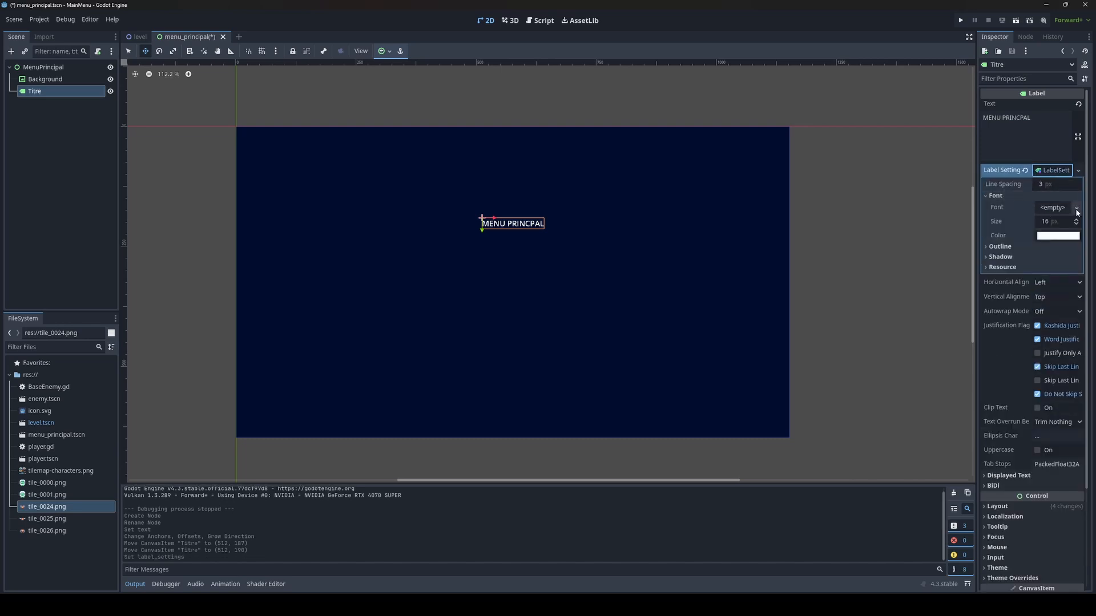
pyautogui.click(1055, 227)
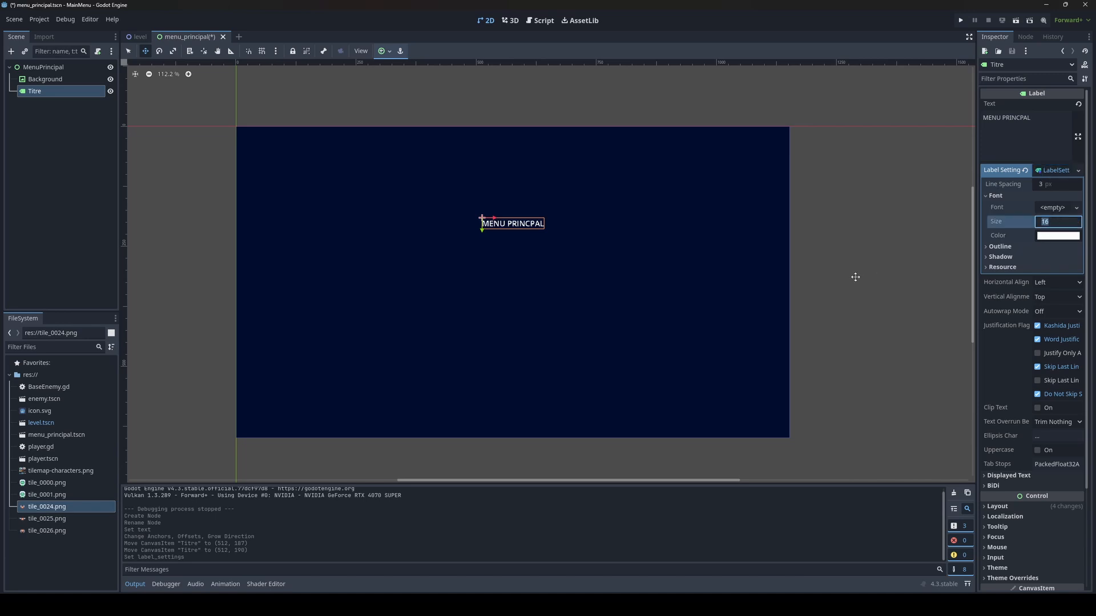
pyautogui.write('32')
pyautogui.press('Return')
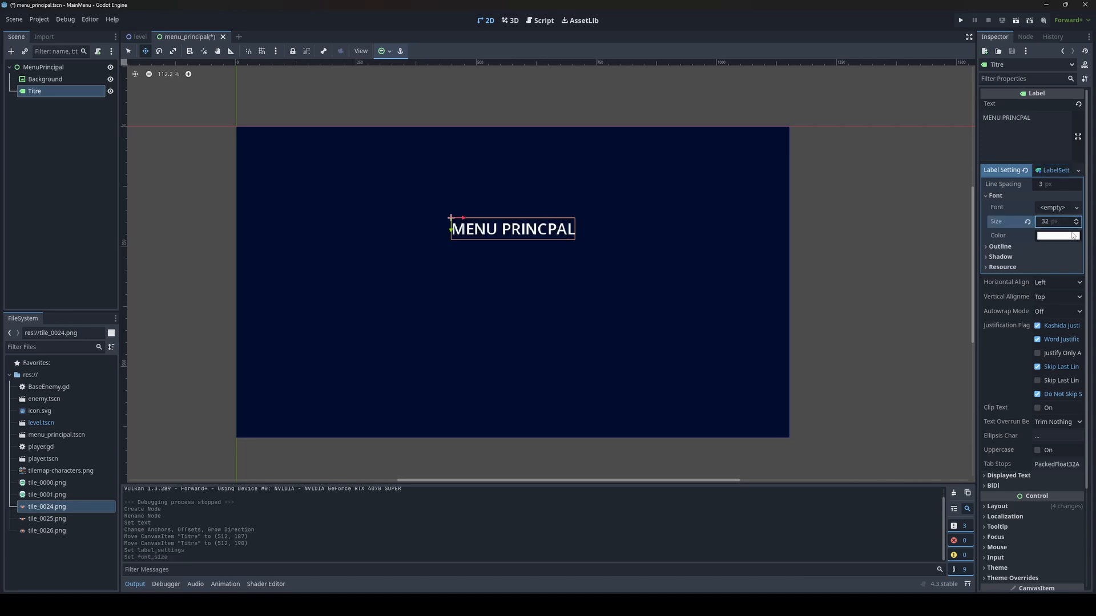
pyautogui.click(1055, 221)
pyautogui.write('64')
pyautogui.press('Return')
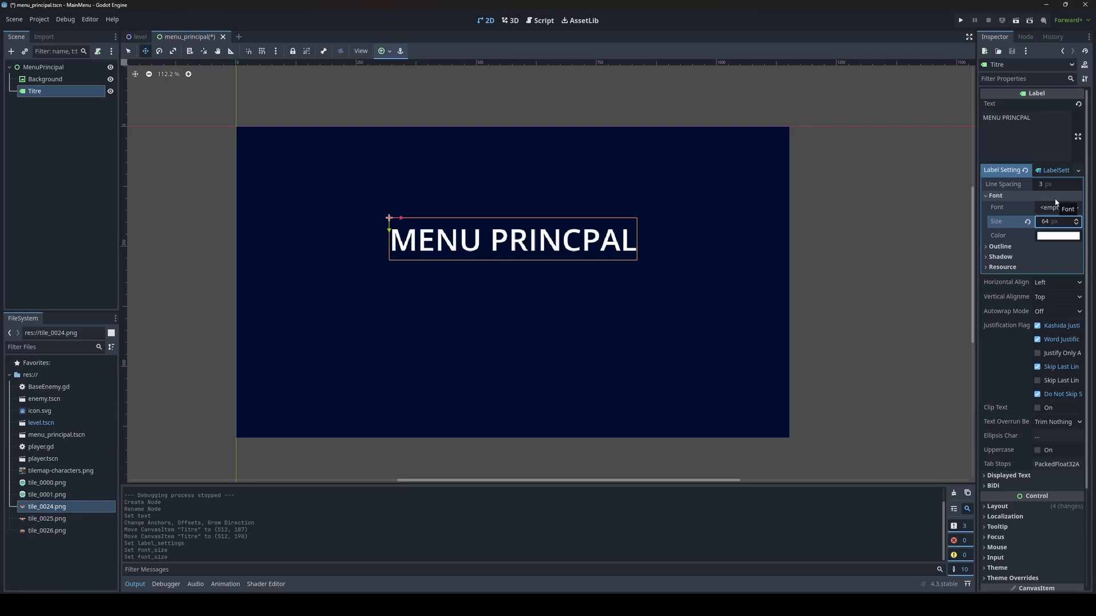
# Step: Run the menu scene to check the enlarged title's placement, and close the game window
pyautogui.scroll(2, 483, 274)
pyautogui.scroll(-3, 486, 273)
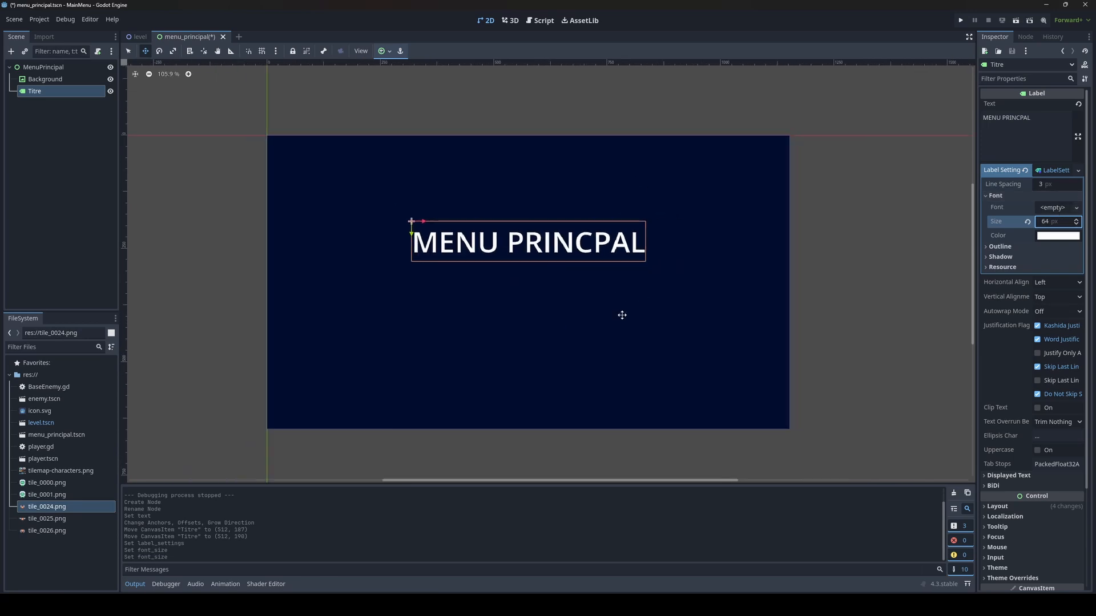
pyautogui.press('F6')
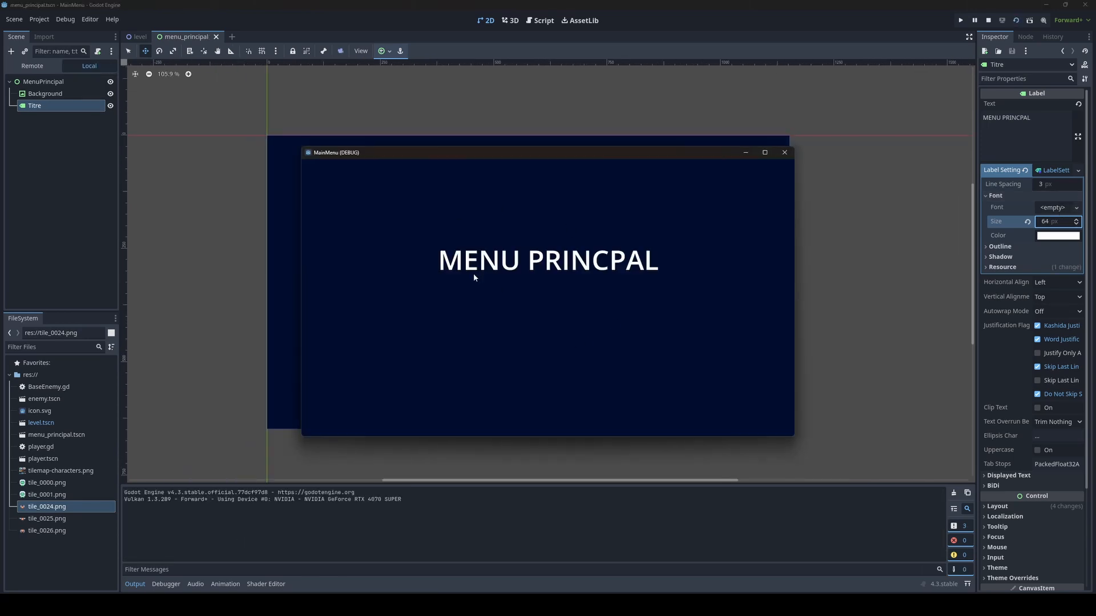
pyautogui.moveTo(489, 155); pyautogui.dragTo(490, 150)
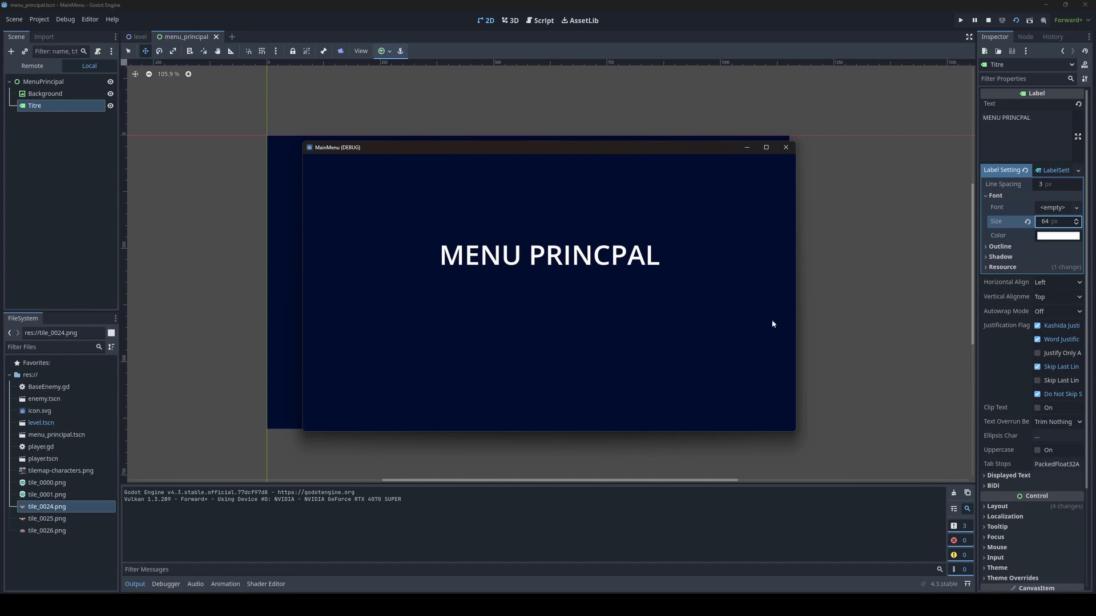
pyautogui.click(787, 148)
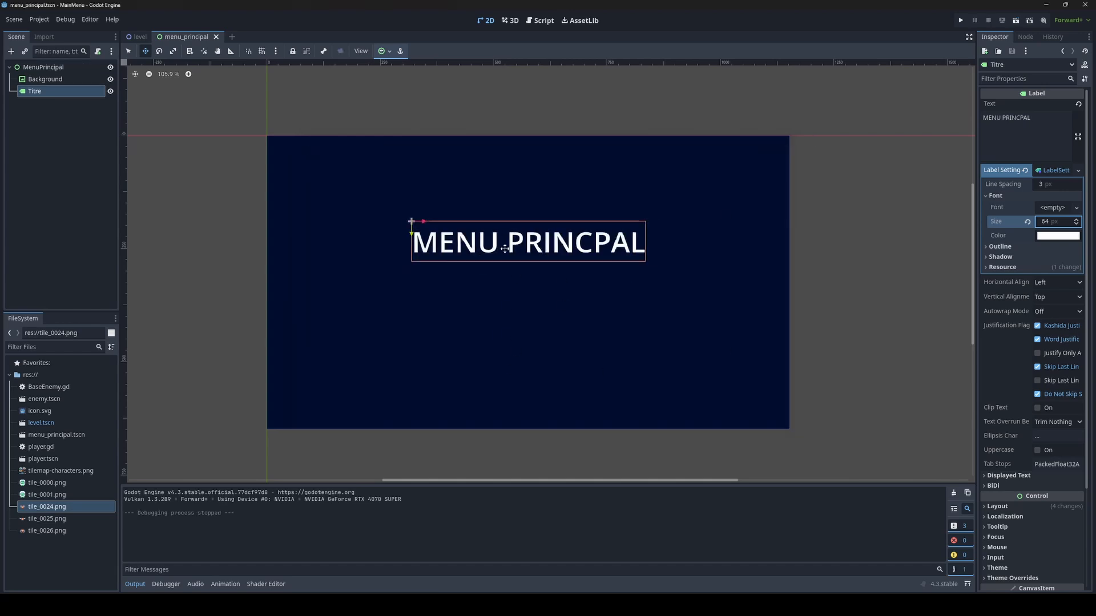
# Step: Move the Titre label straight up to about (319, 155) and deselect it
pyautogui.moveTo(413, 237); pyautogui.dragTo(413, 223)
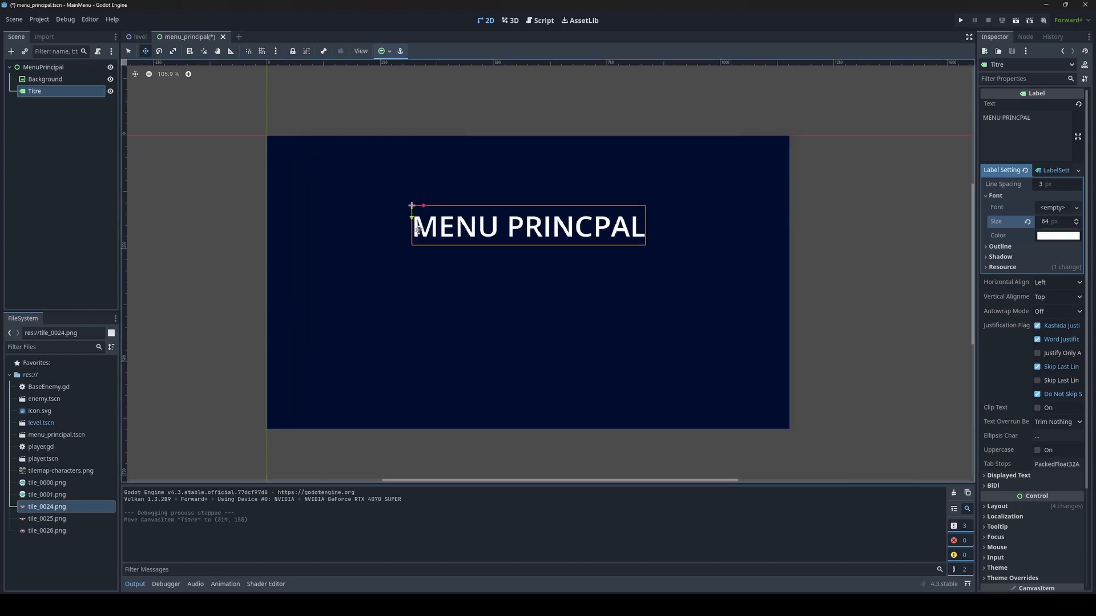
pyautogui.scroll(-1, 391, 304)
pyautogui.moveTo(391, 305); pyautogui.dragTo(401, 309, button='middle')
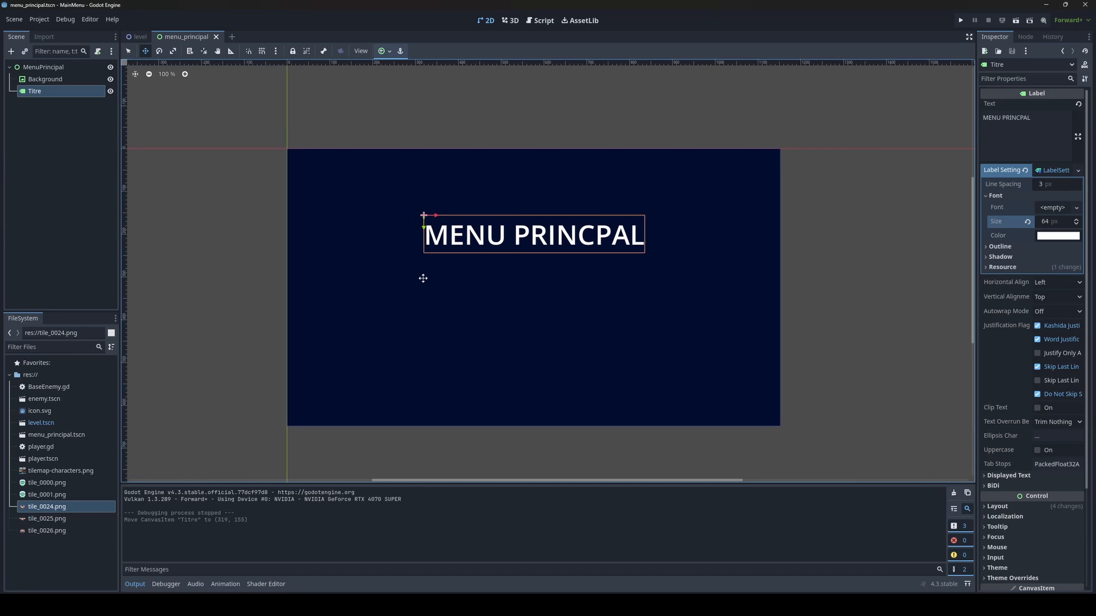
pyautogui.scroll(-3, 422, 279)
pyautogui.scroll(3, 483, 276)
pyautogui.click(85, 124)
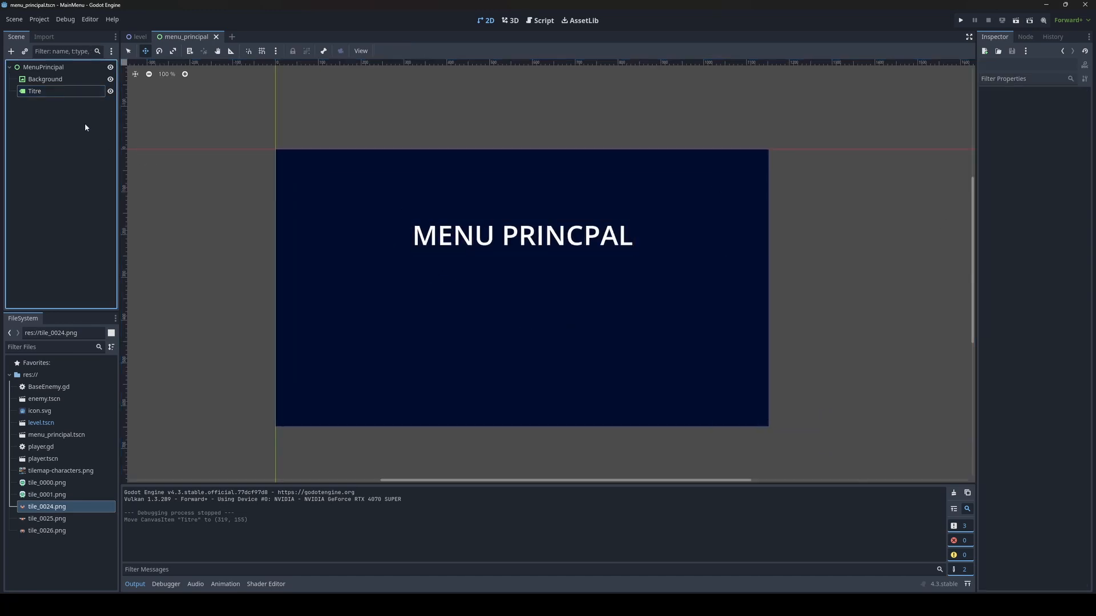
# Step: Add a Button node under MenuPrincipal and rename it StartBtn
pyautogui.click(55, 66)
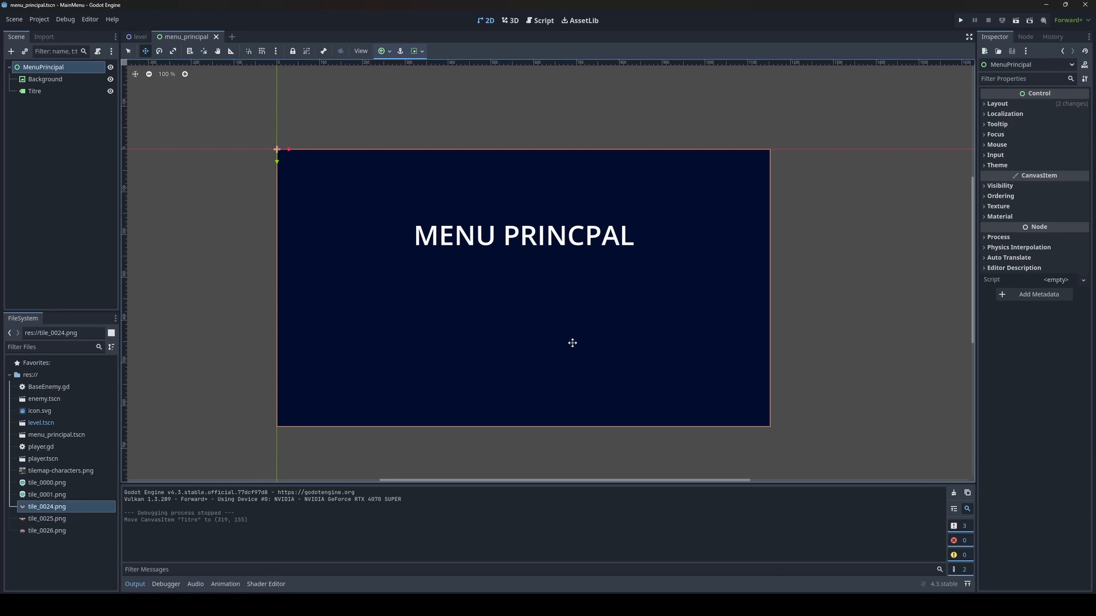
pyautogui.click(73, 68)
pyautogui.click(10, 51)
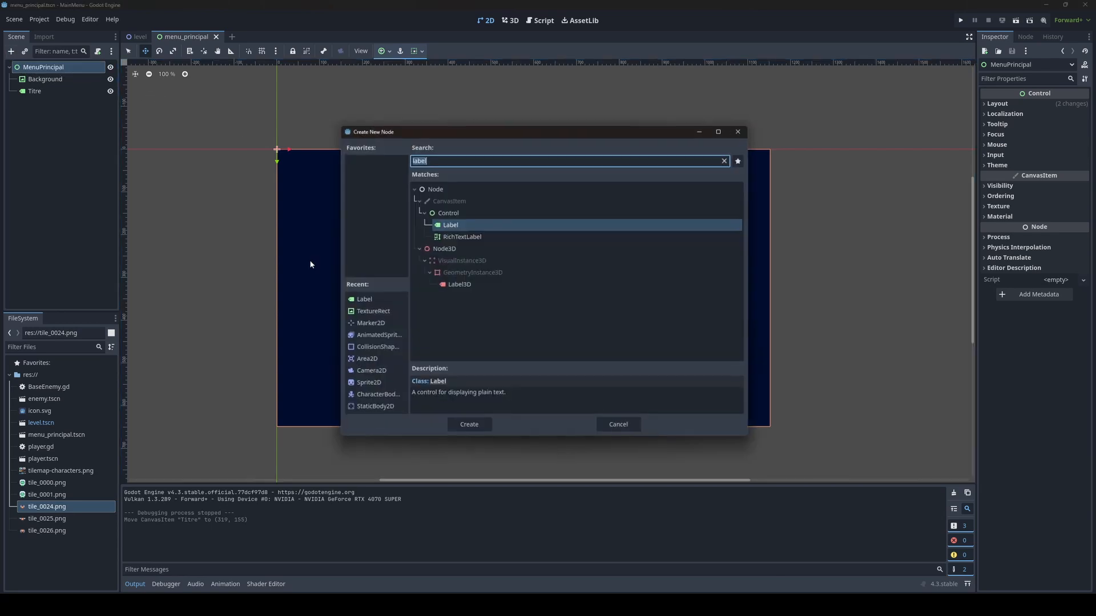
pyautogui.write('button')
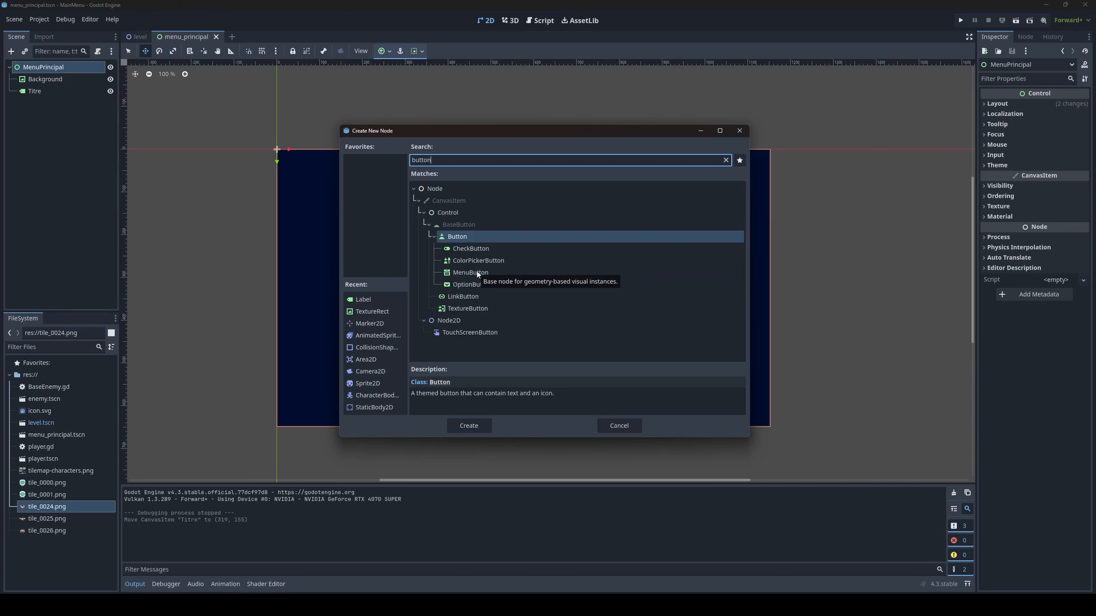
pyautogui.doubleClick(455, 240)
pyautogui.doubleClick(83, 104)
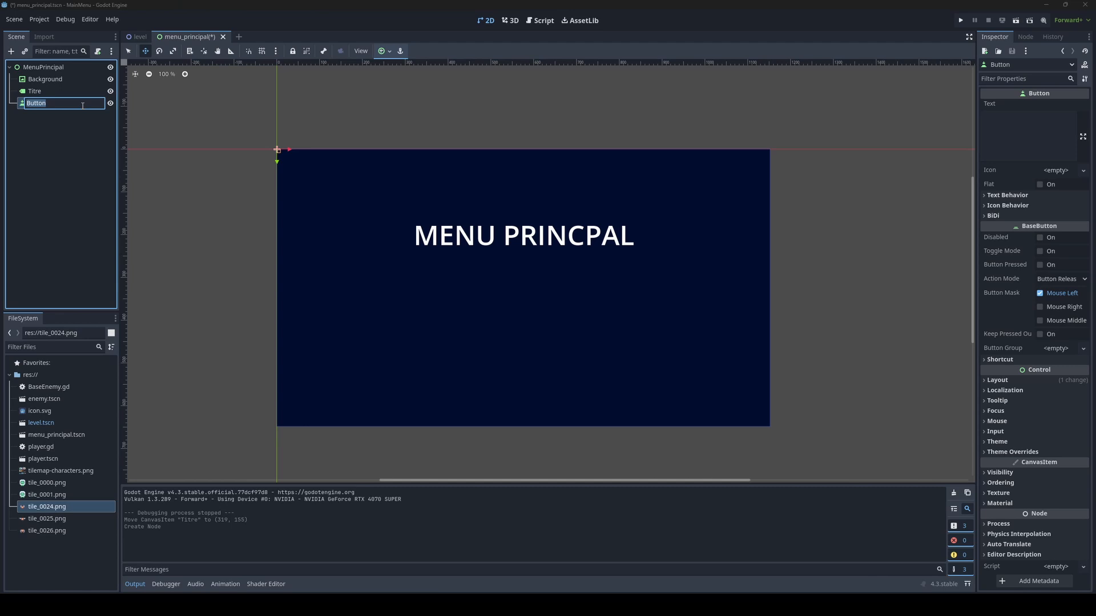
pyautogui.write('StartBtn')
pyautogui.press('Return')
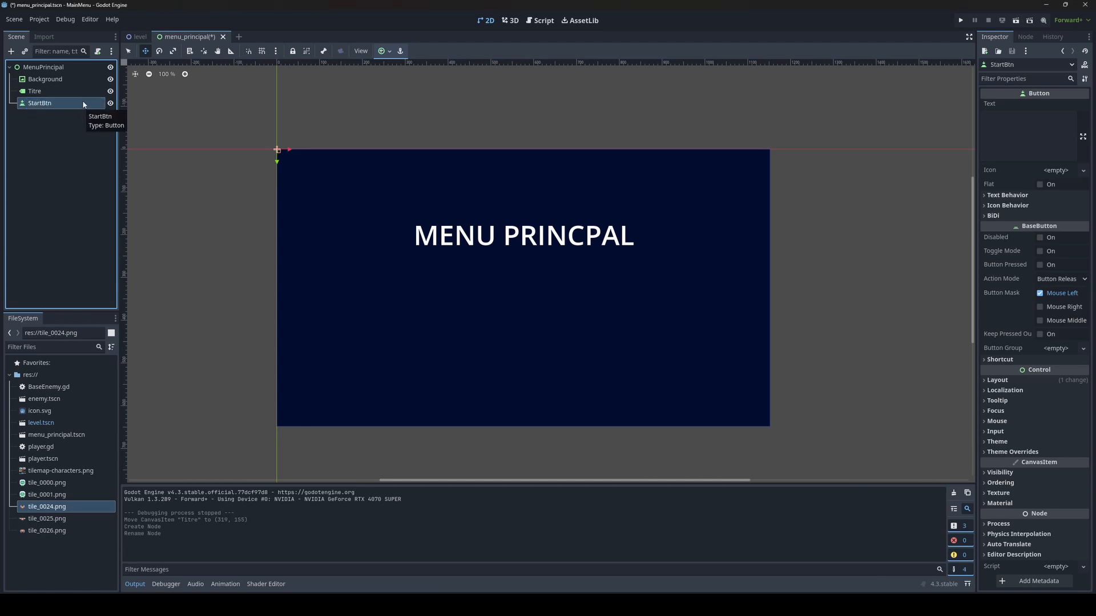
pyautogui.doubleClick(37, 105)
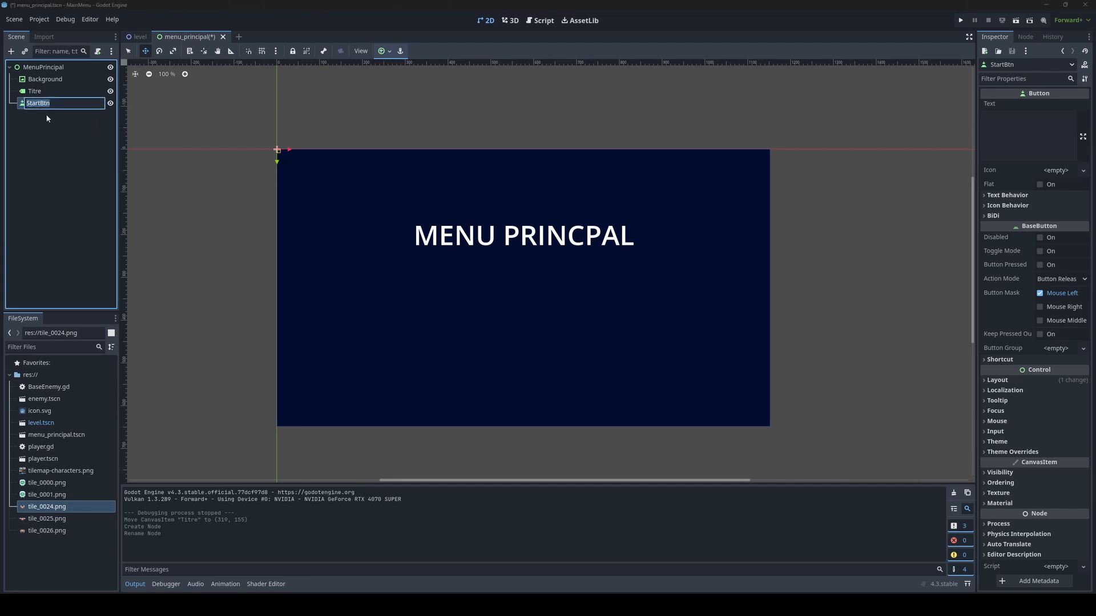
pyautogui.press('Return')
# Step: Set the StartBtn button's text to "START"
pyautogui.click(1024, 150)
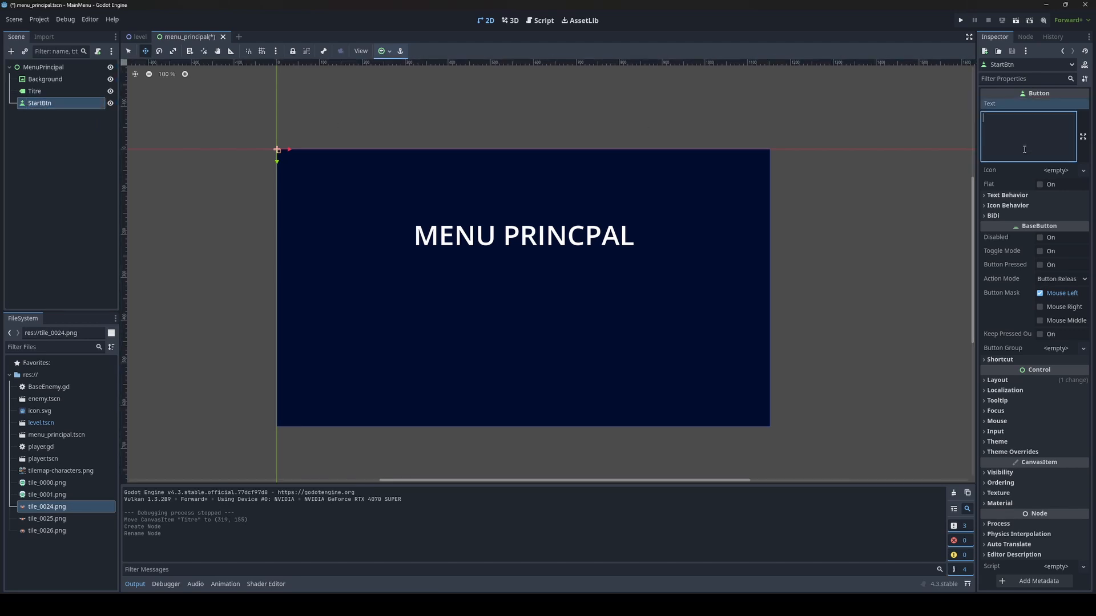
pyautogui.write('START')
pyautogui.click(1083, 170)
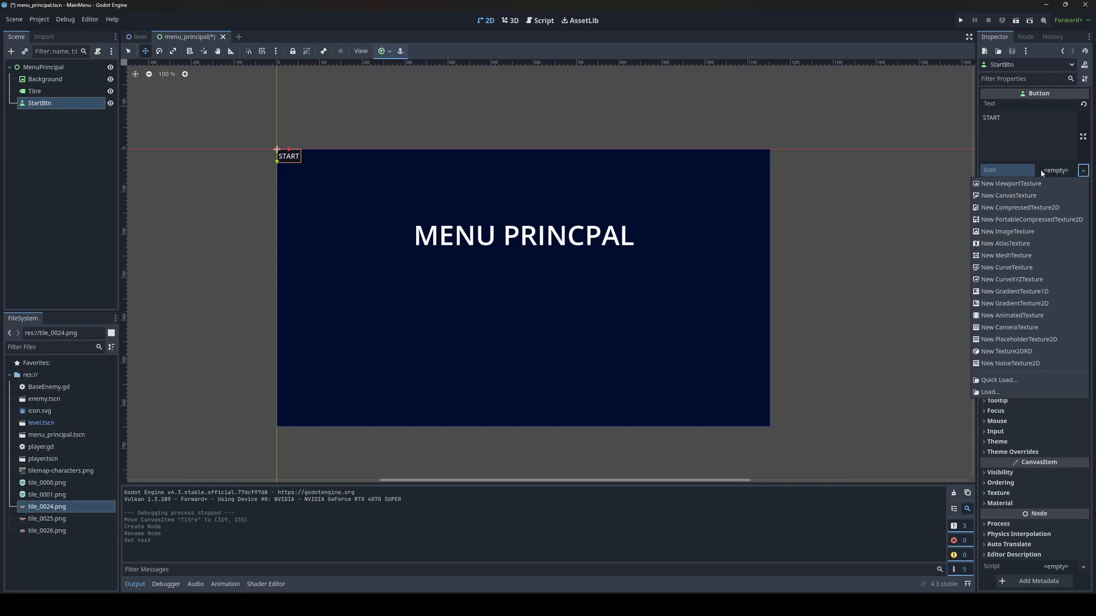
pyautogui.press('Escape')
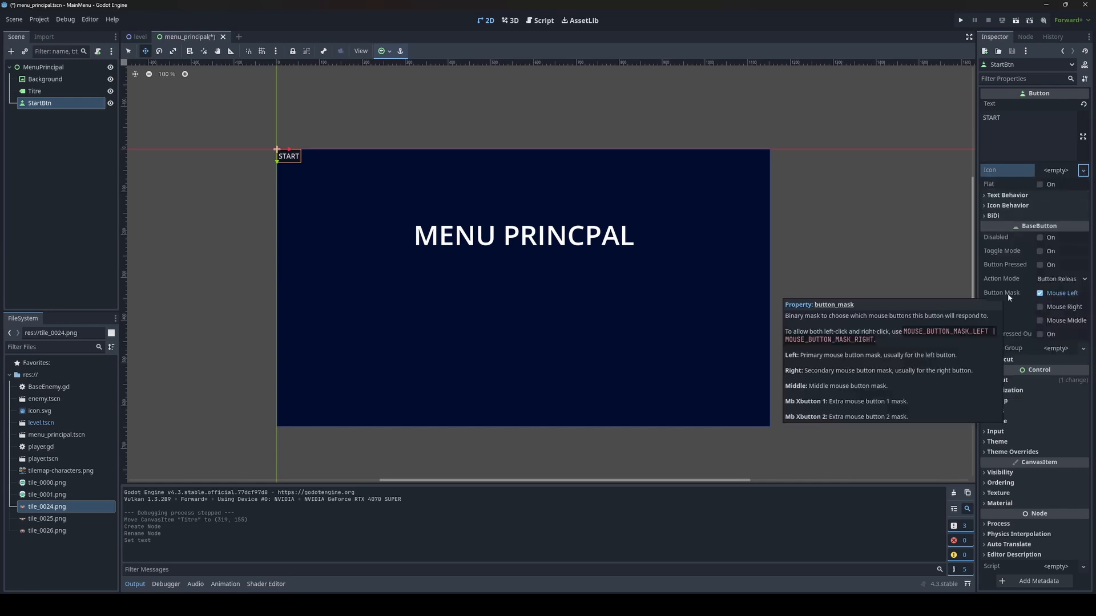
# Step: Override the StartBtn button's theme font size with 30 px
pyautogui.click(1005, 451)
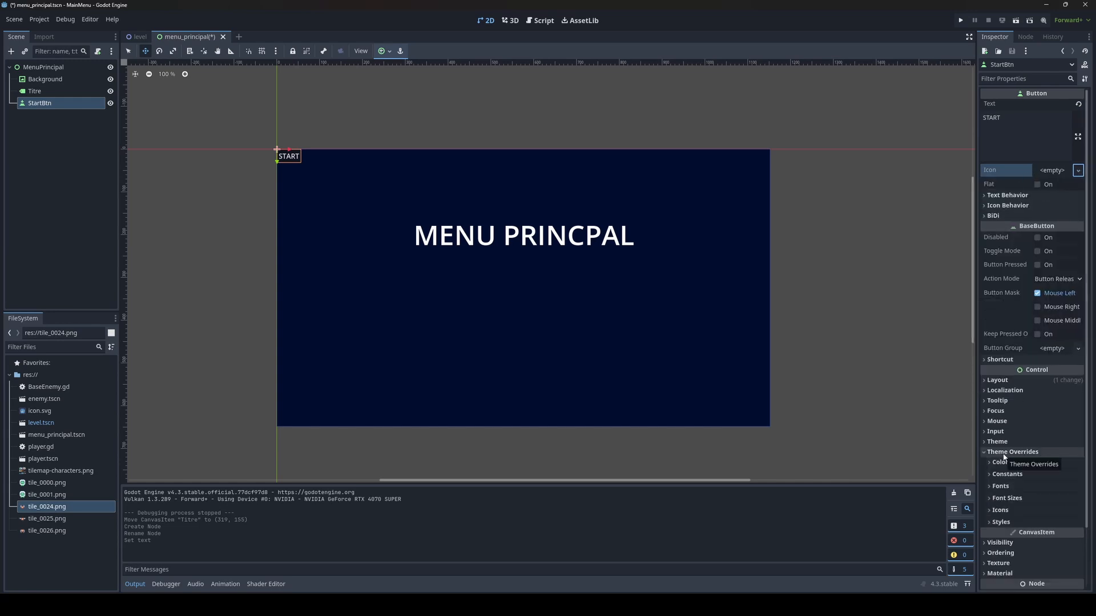
pyautogui.click(1002, 486)
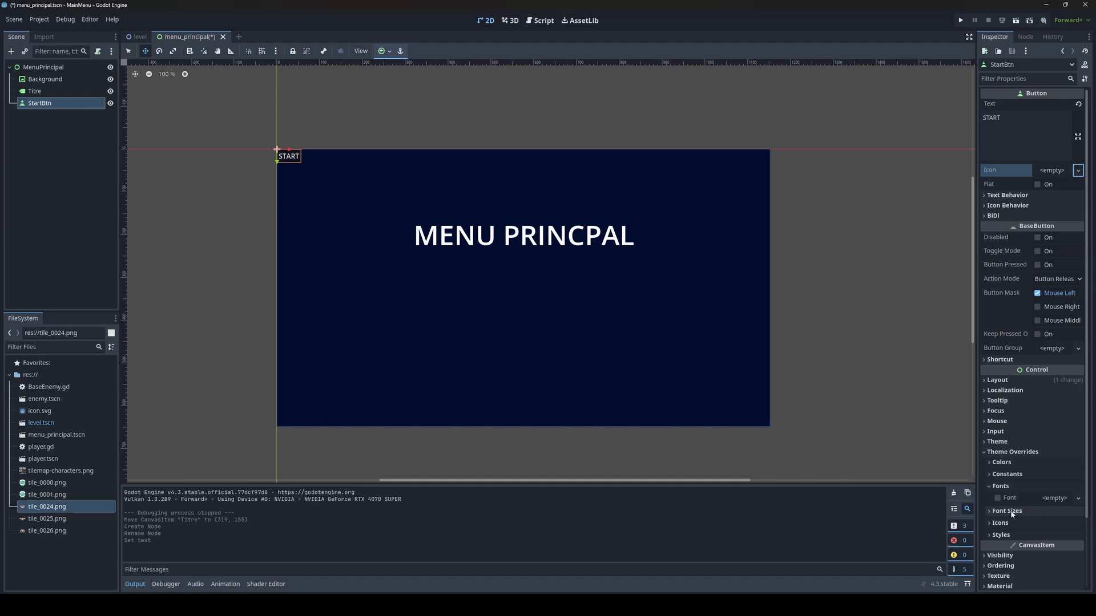
pyautogui.click(1006, 511)
pyautogui.scroll(-2, 1056, 479)
pyautogui.click(1078, 457)
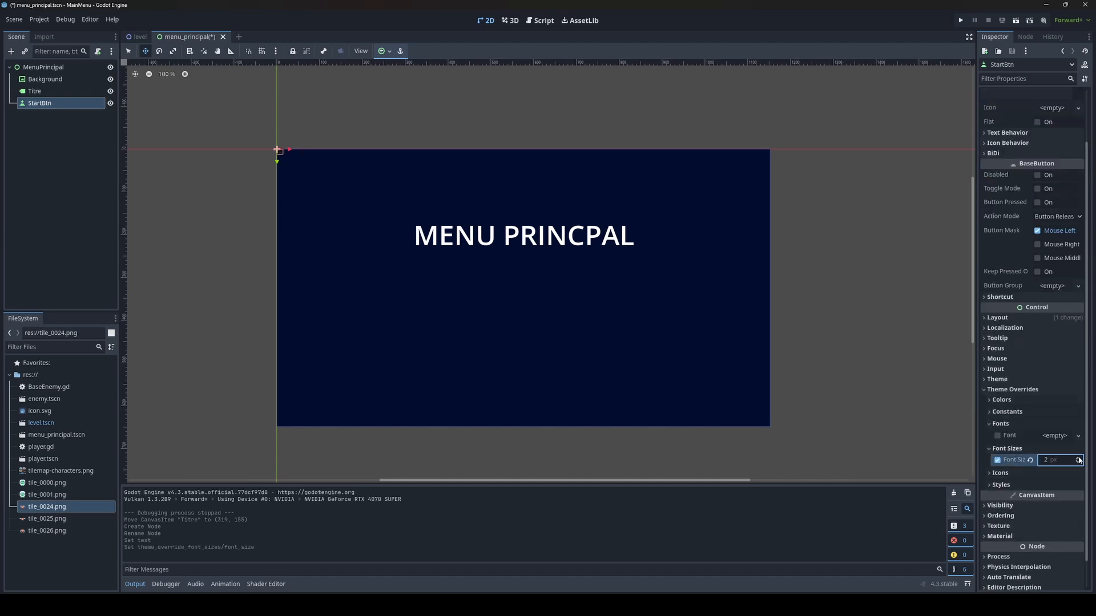
pyautogui.click(1078, 457)
pyautogui.click(1078, 457)
pyautogui.click(1078, 457)
pyautogui.click(1074, 464)
pyautogui.write('20')
pyautogui.press('Return')
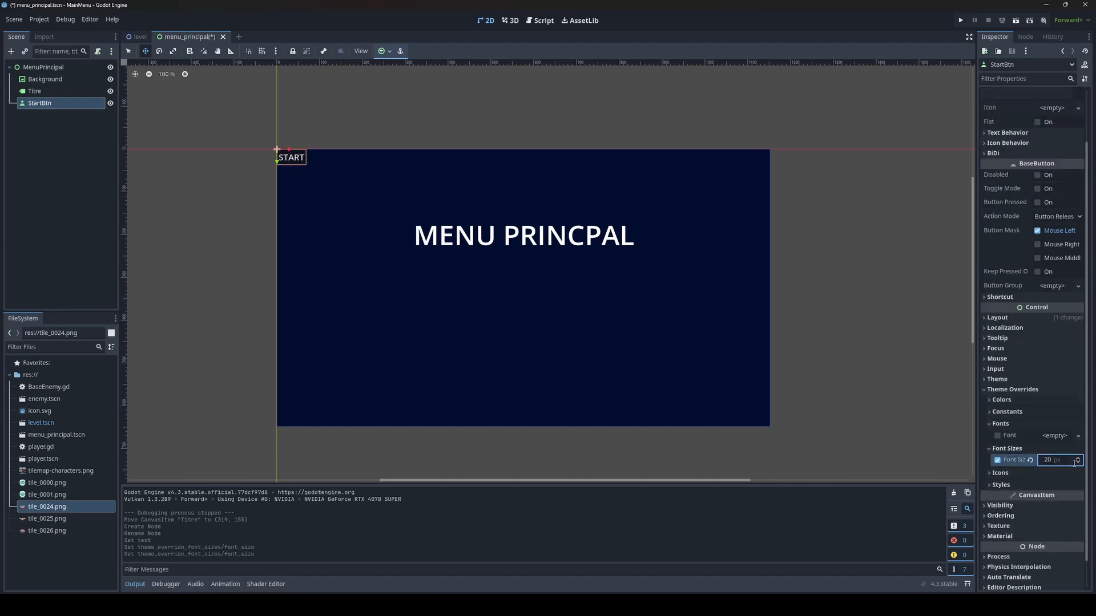
pyautogui.click(1063, 462)
pyautogui.write('30')
pyautogui.press('Return')
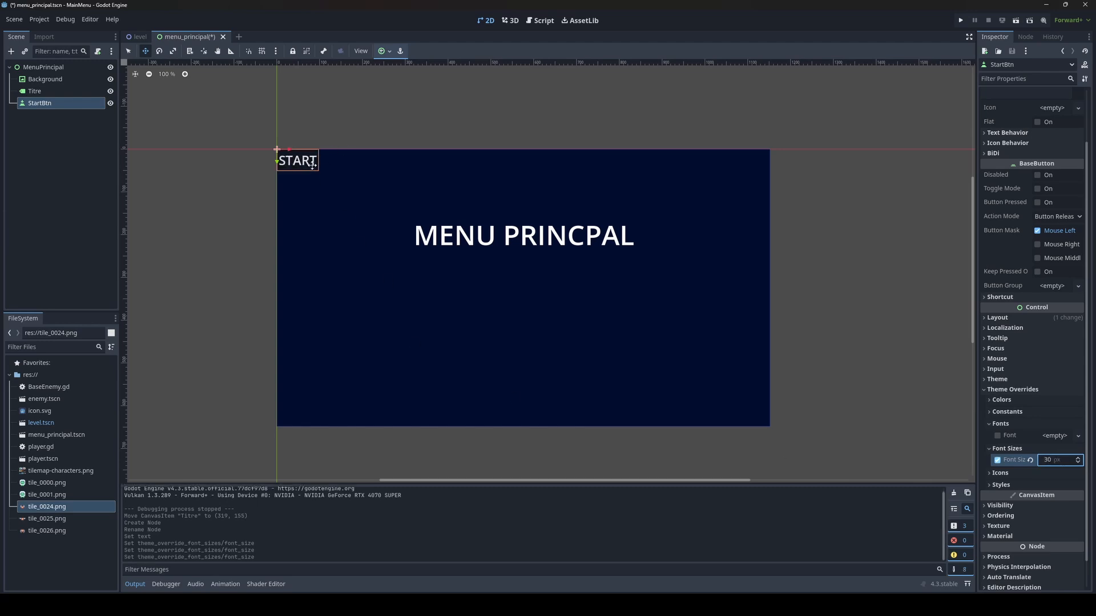
# Step: Apply the center-bottom anchor preset to StartBtn and move it straight up to about (528, 439) below the title
pyautogui.click(388, 52)
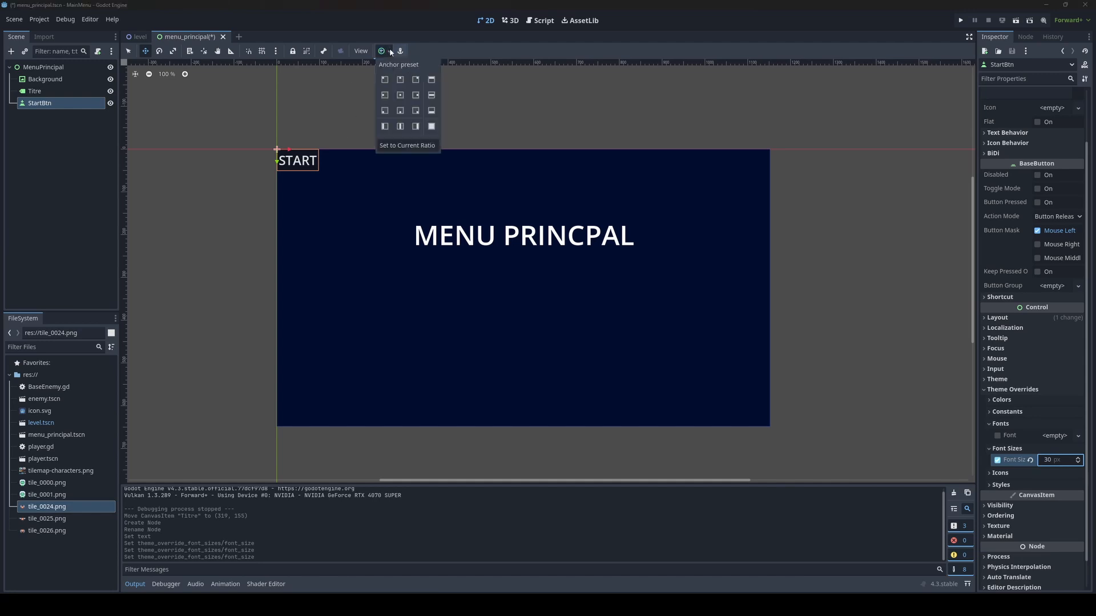
pyautogui.click(400, 109)
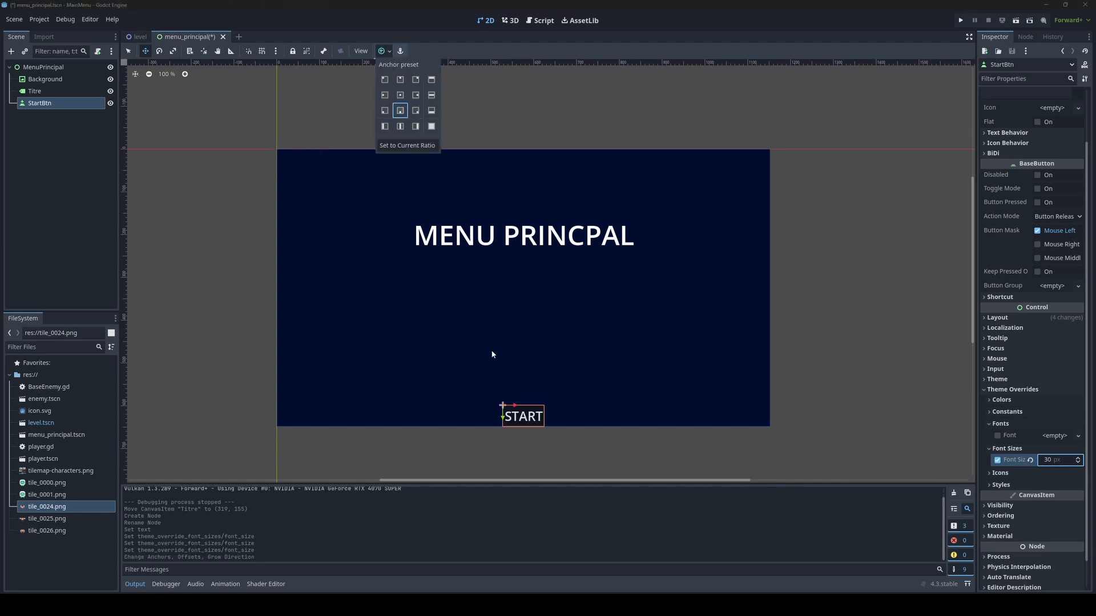
pyautogui.click(501, 419)
pyautogui.moveTo(502, 417); pyautogui.dragTo(502, 348)
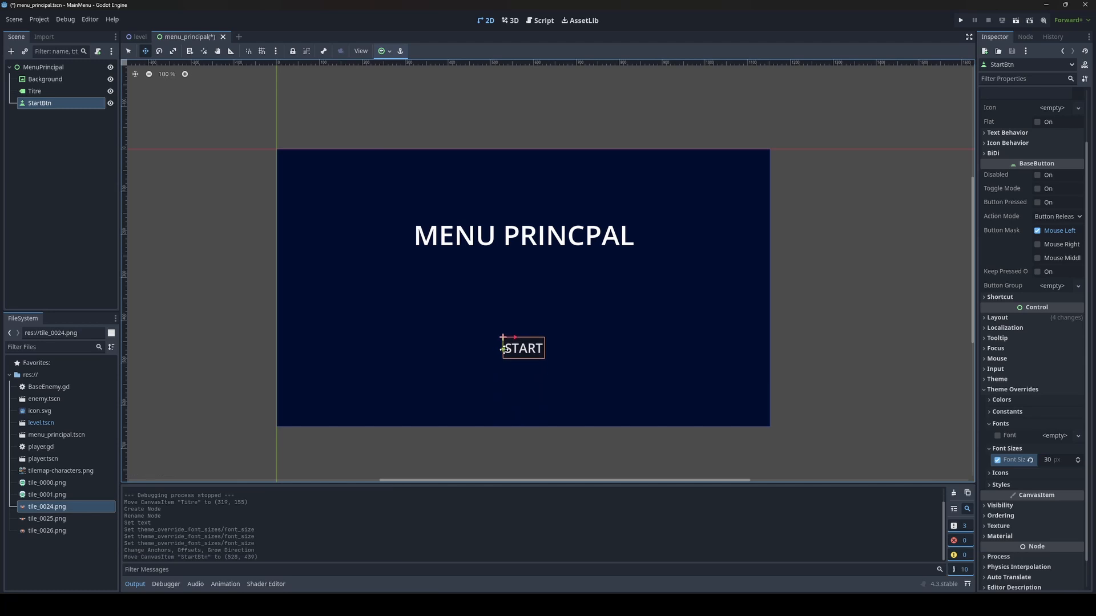
pyautogui.click(69, 132)
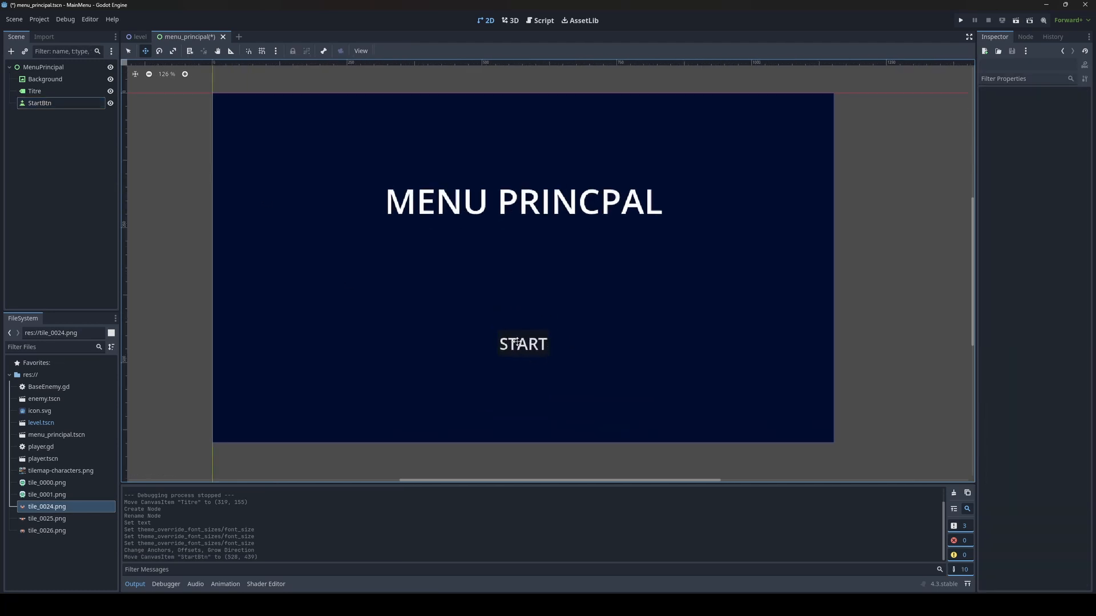
pyautogui.scroll(1, 510, 348)
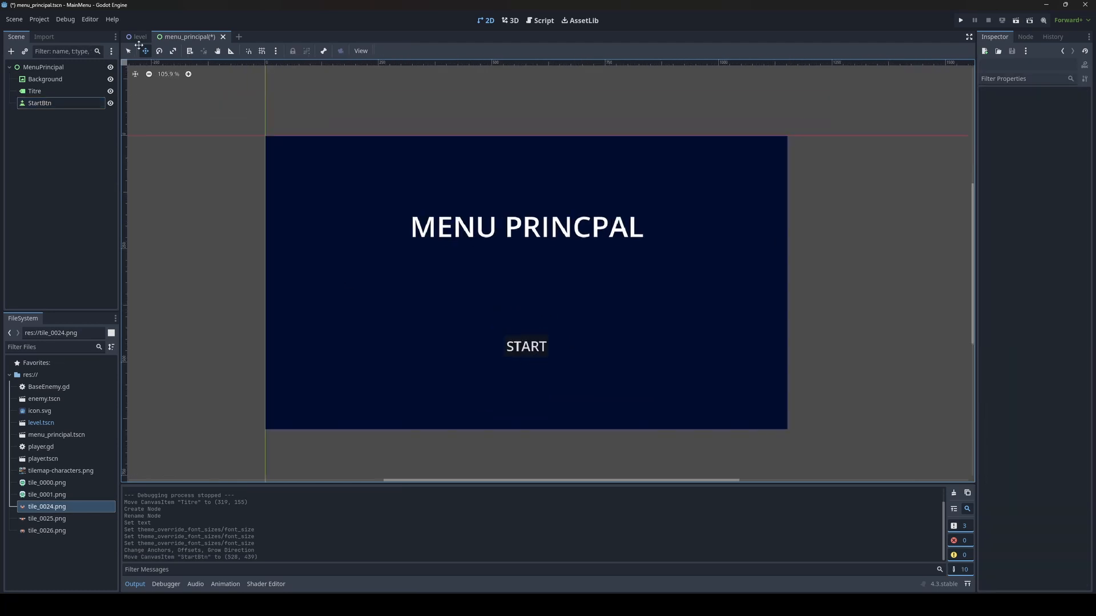
# Step: Add a second Button node under MenuPrincipal and rename it QuitBtn
pyautogui.click(57, 70)
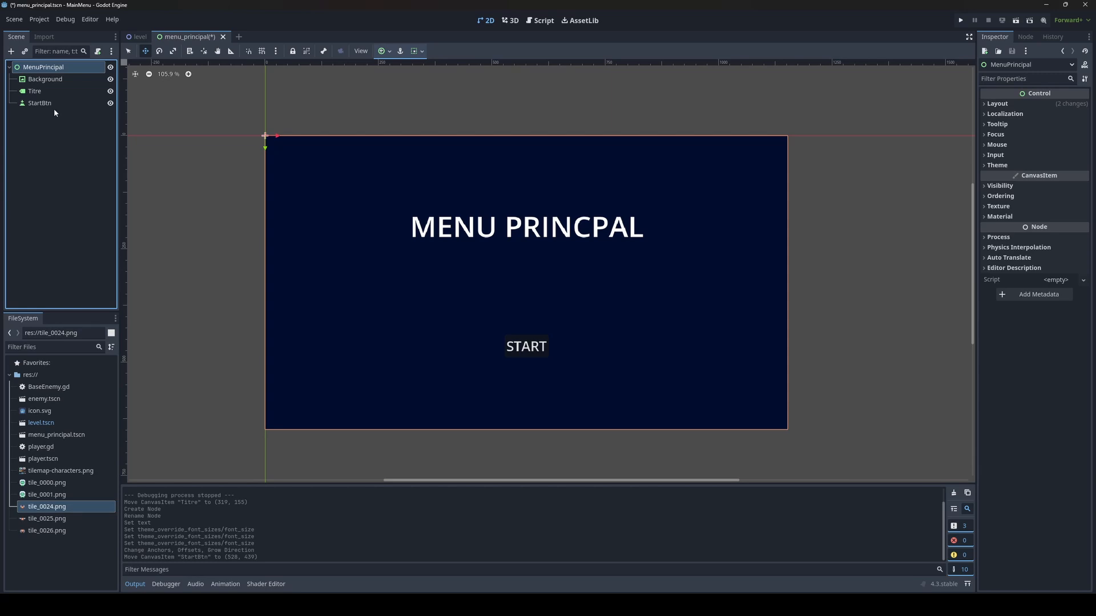
pyautogui.hotkey('ctrl', 'a')
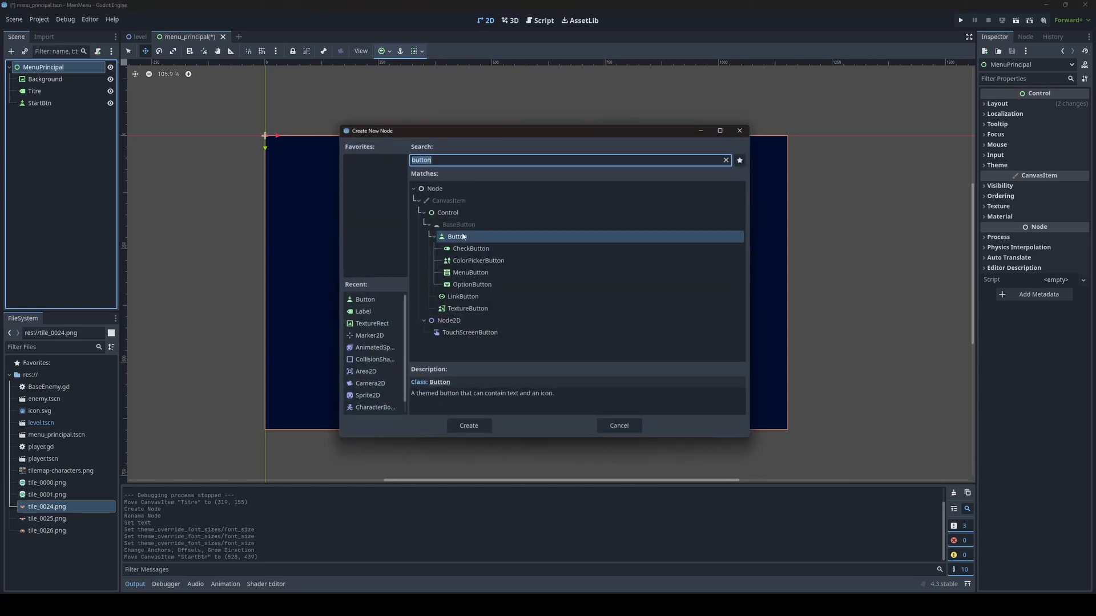
pyautogui.doubleClick(464, 236)
pyautogui.doubleClick(82, 114)
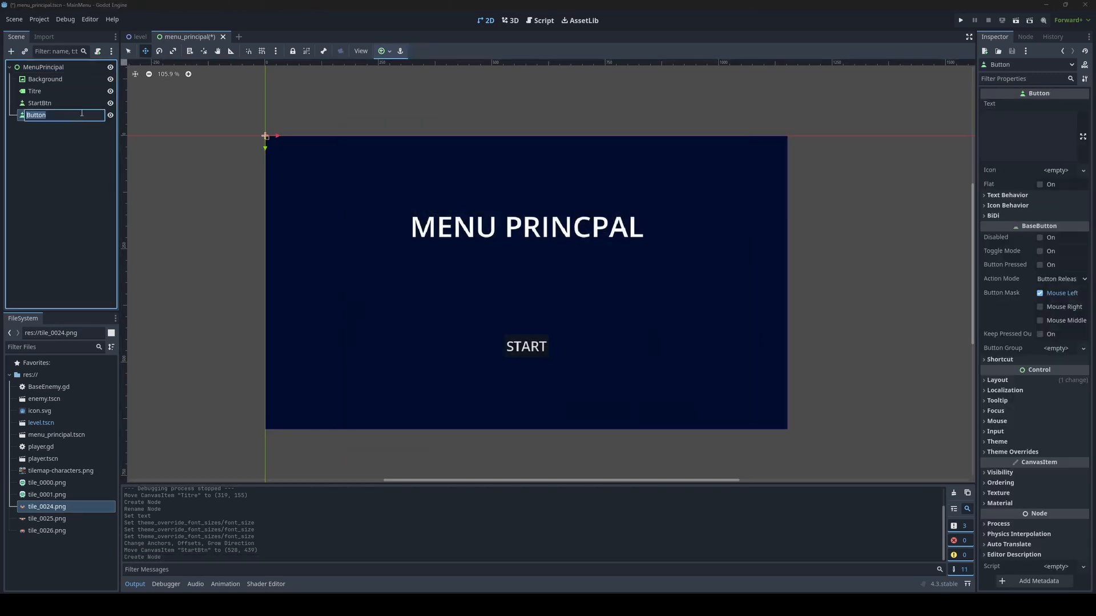
pyautogui.write('QuitBtn')
pyautogui.press('Return')
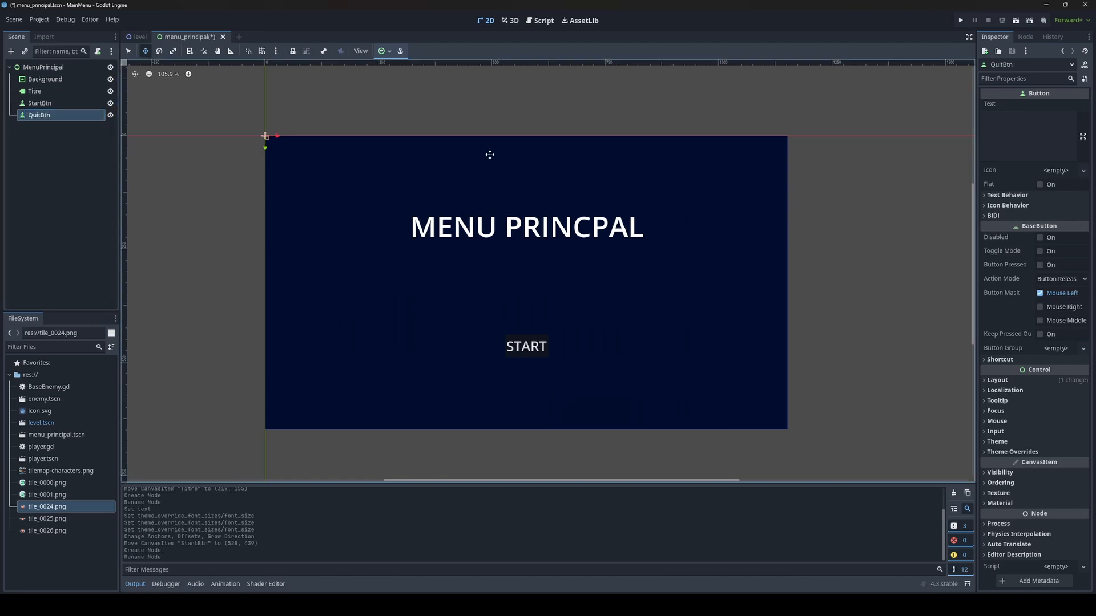
# Step: Apply the center-bottom anchor preset to the QuitBtn button and set its text to "QUIT"
pyautogui.click(383, 51)
pyautogui.click(400, 112)
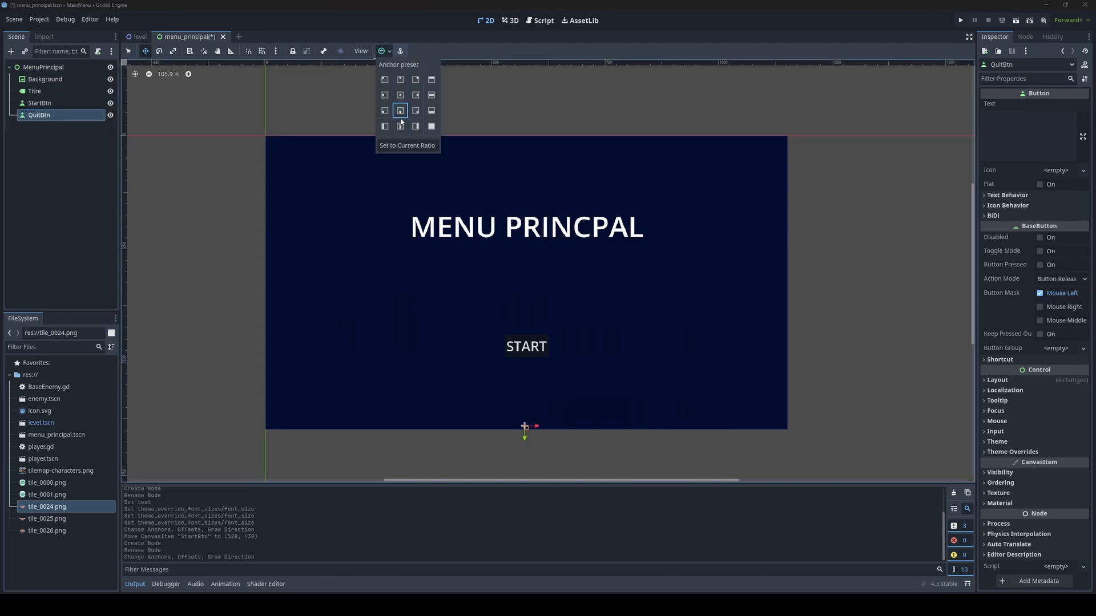
pyautogui.click(990, 140)
pyautogui.click(1004, 133)
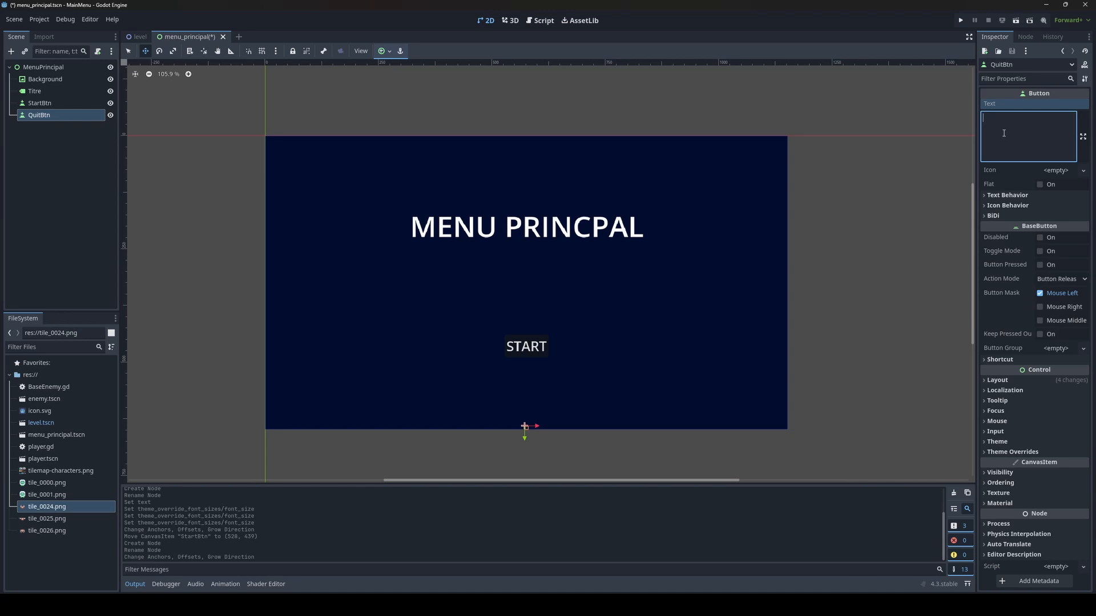
pyautogui.write('QUIT')
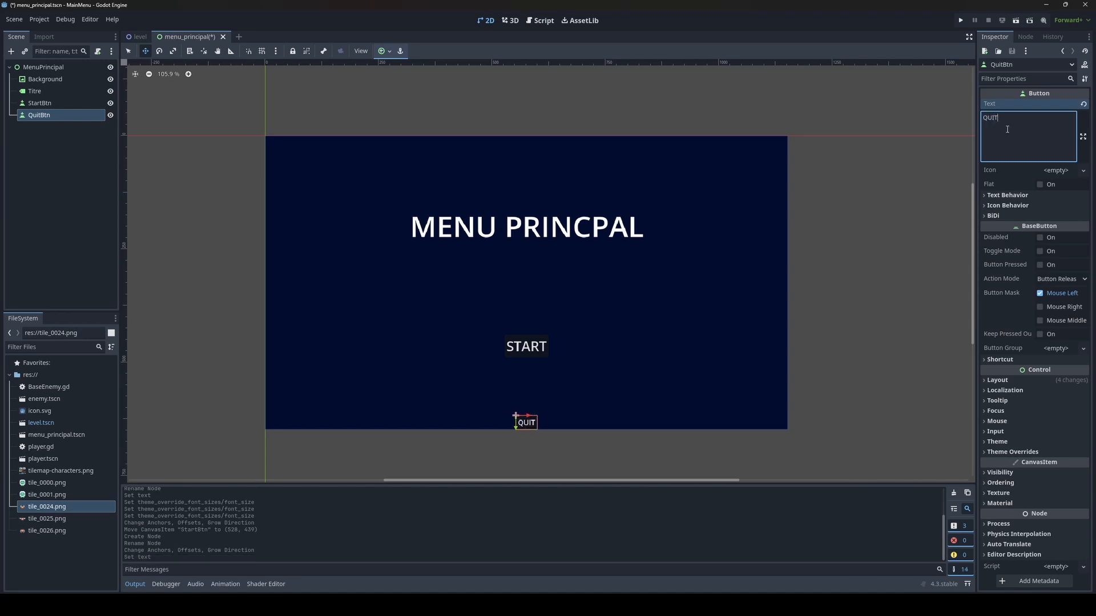
# Step: Override the QuitBtn button's theme font size with 30 px
pyautogui.click(1008, 453)
pyautogui.click(1007, 498)
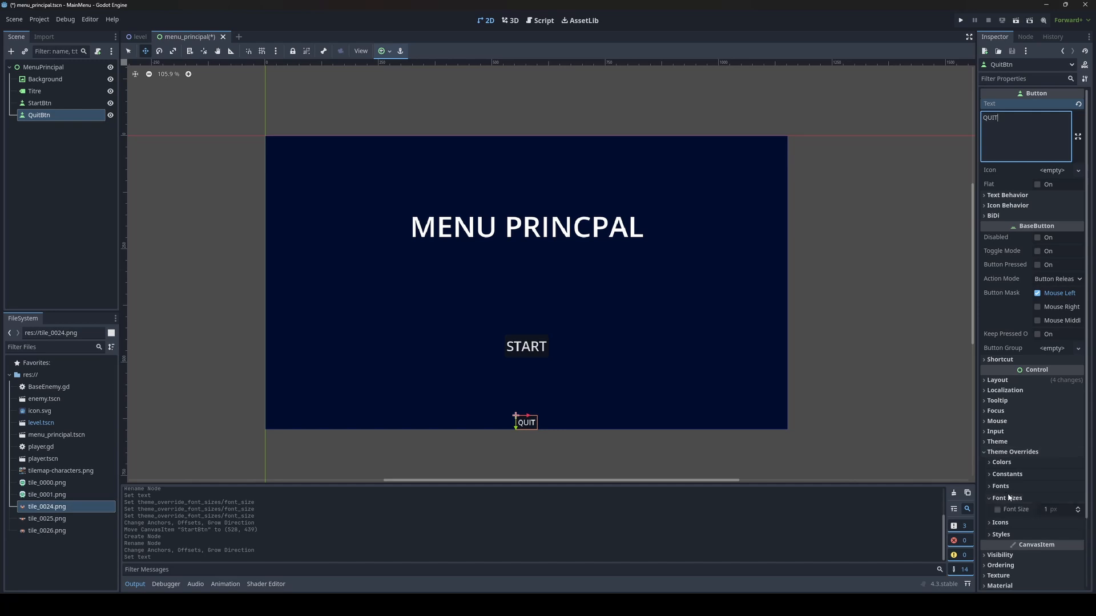
pyautogui.click(1071, 509)
pyautogui.write('20')
pyautogui.press('Return')
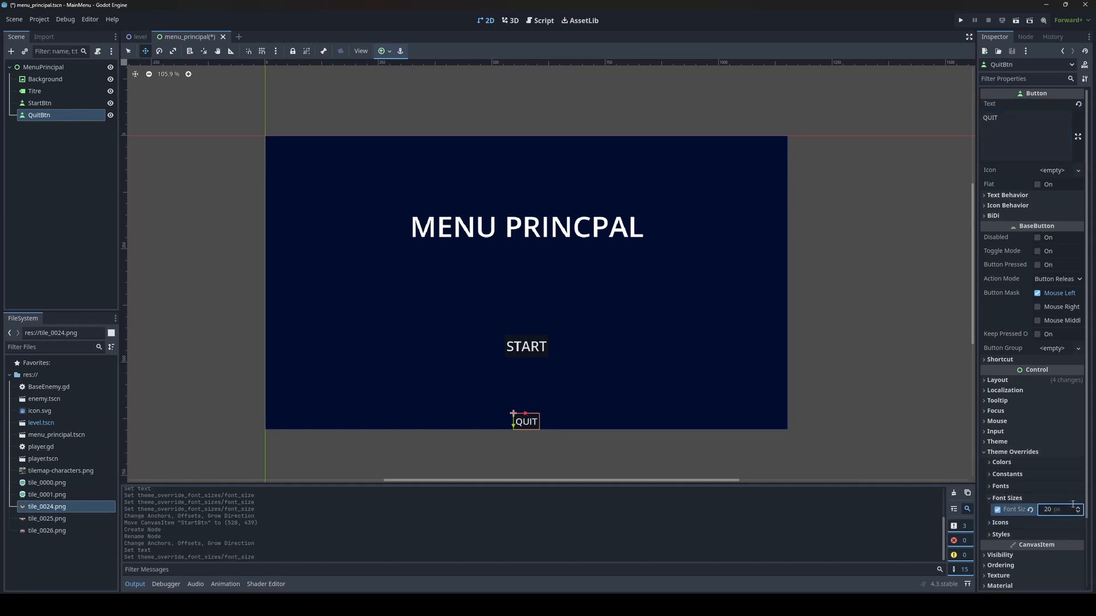
pyautogui.click(37, 102)
pyautogui.click(40, 115)
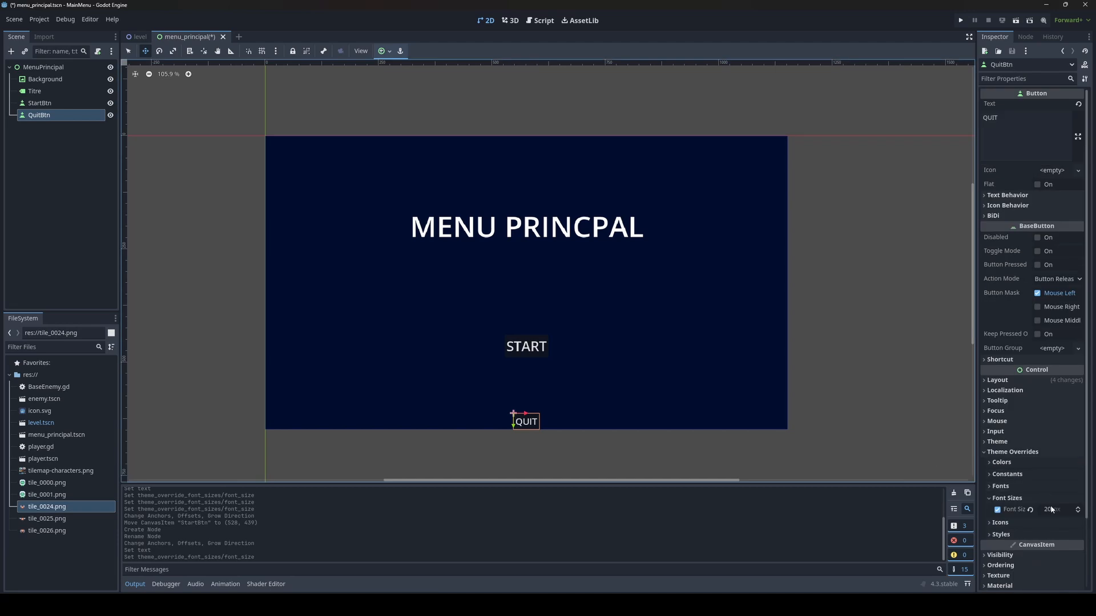
pyautogui.click(1070, 510)
pyautogui.write('30')
pyautogui.press('Return')
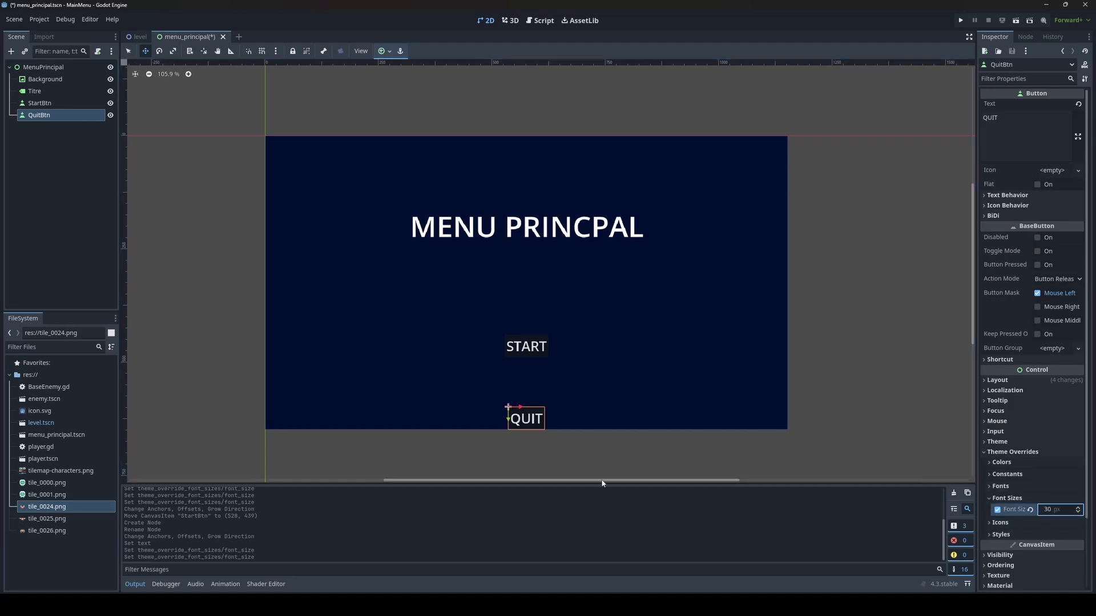
# Step: Move QuitBtn straight up to about (536, 514), just below the START button
pyautogui.moveTo(507, 405); pyautogui.dragTo(507, 377)
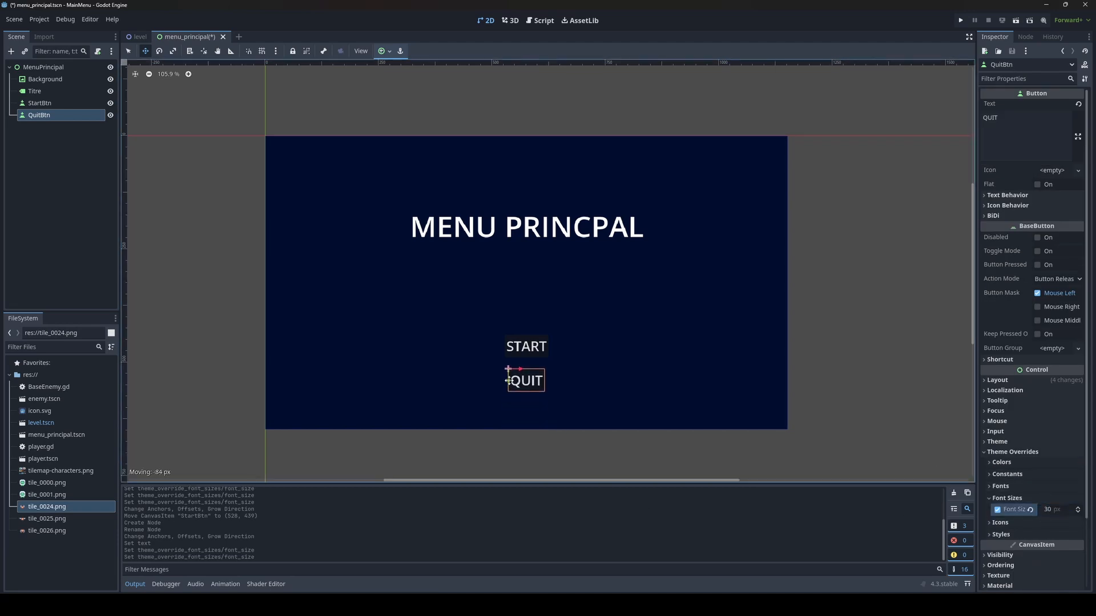
pyautogui.click(41, 207)
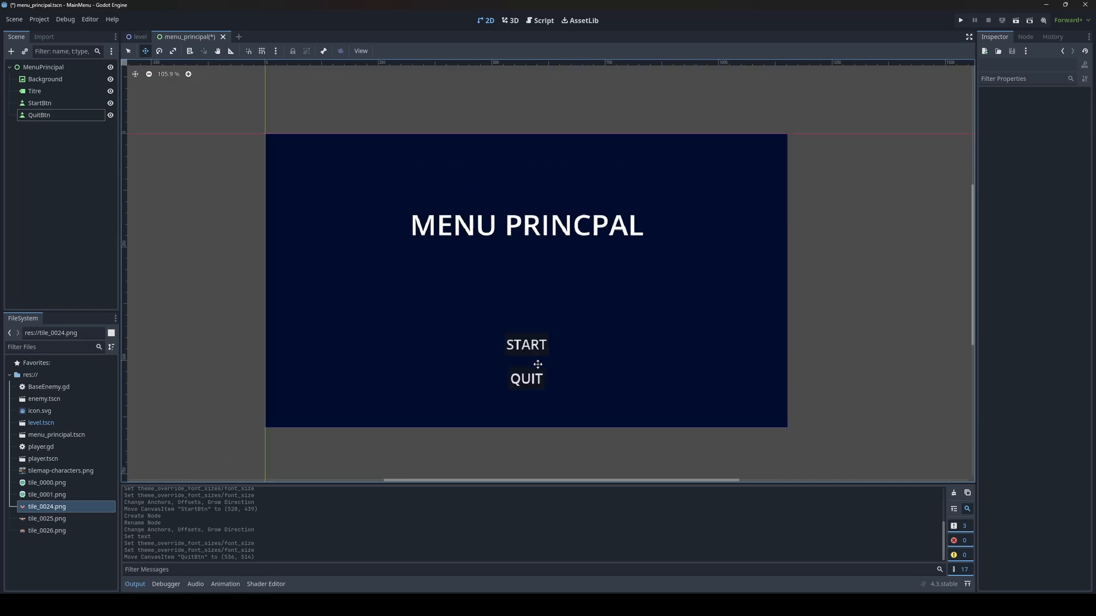
# Step: Place the buttons side by side, with StartBtn at about (425, 438) and QuitBtn at about (571, 437)
pyautogui.scroll(1, 549, 368)
pyautogui.click(516, 339)
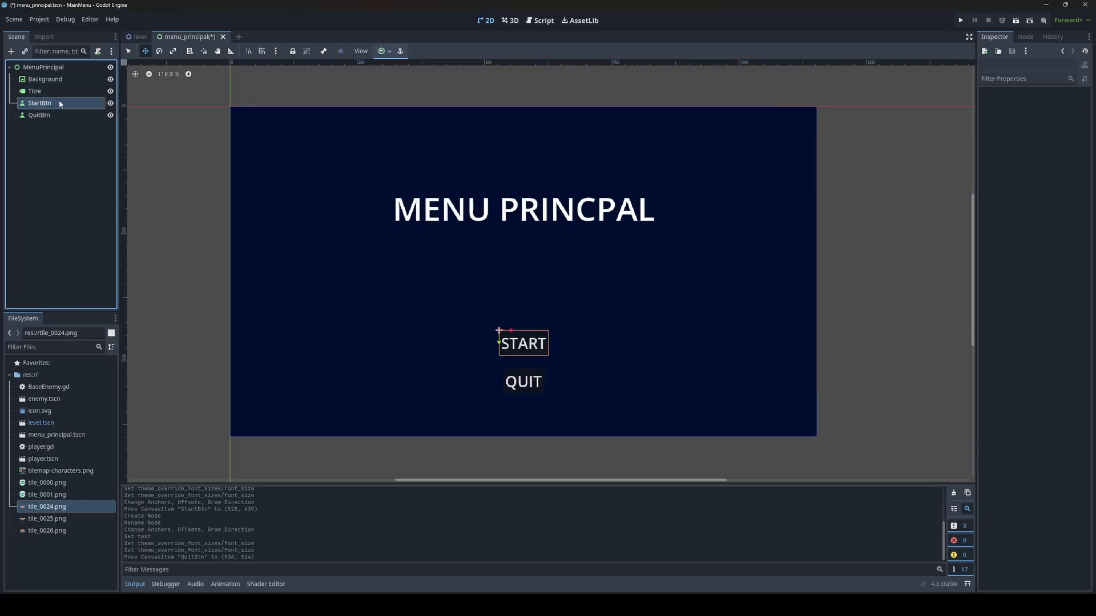
pyautogui.moveTo(515, 330); pyautogui.dragTo(463, 329)
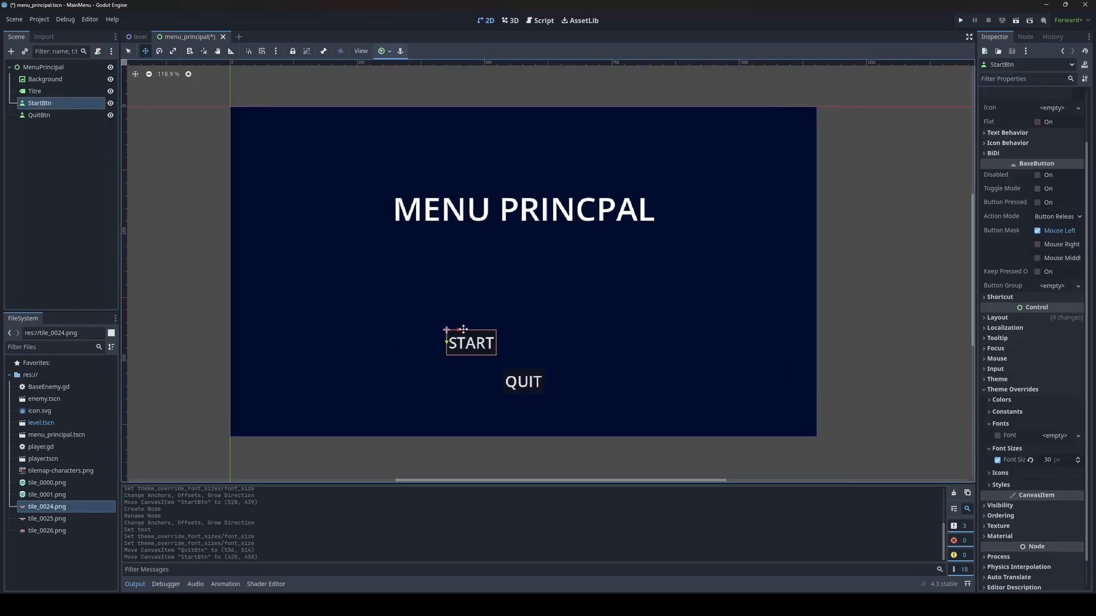
pyautogui.click(39, 115)
pyautogui.moveTo(502, 385); pyautogui.dragTo(522, 342)
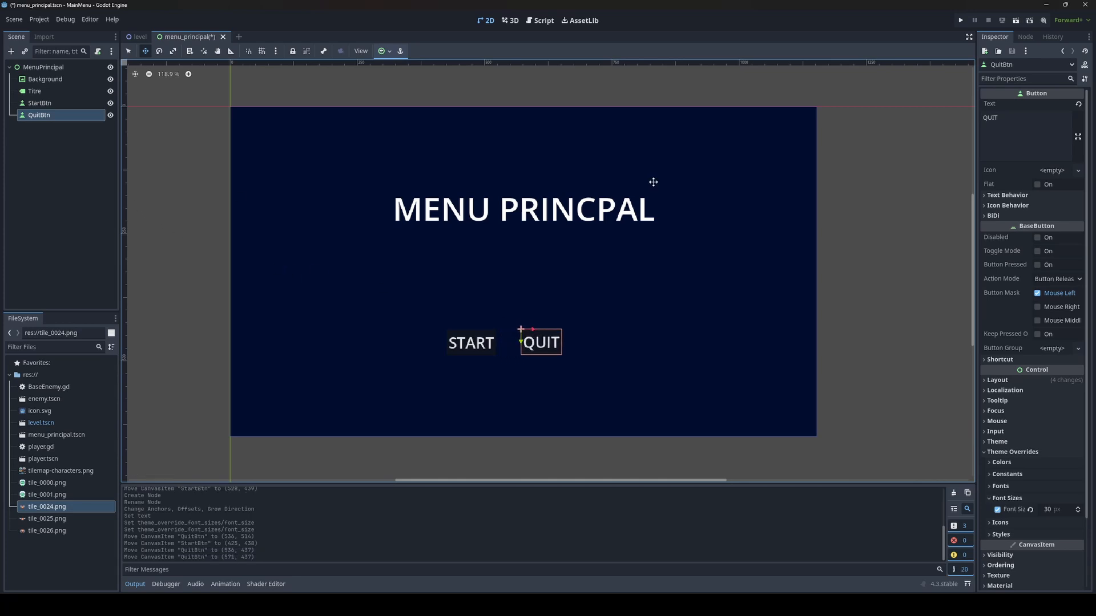
pyautogui.moveTo(621, 274); pyautogui.dragTo(620, 275, button='middle')
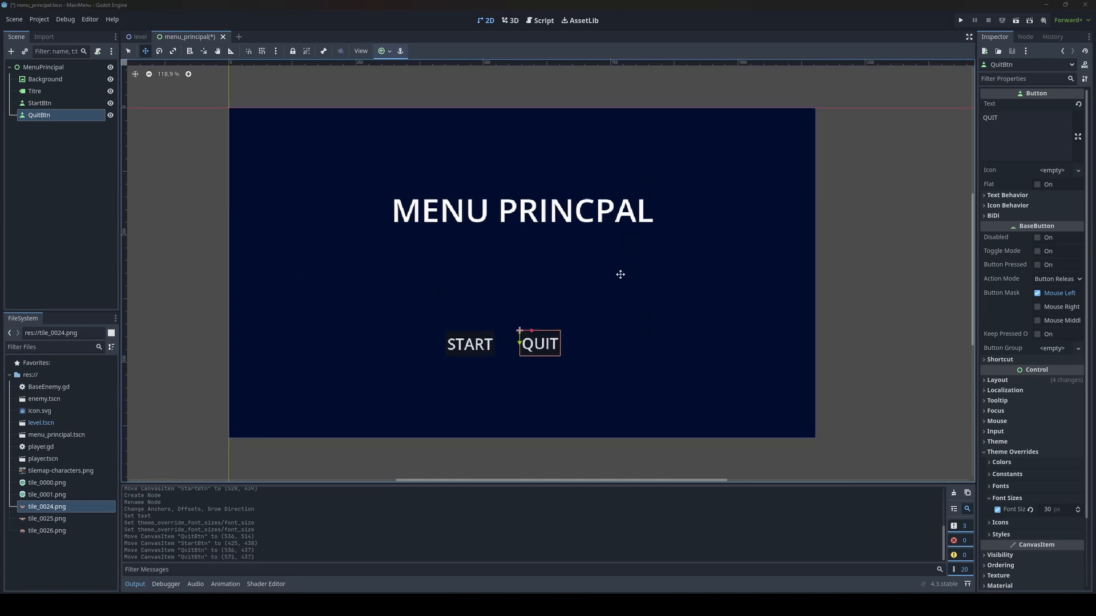
# Step: Run the current scene, check the menu layout in a maximized game window, and close the game
pyautogui.press('F6')
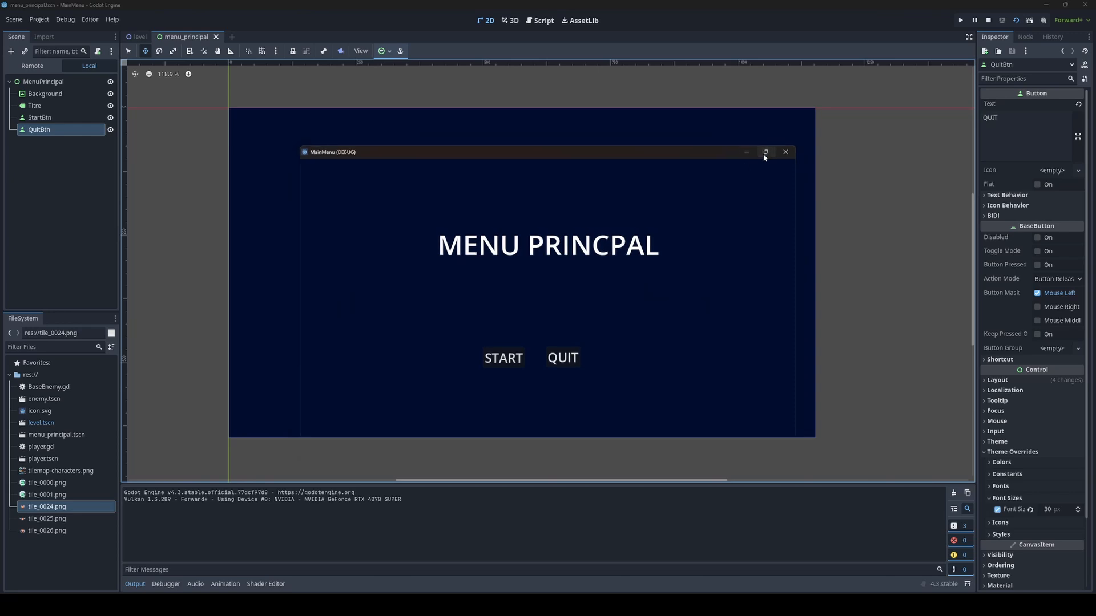
pyautogui.click(764, 153)
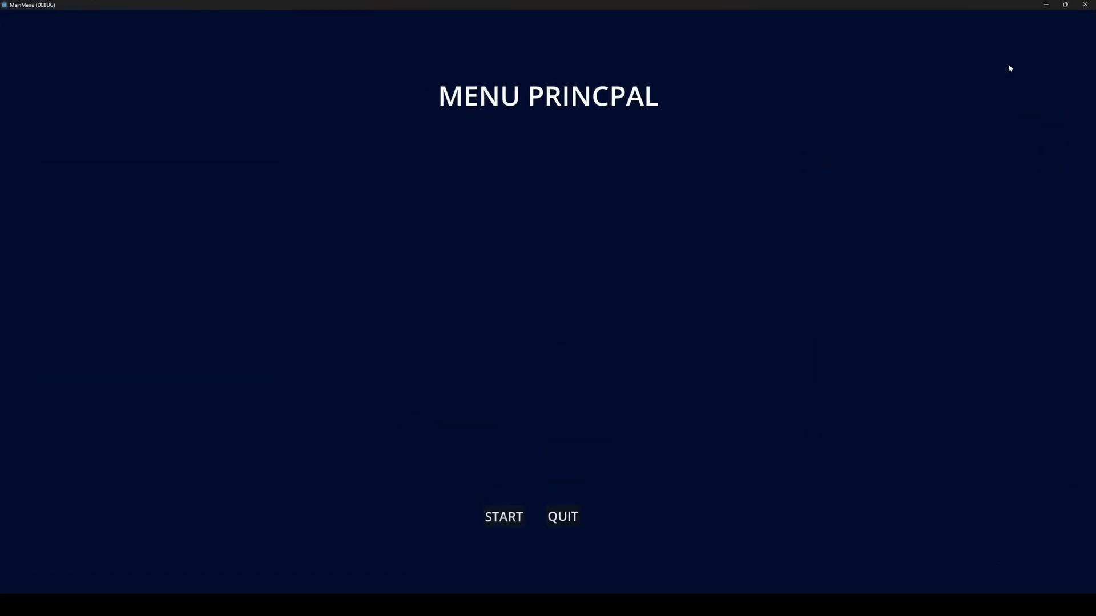
pyautogui.click(1064, 5)
pyautogui.click(784, 152)
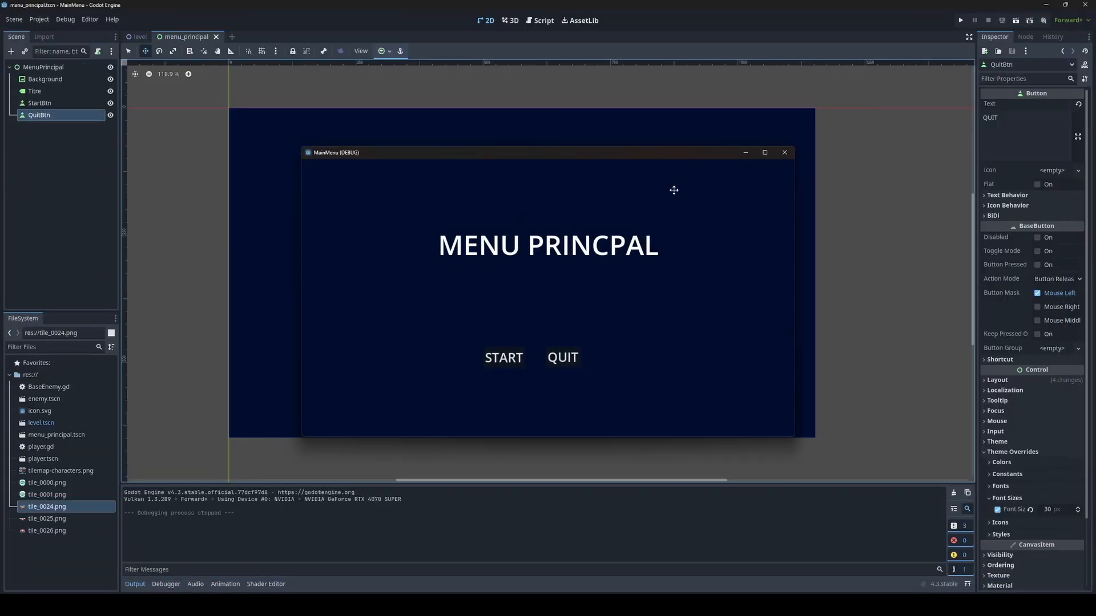
# Step: Add a VBoxContainer node as a child of MenuPrincipal
pyautogui.click(41, 104)
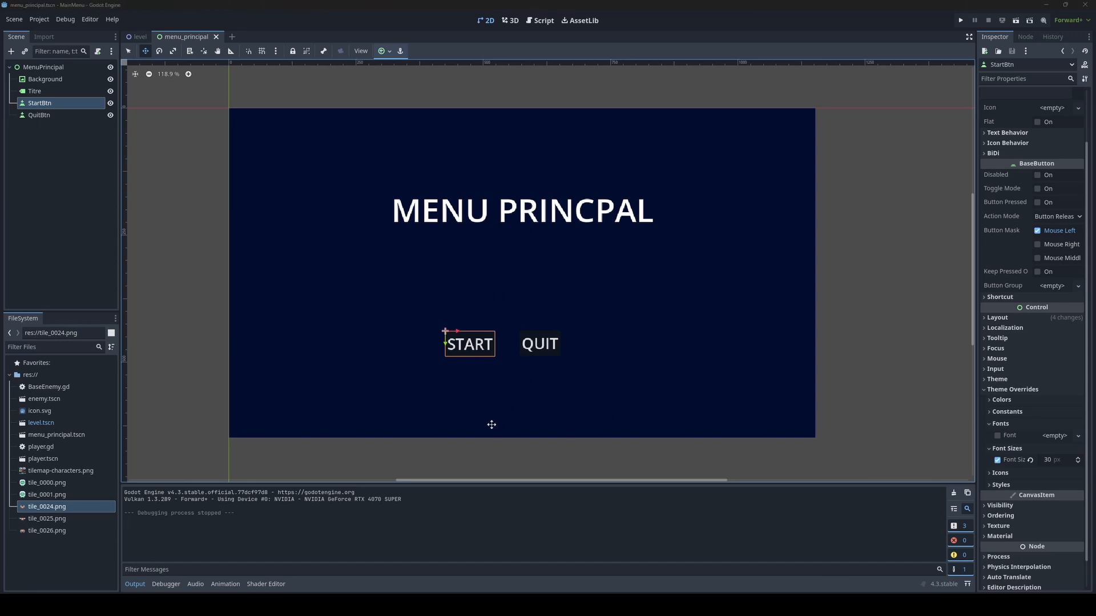
pyautogui.click(54, 68)
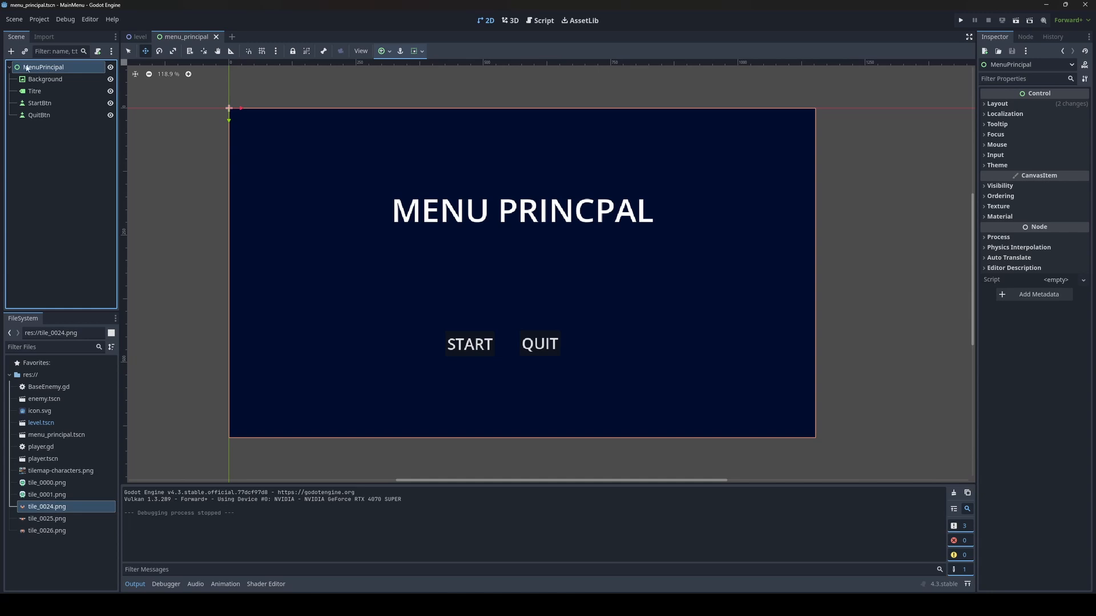
pyautogui.click(12, 51)
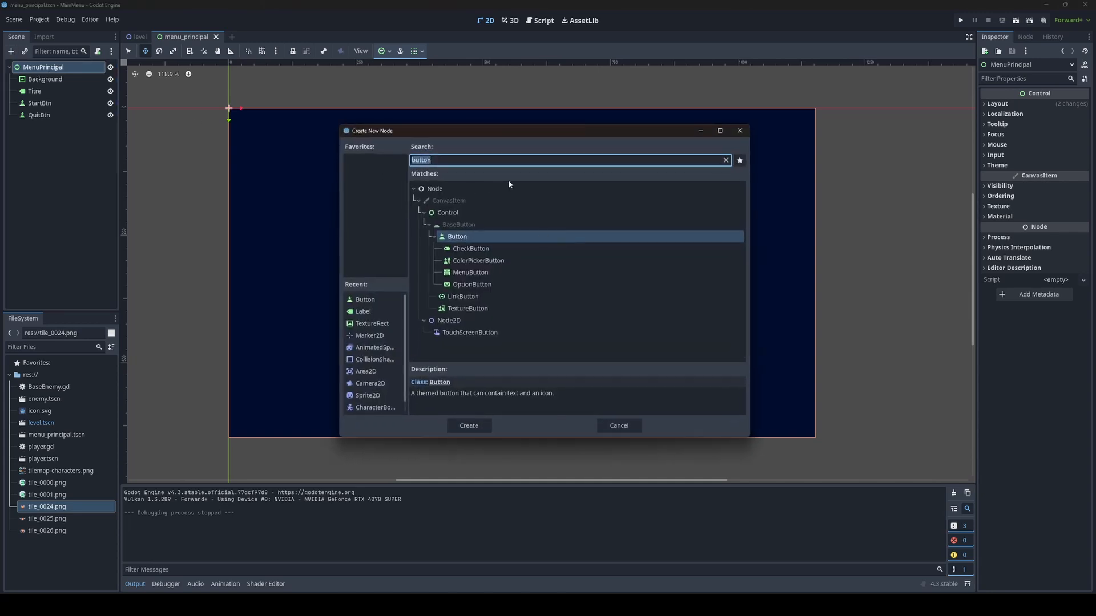
pyautogui.write('vbox')
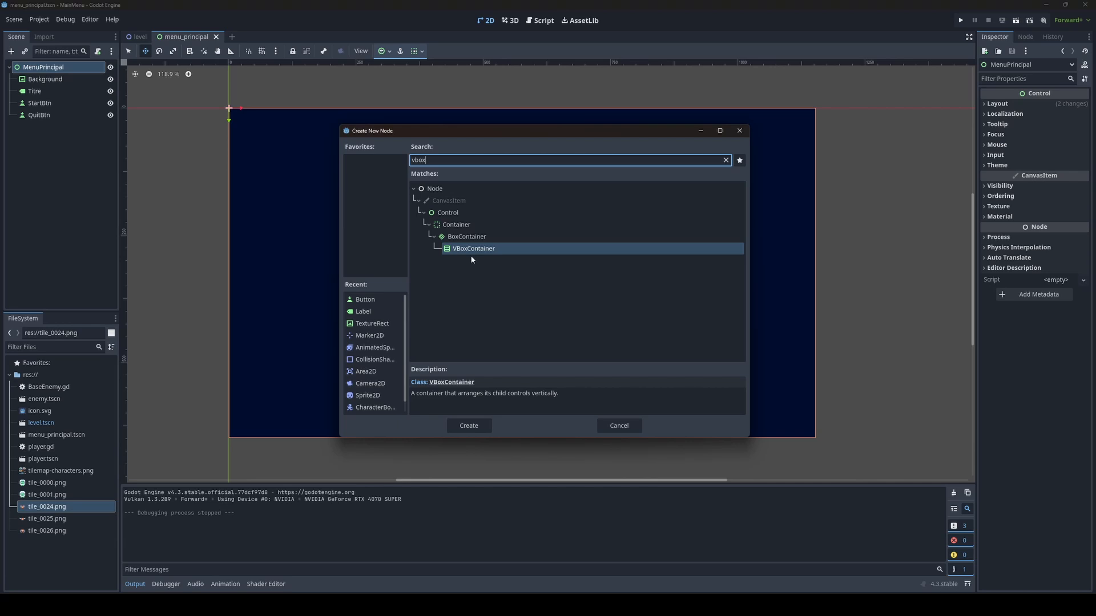
pyautogui.click(472, 260)
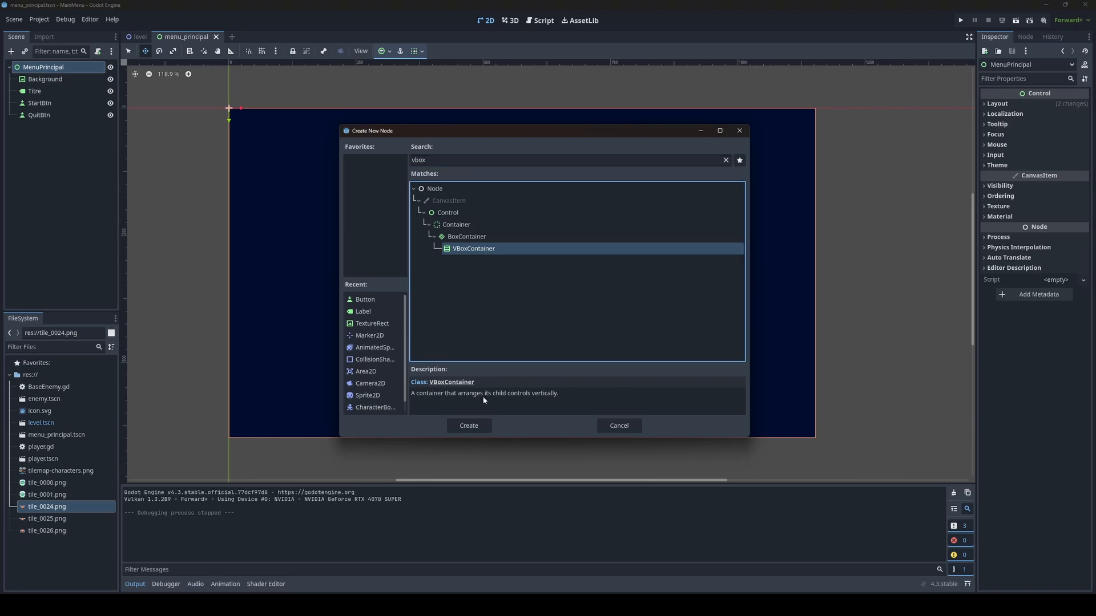
pyautogui.click(469, 426)
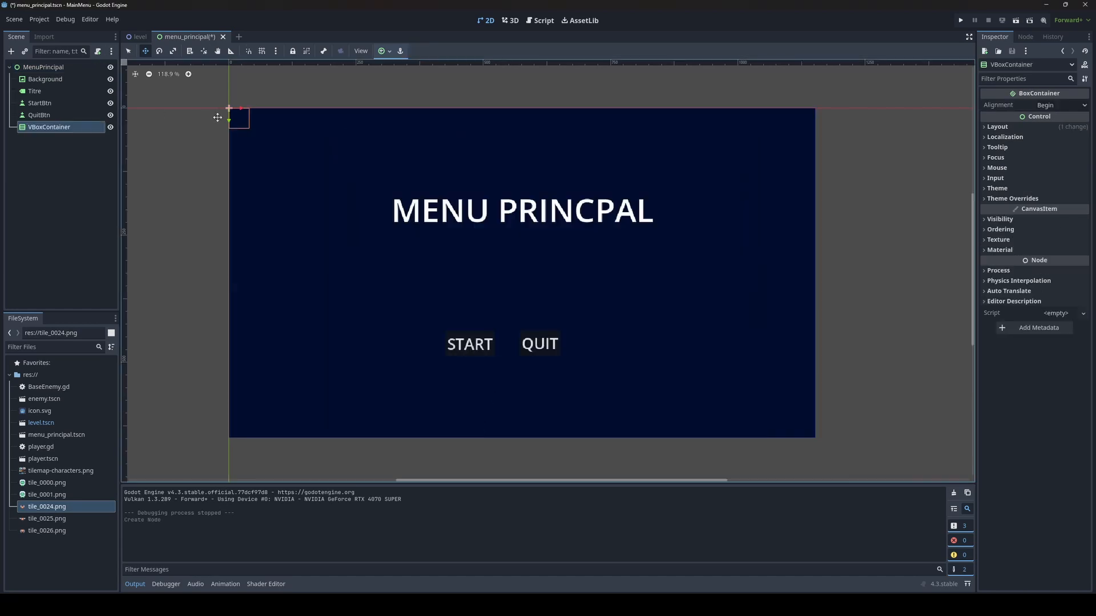
# Step: Reparent StartBtn and QuitBtn into the VBoxContainer
pyautogui.moveTo(41, 105); pyautogui.dragTo(63, 116)
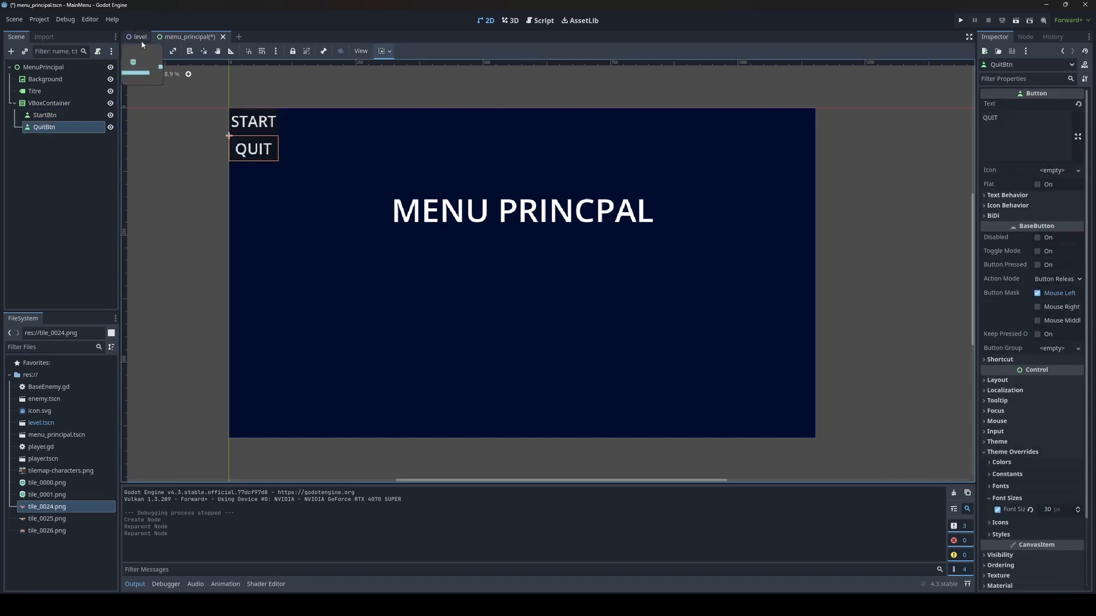
pyautogui.click(253, 149)
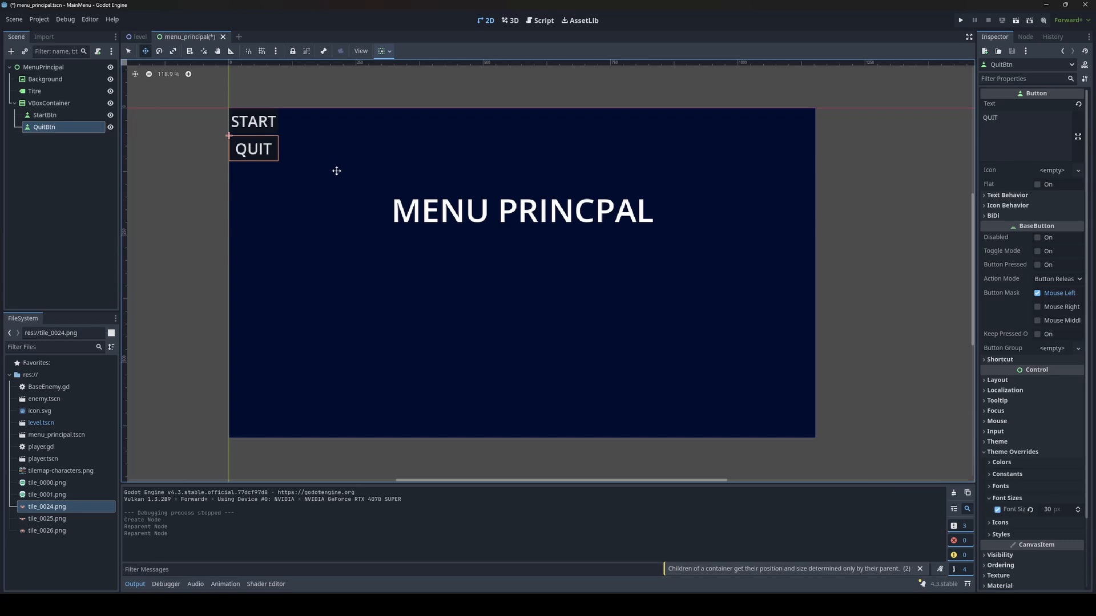
# Step: Apply the center anchor preset to the VBoxContainer and move it straight down to about (527, 361)
pyautogui.click(73, 107)
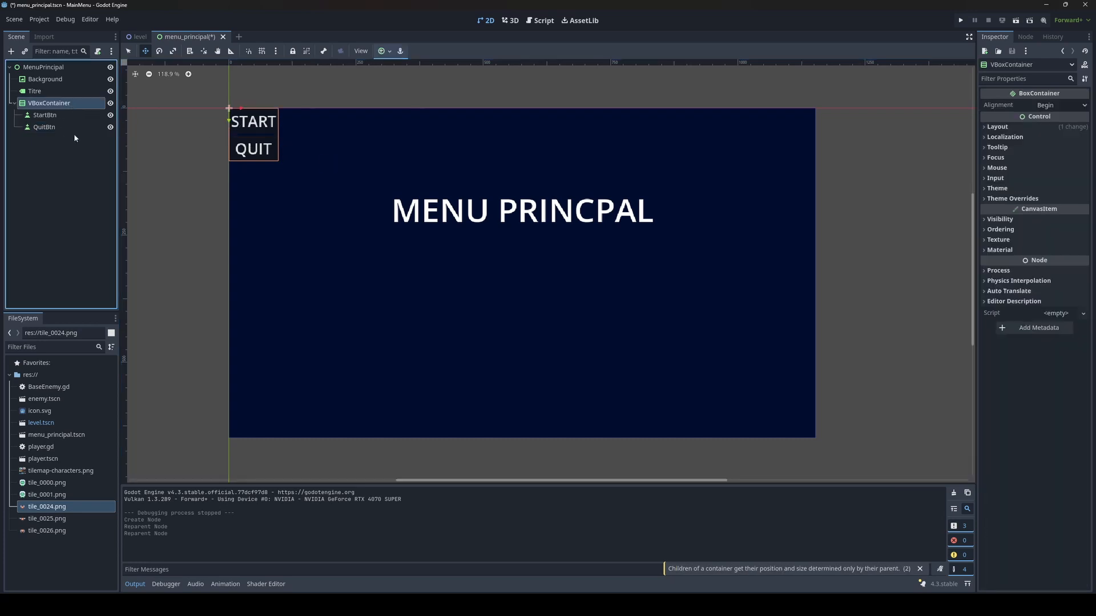
pyautogui.click(220, 146)
pyautogui.click(53, 105)
pyautogui.click(382, 51)
pyautogui.click(400, 95)
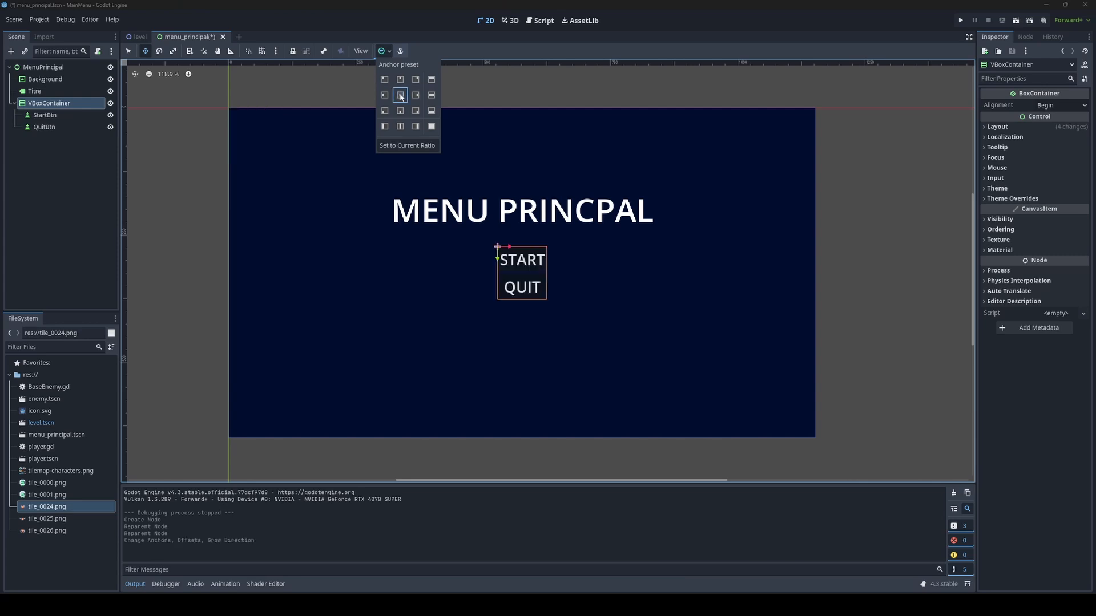
pyautogui.click(500, 258)
pyautogui.moveTo(498, 258); pyautogui.dragTo(499, 304)
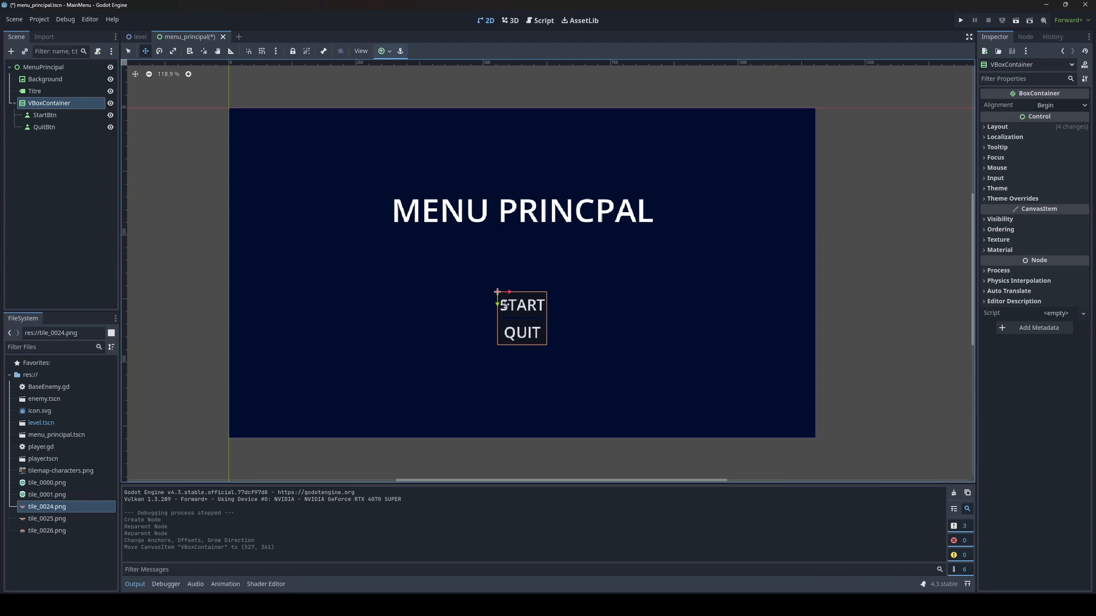
# Step: Run the project and the menu scene, check the grouped buttons in a maximized game window, and close the game
pyautogui.press('F5')
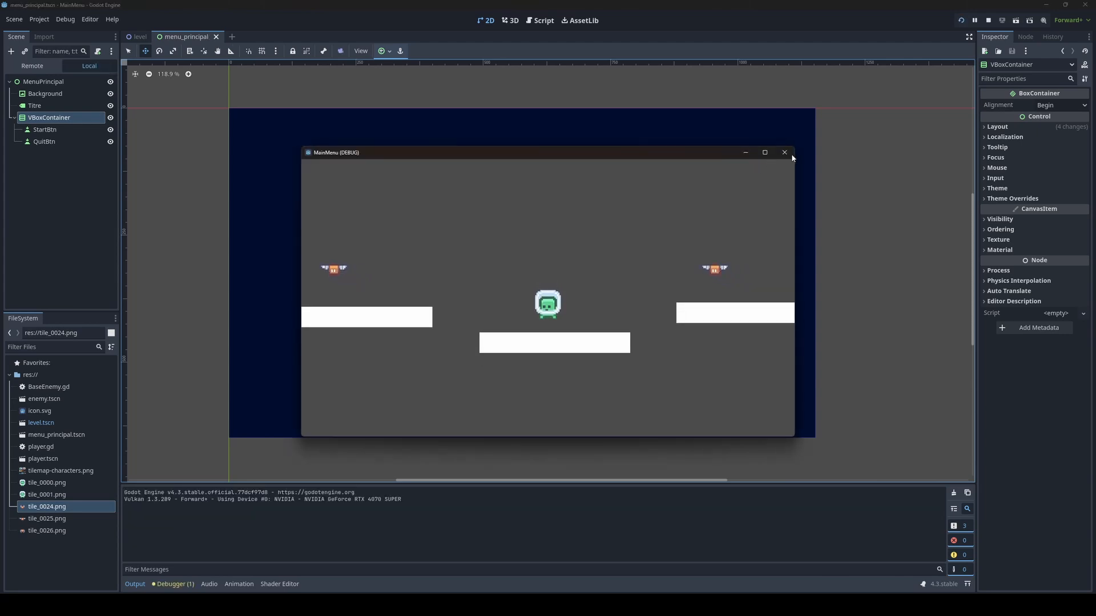
pyautogui.press('F5')
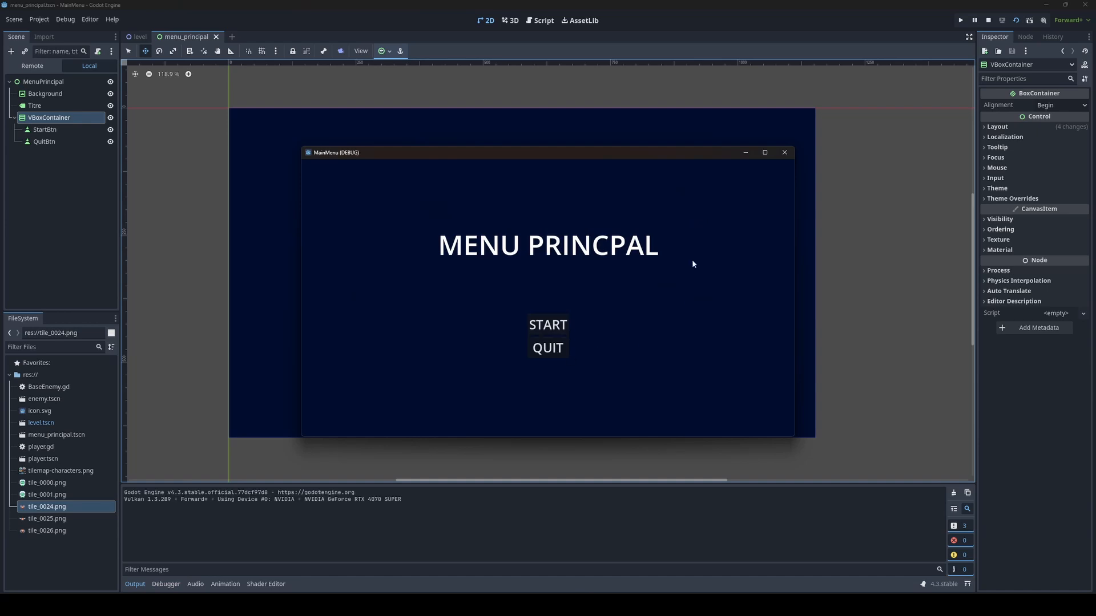
pyautogui.click(765, 151)
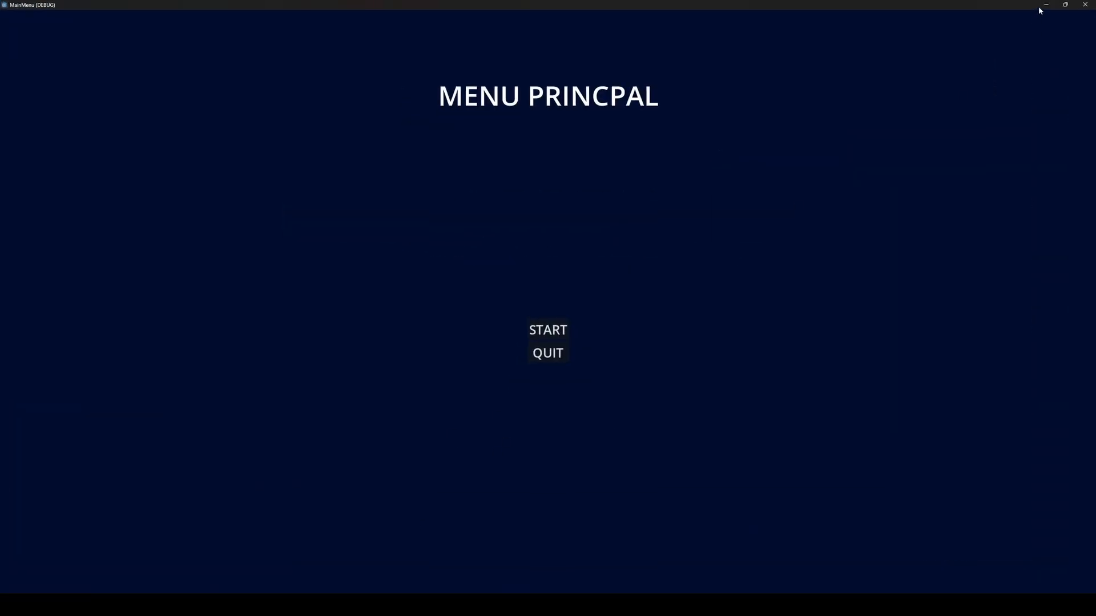
pyautogui.click(1064, 5)
pyautogui.click(783, 152)
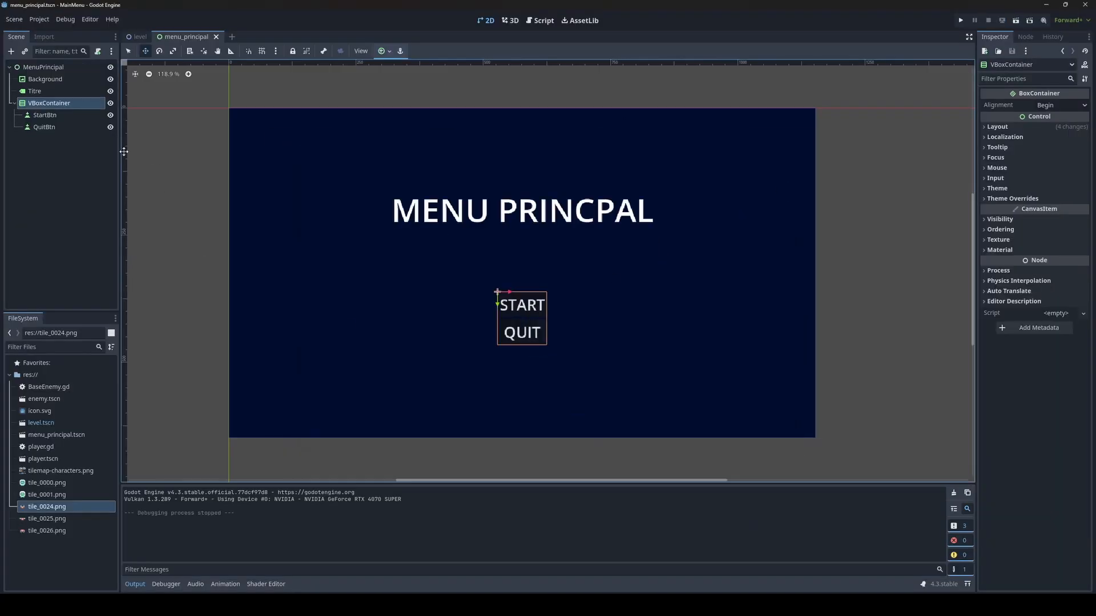
# Step: Reapply the center anchor preset to the VBoxContainer and move it straight down to about (527, 405)
pyautogui.click(382, 51)
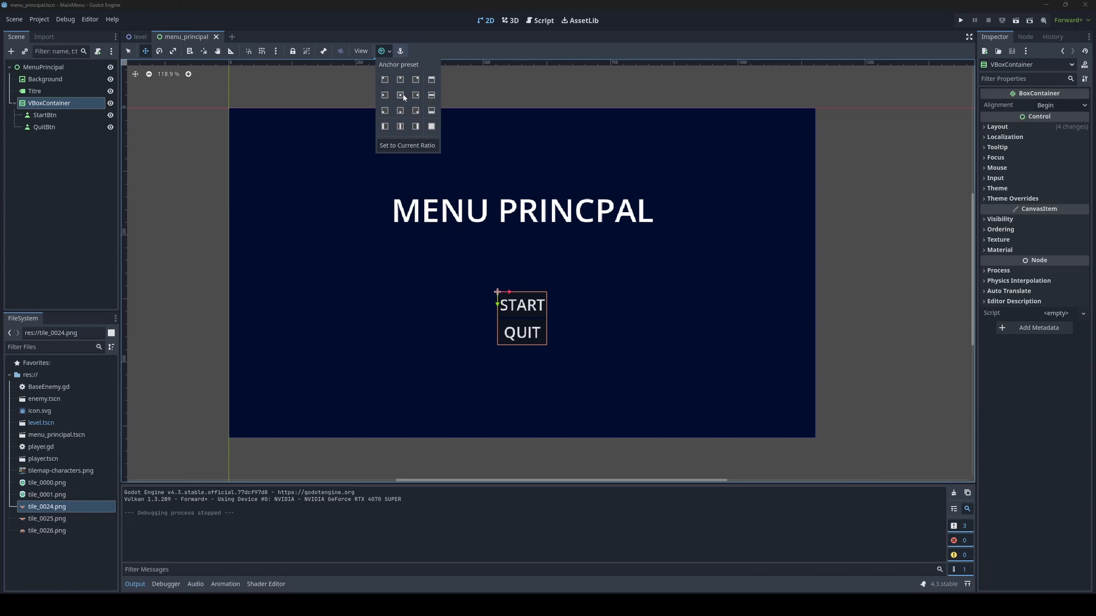
pyautogui.click(401, 95)
pyautogui.click(501, 262)
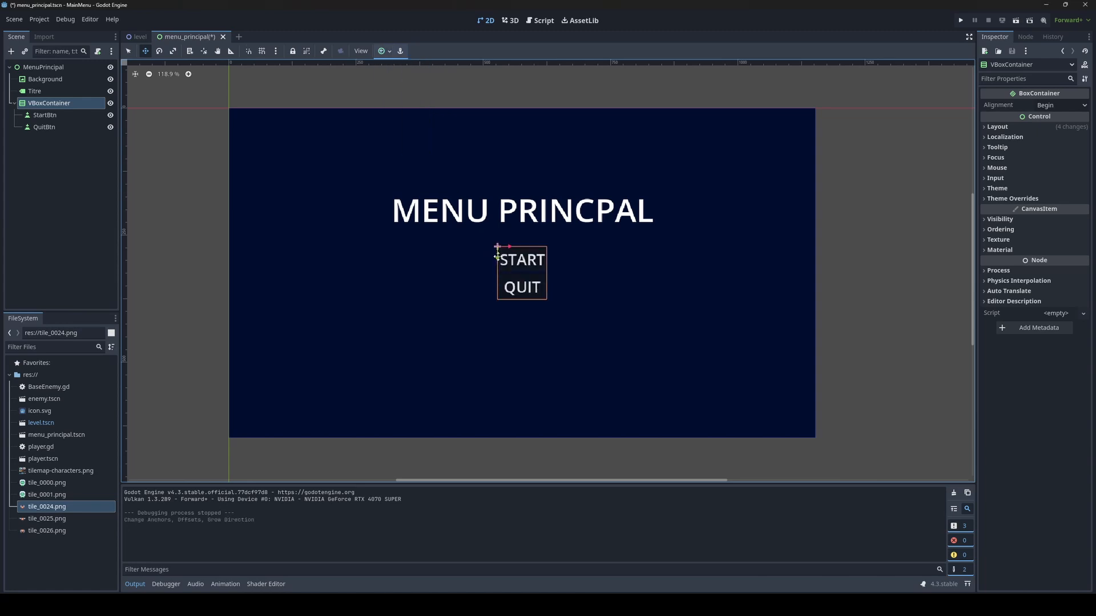
pyautogui.moveTo(501, 262); pyautogui.dragTo(501, 329)
# Step: Try the Center alignment on the VBoxContainer and return it to Begin
pyautogui.click(1060, 105)
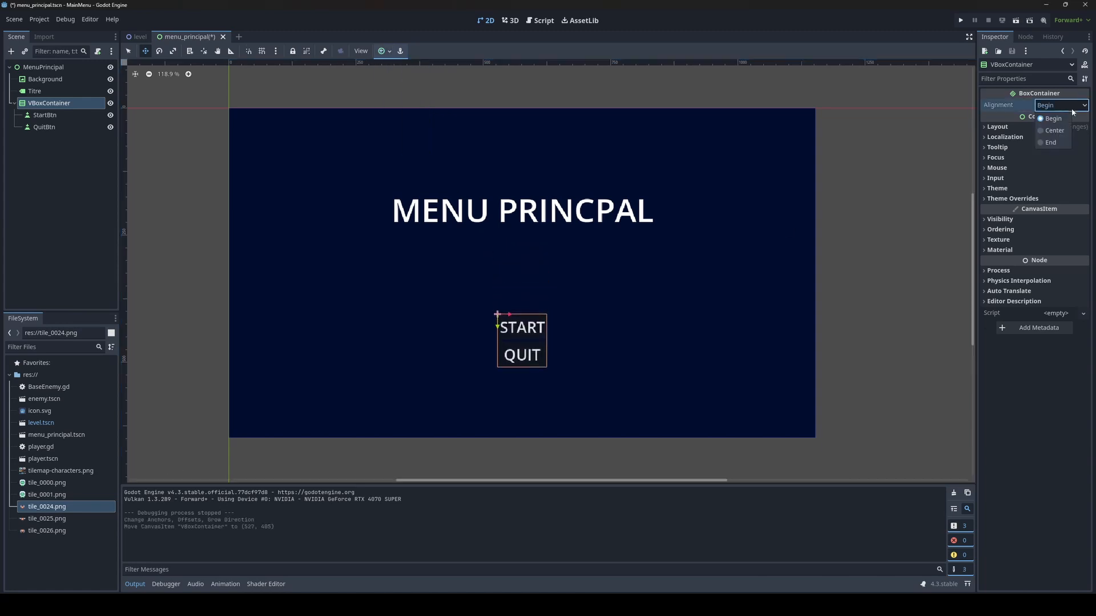
pyautogui.click(1056, 126)
pyautogui.click(1063, 107)
pyautogui.click(1007, 115)
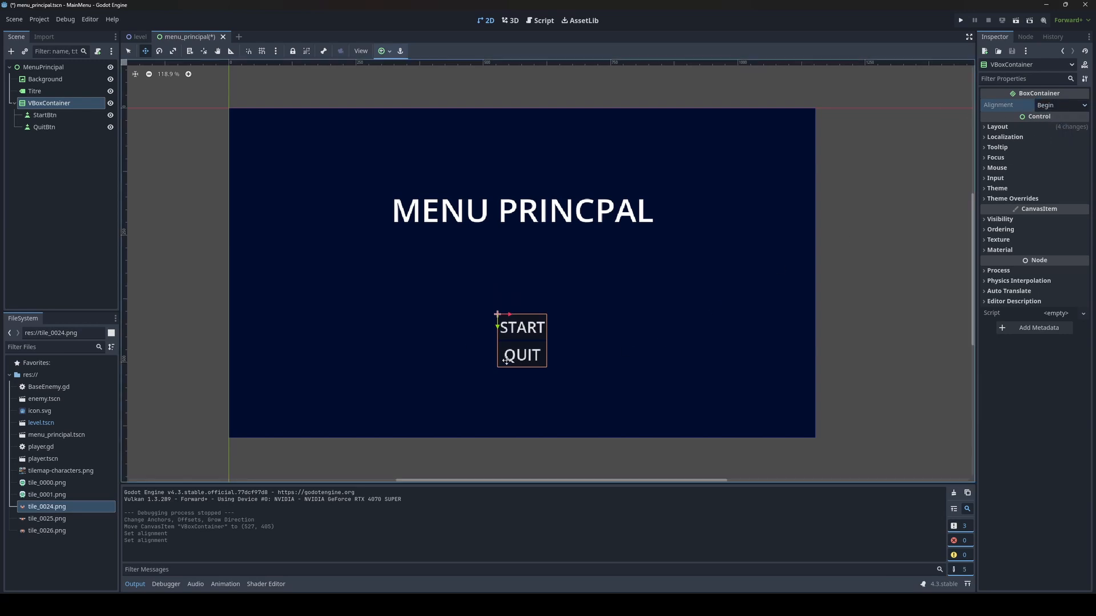
# Step: Stretch the VBoxContainer downward to about 97 × 196 and try its Center and End alignments
pyautogui.click(129, 50)
pyautogui.moveTo(522, 370); pyautogui.dragTo(522, 416)
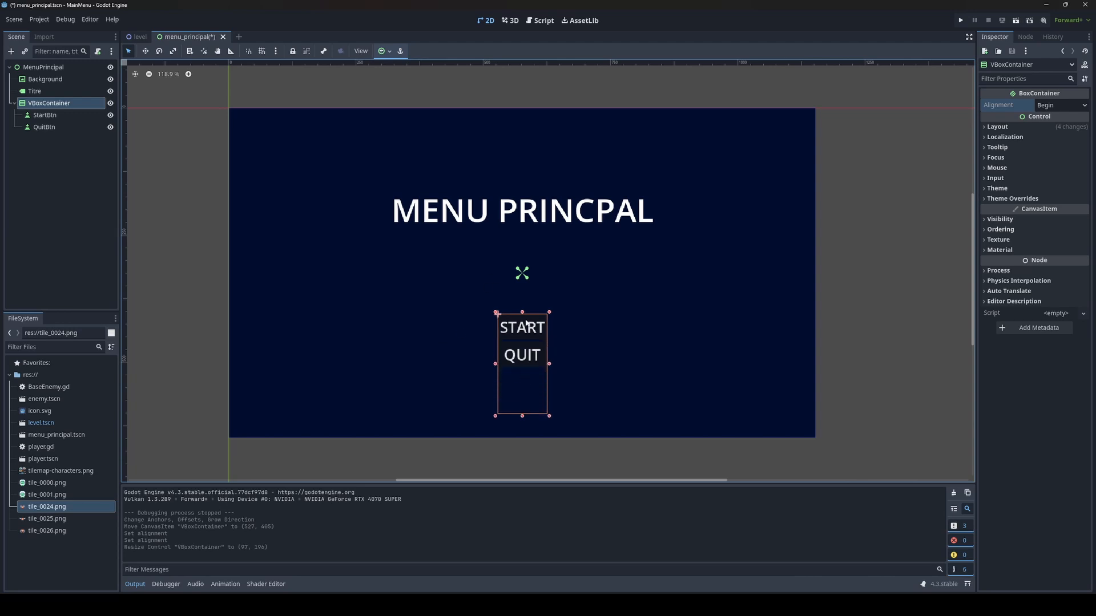
pyautogui.click(1058, 106)
pyautogui.click(1043, 120)
pyautogui.click(1050, 106)
pyautogui.click(1050, 130)
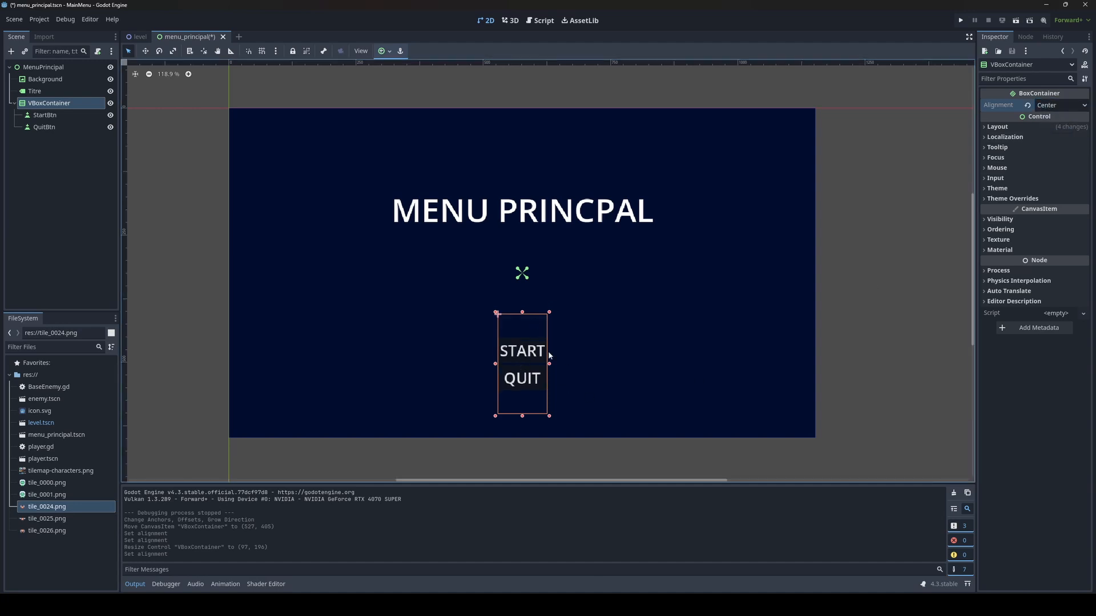
pyautogui.click(1059, 105)
pyautogui.click(1050, 143)
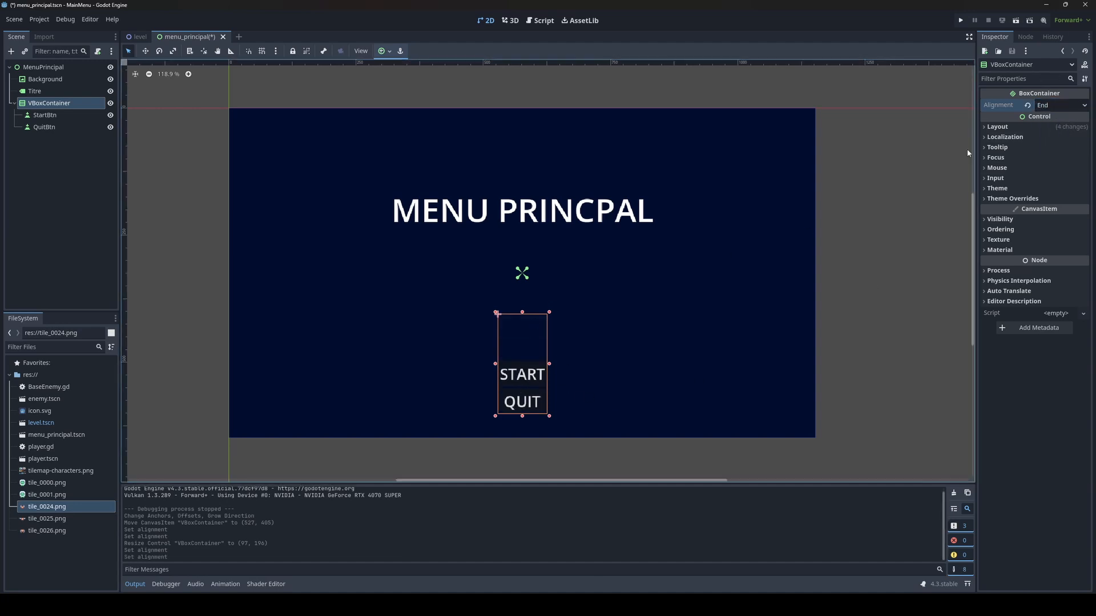
# Step: Set the VBoxContainer's alignment back to Begin and shrink the container to about 97 × 115
pyautogui.click(1059, 105)
pyautogui.click(1050, 117)
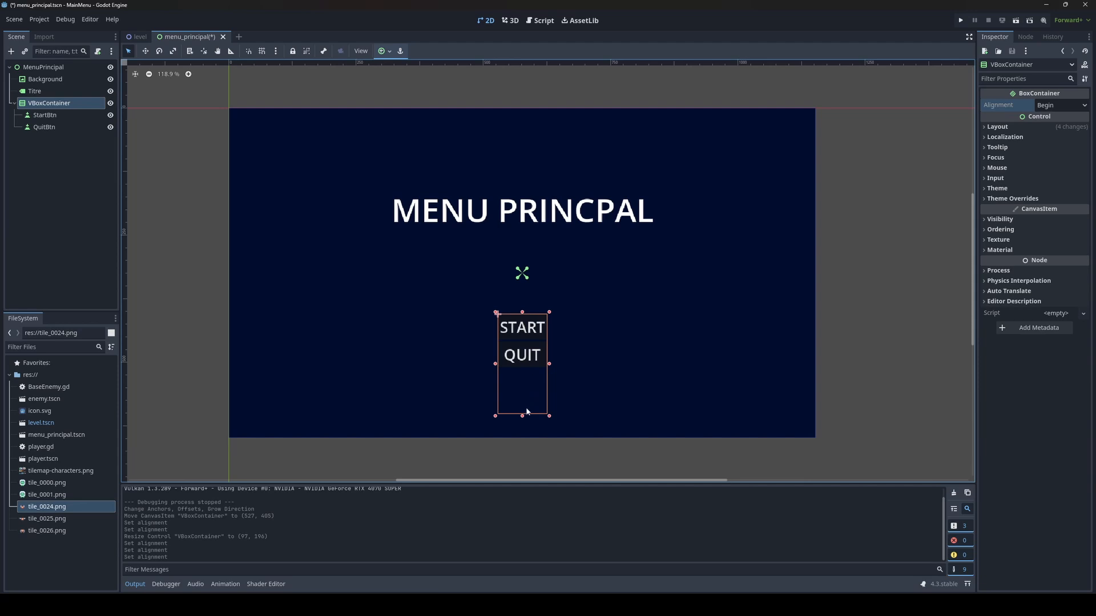
pyautogui.moveTo(522, 417); pyautogui.dragTo(512, 374)
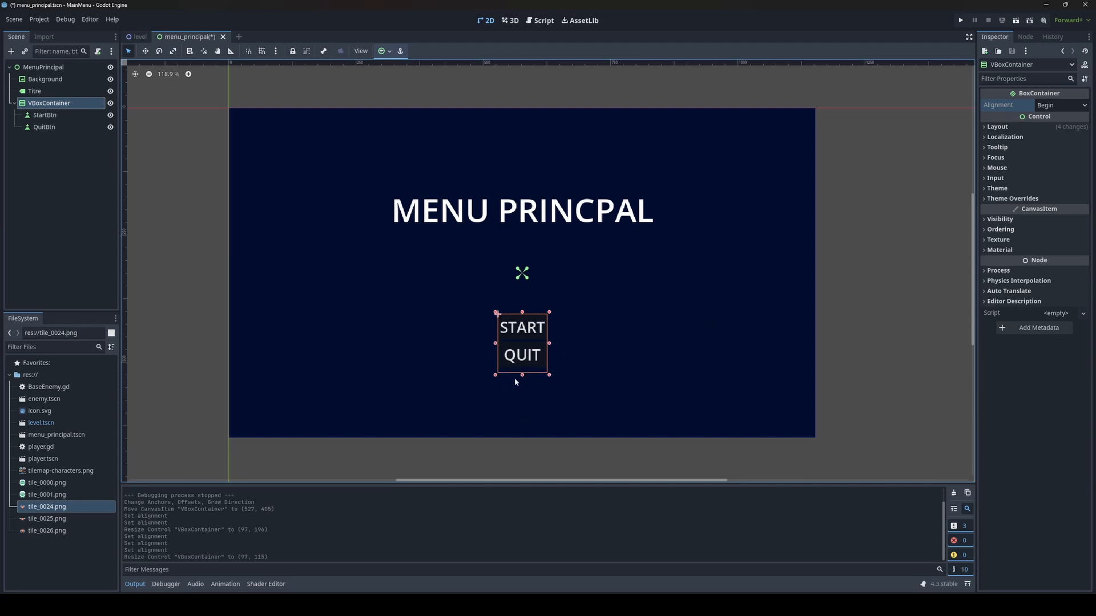